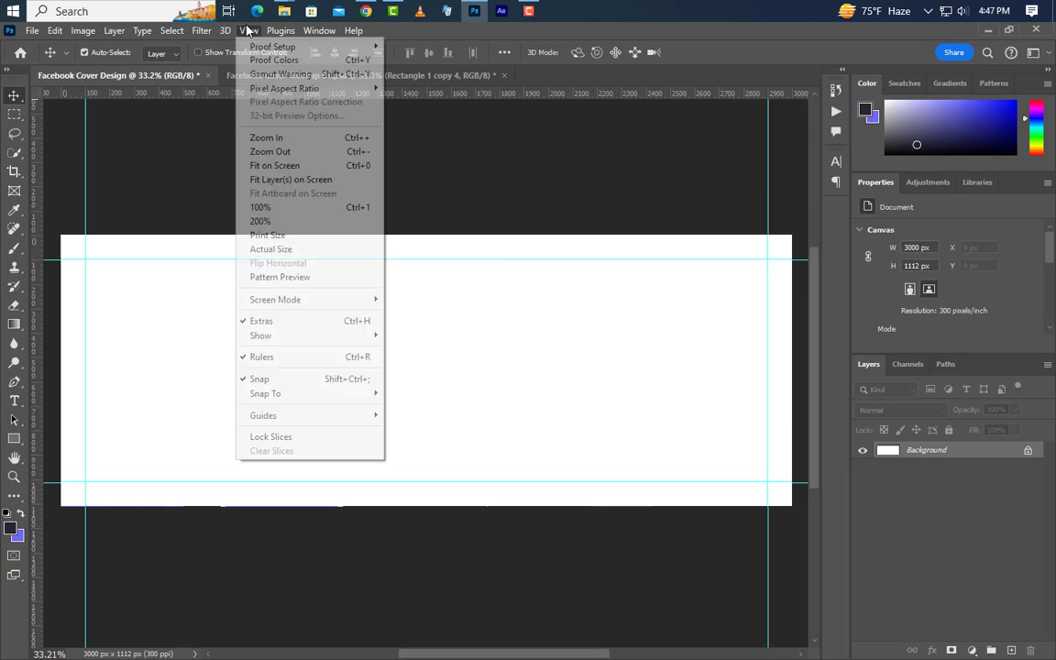
Step: Create a new vertical guide at position 1753 px on the cover canvas
mouse_move(298, 420)
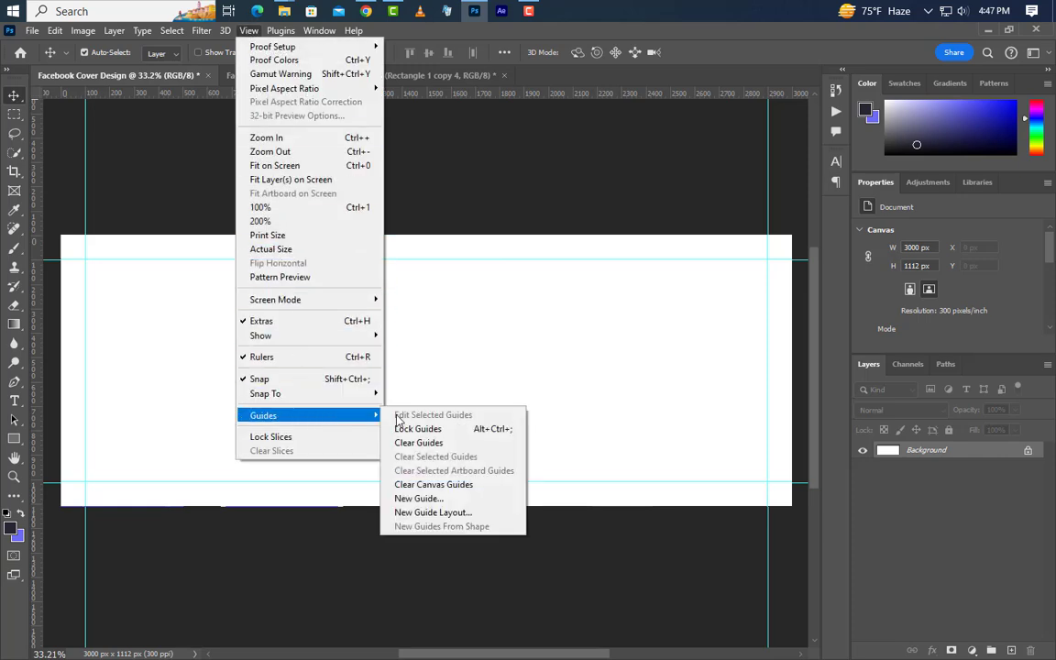
left_click(421, 500)
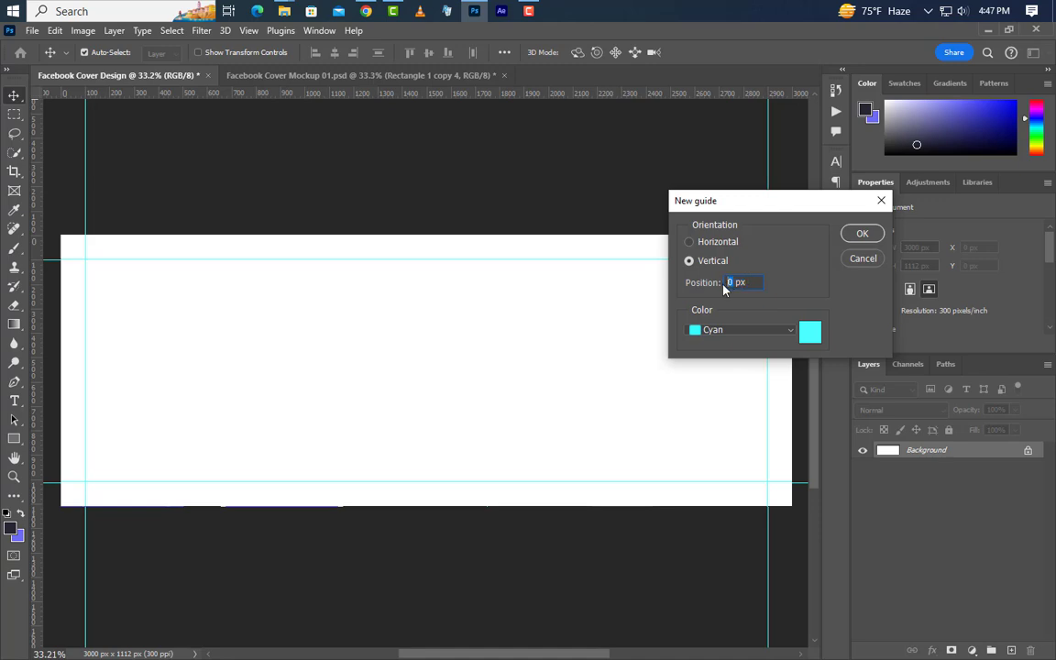
type("1753")
left_click(861, 234)
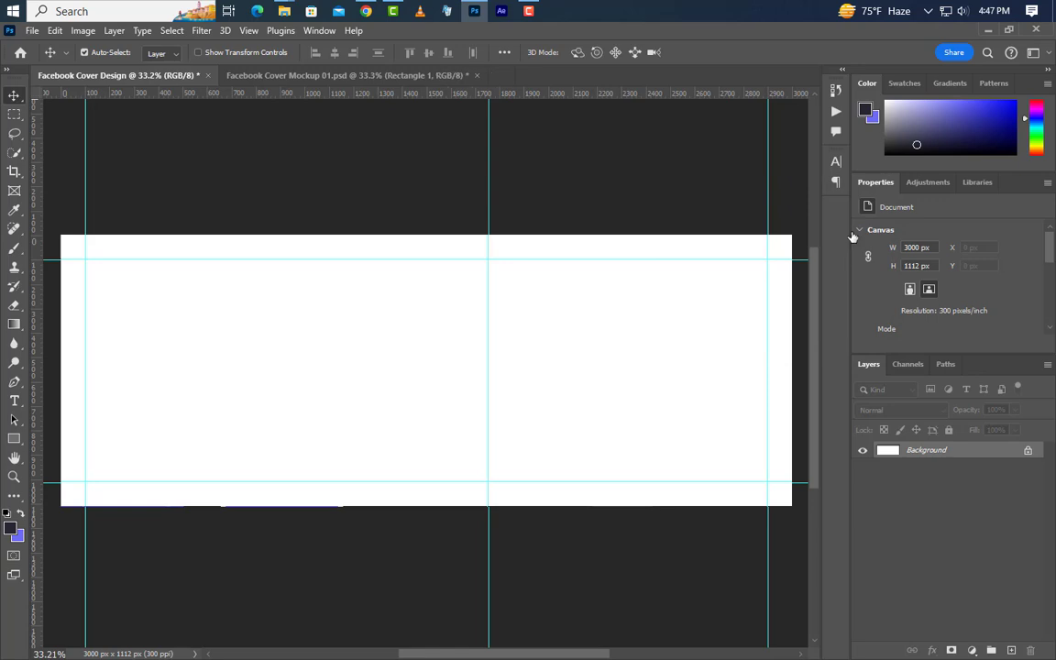
Step: Draw a dark rectangle and resize it to 3020 × 570 px with proportions unlinked
left_click_drag(8, 438, 53, 444)
left_click_drag(208, 294, 710, 419)
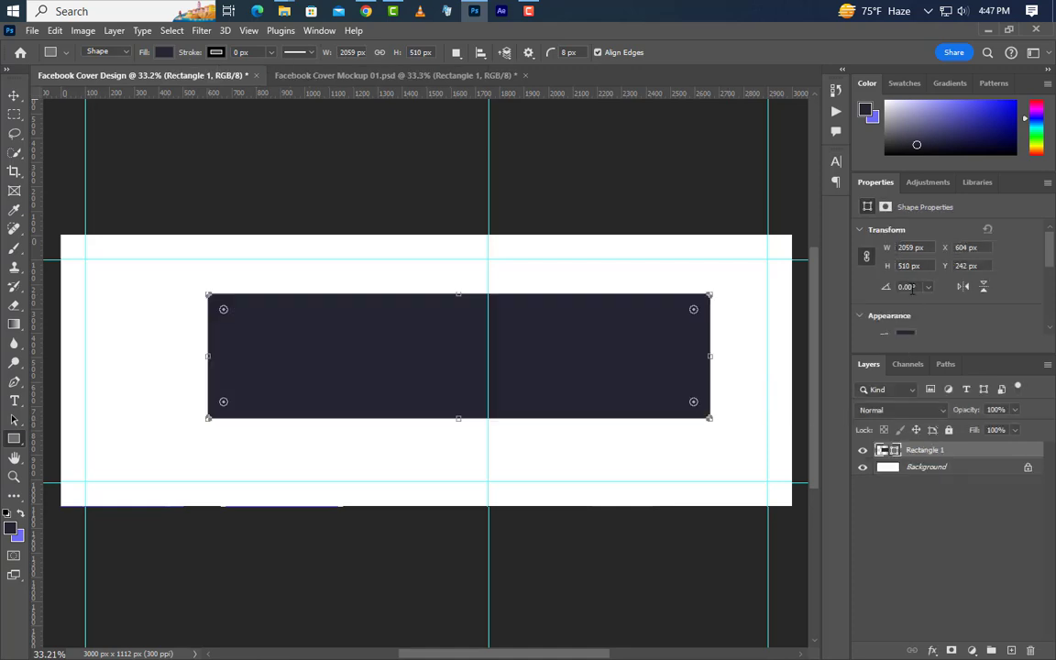
left_click_drag(914, 246, 895, 246)
type("3020")
key("Return")
left_click(866, 258)
left_click(914, 265)
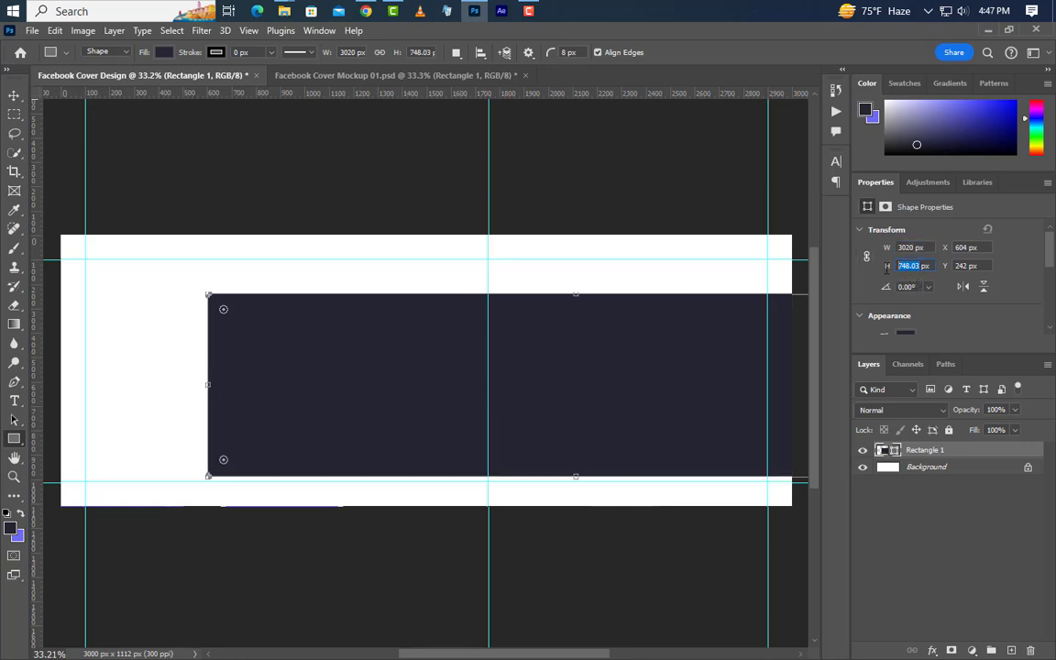
type("5")
key("Return")
Step: Round the rectangle's corners fully to a 285 px radius
scroll(933, 285, "down", 5)
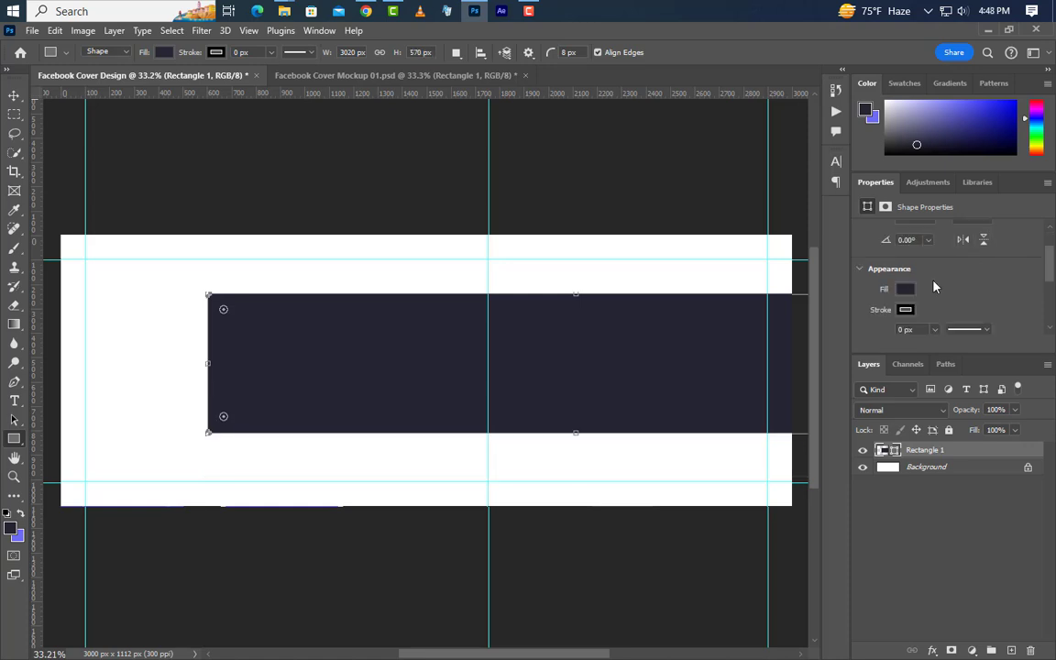
left_click_drag(883, 263, 1053, 266)
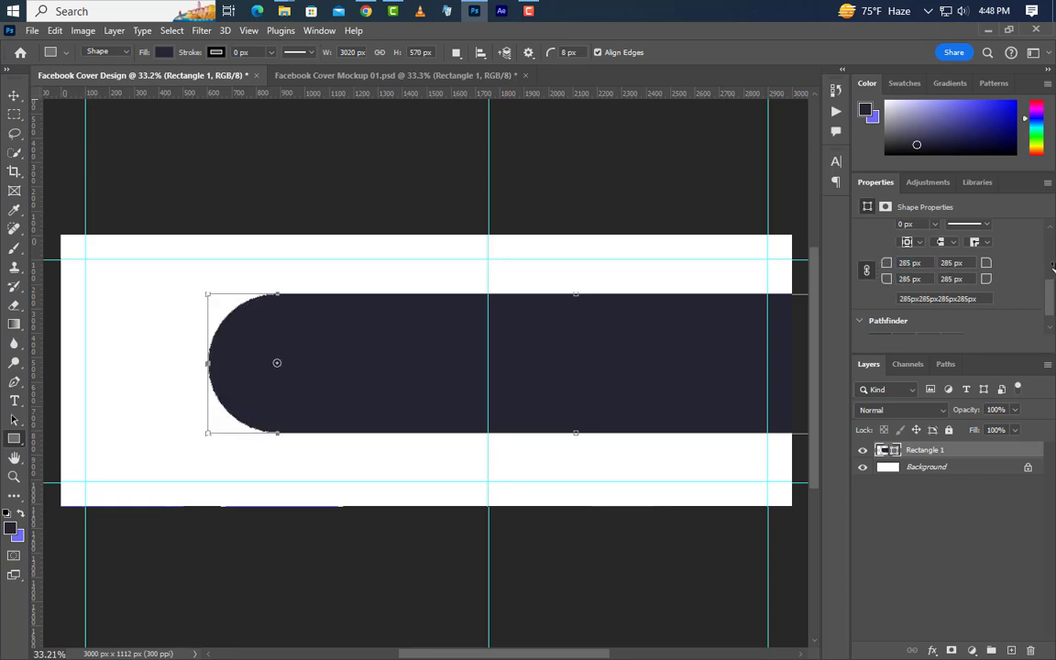
left_click(14, 96)
Step: Rotate the rounded bar to -45° and shift it up and right across the canvas
key("ctrl+t")
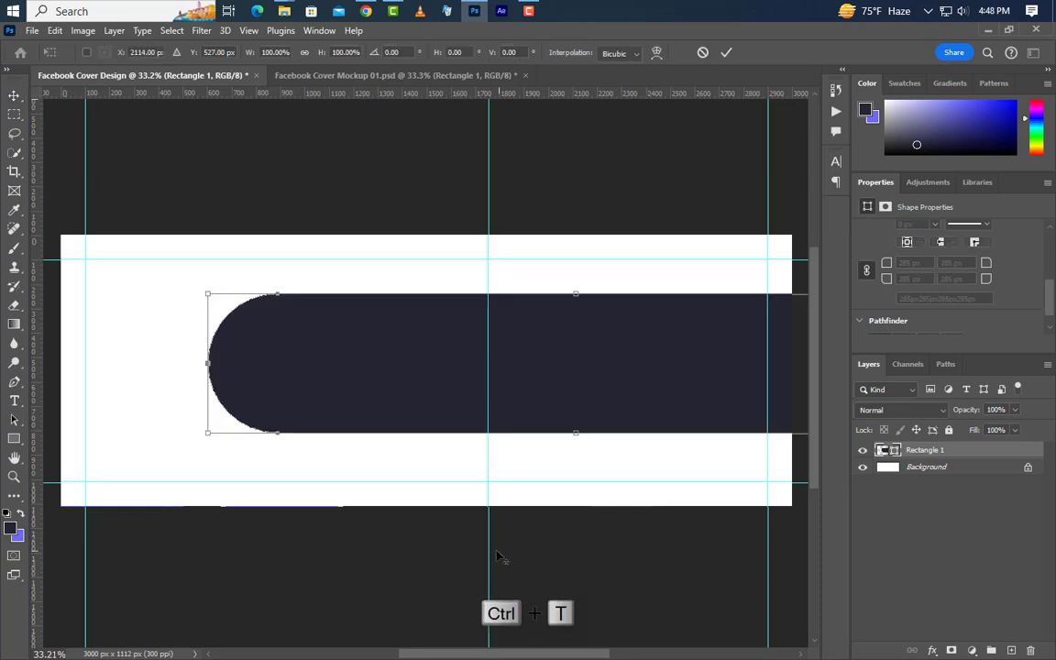
left_click_drag(761, 365, 735, 261)
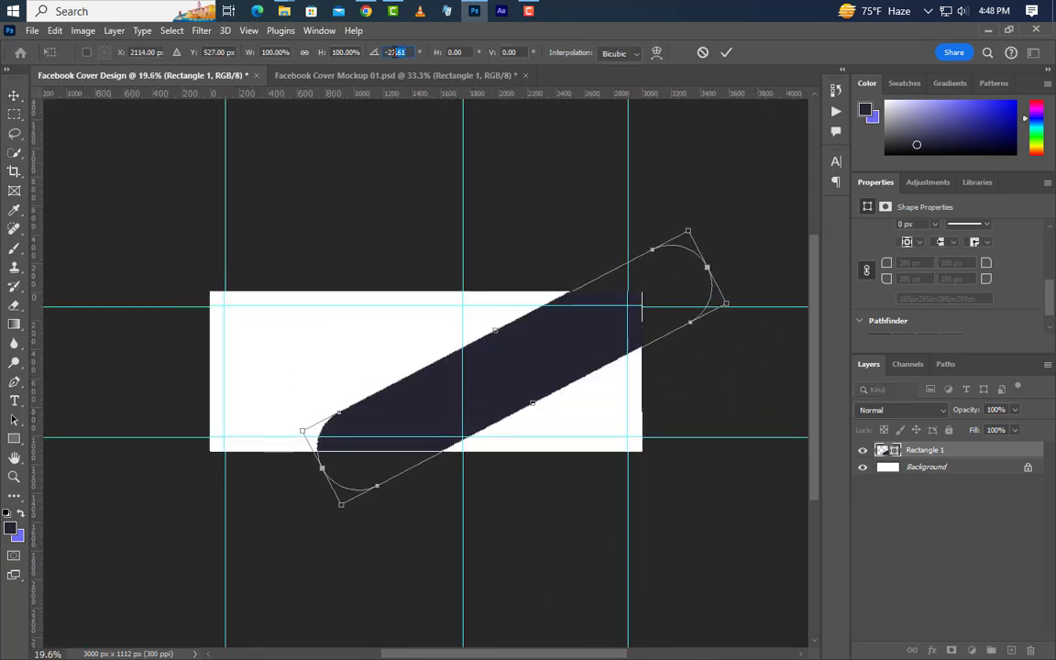
type("-45")
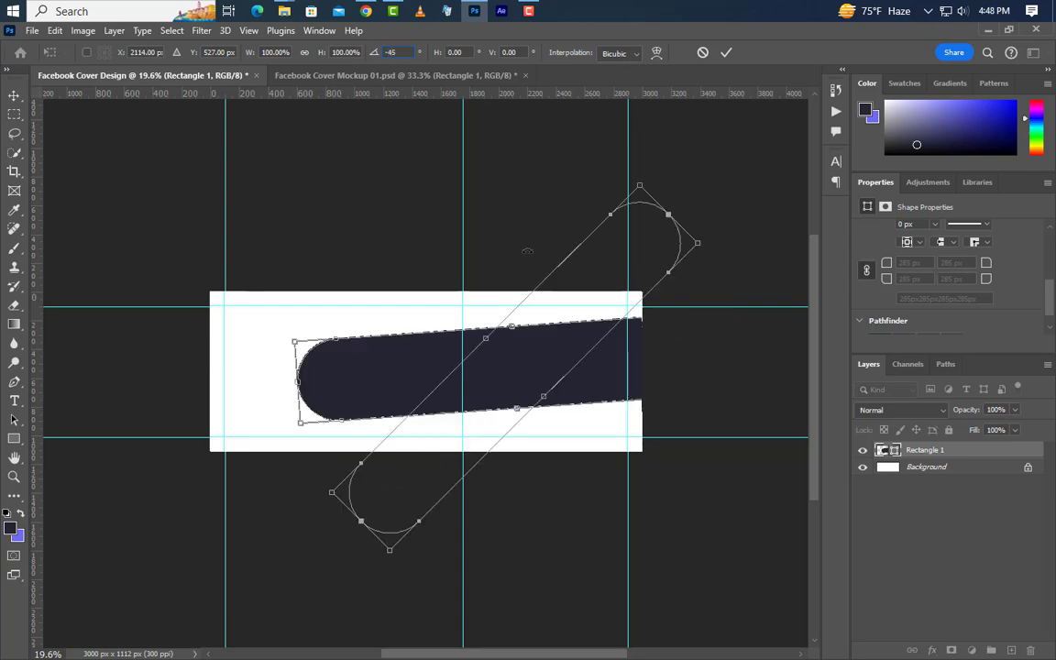
left_click_drag(438, 429, 551, 323)
left_click(725, 53)
scroll(499, 410, "up", 2)
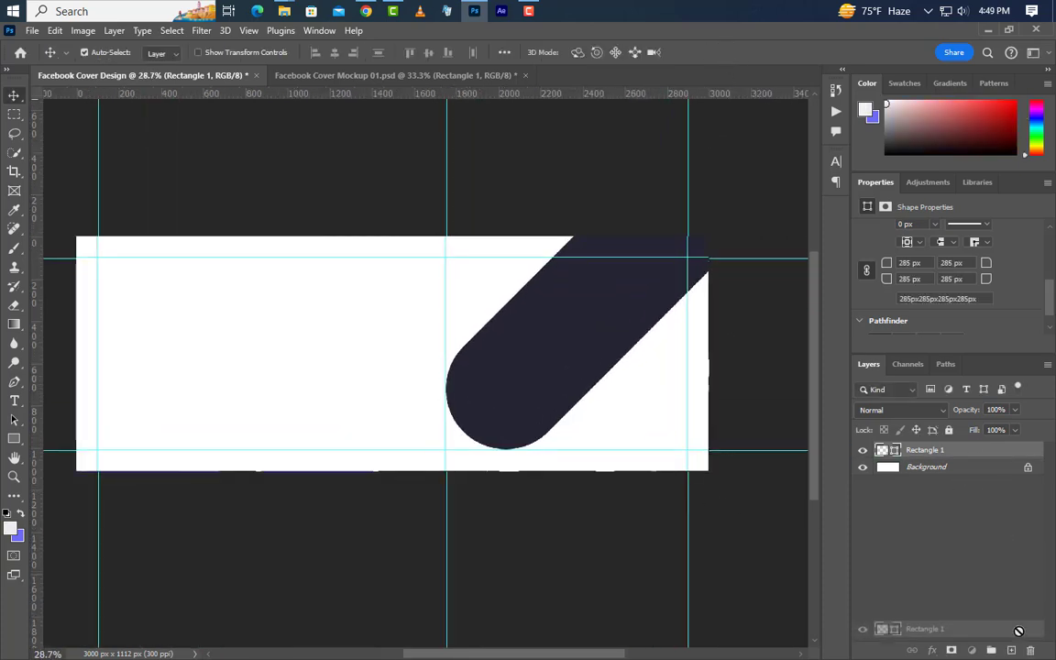
Step: Duplicate Rectangle 1, move the copy beneath it, and add a Stroke effect
left_click_drag(1012, 650, 1012, 649)
left_click_drag(974, 452, 973, 486)
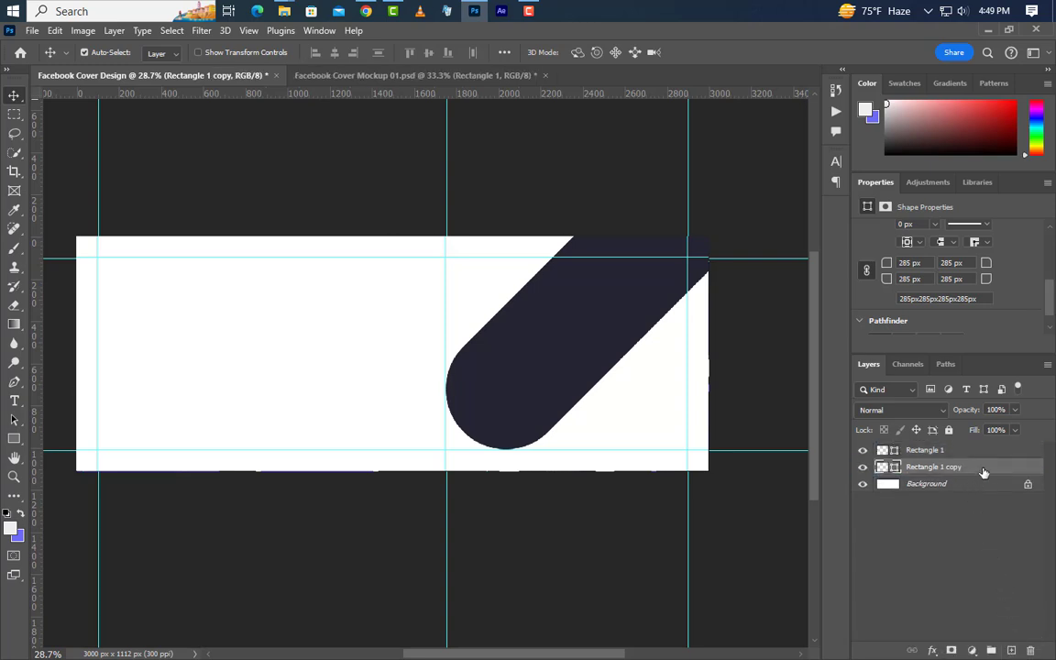
double_click(983, 471)
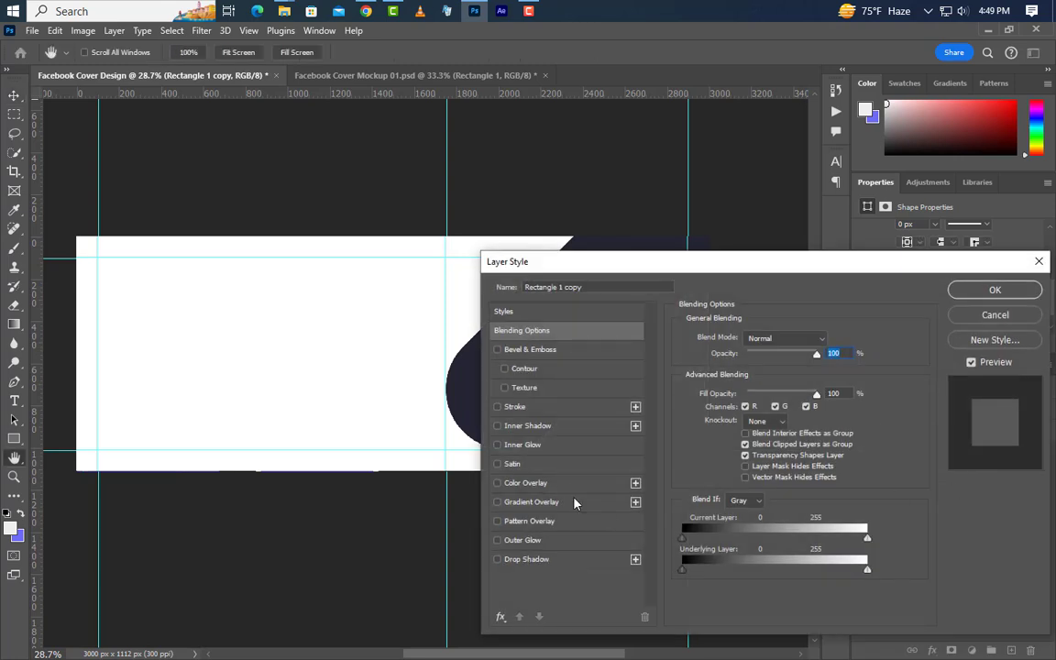
left_click(552, 408)
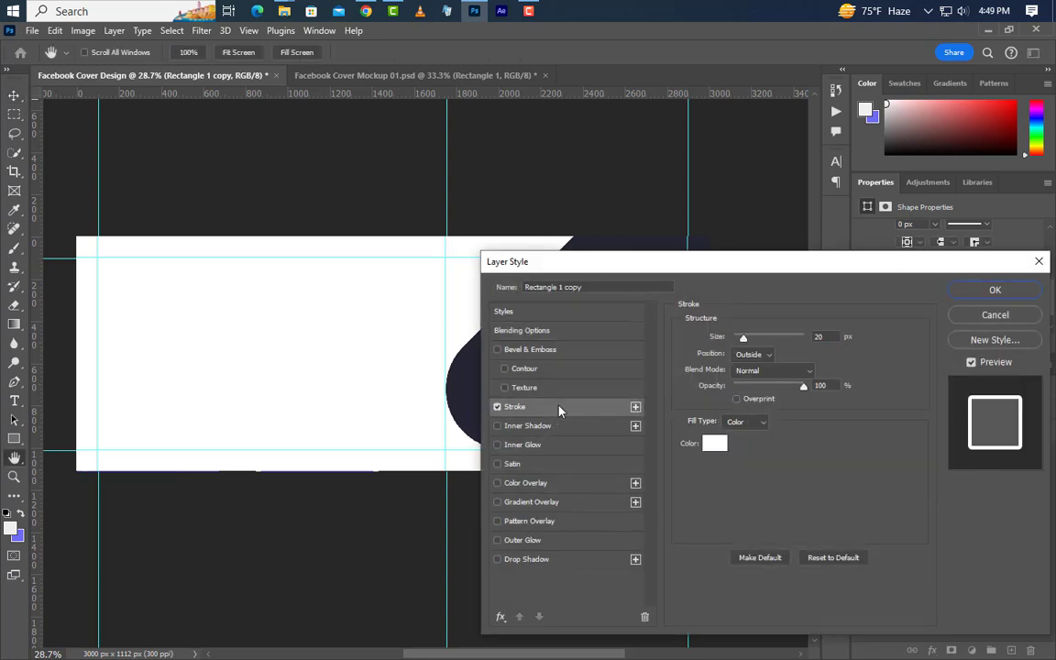
Step: Set the copy's stroke to 50 px Outside in light grey #efeeee
left_click(751, 356)
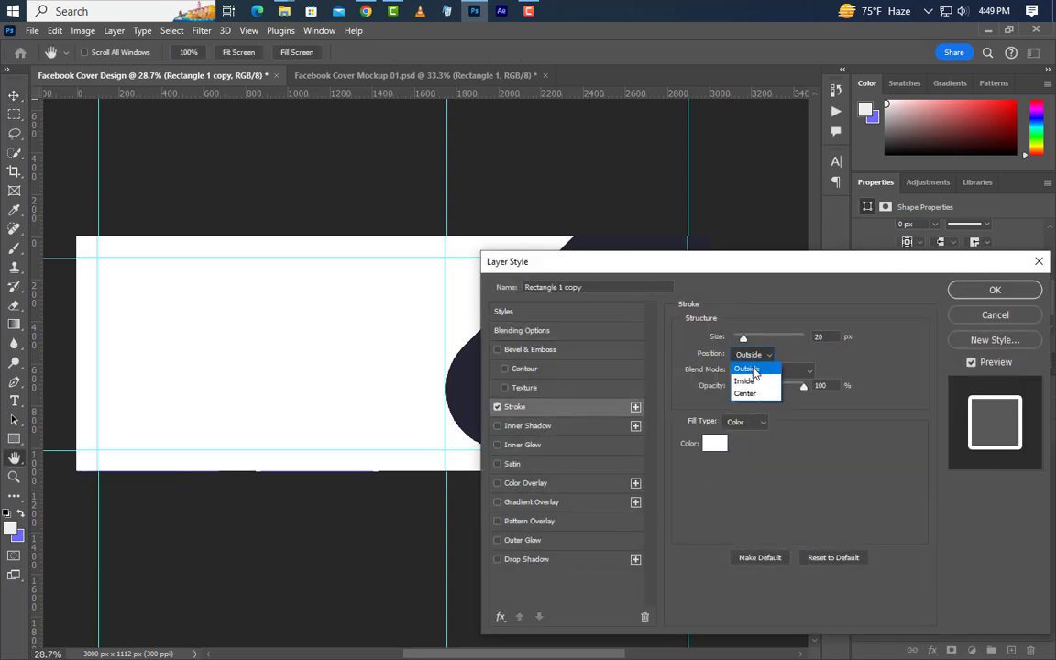
left_click(754, 370)
type("50")
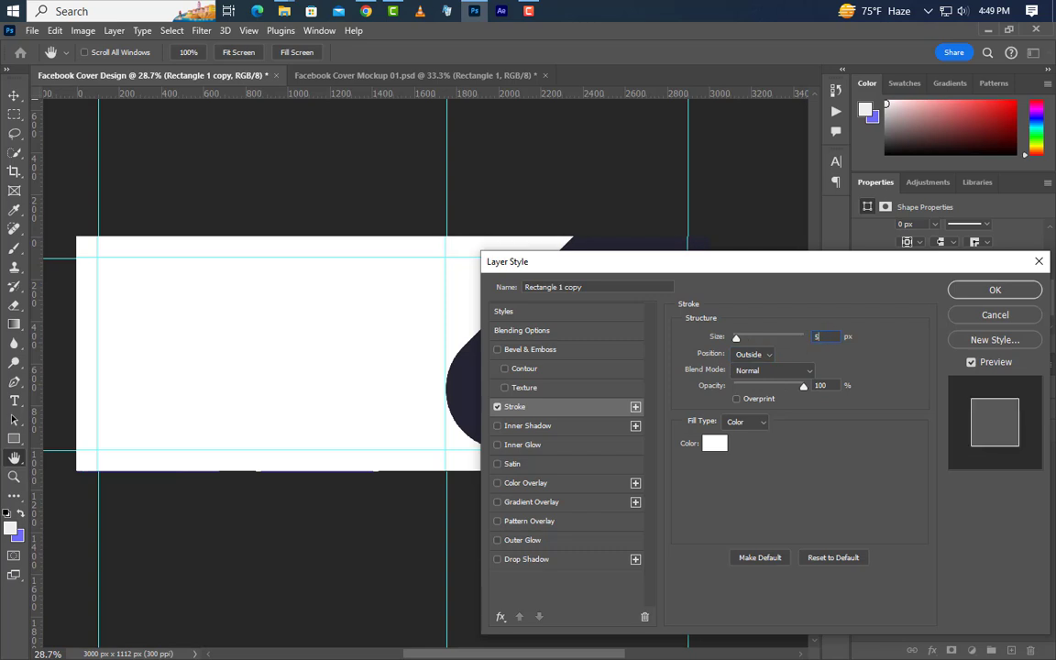
left_click(715, 444)
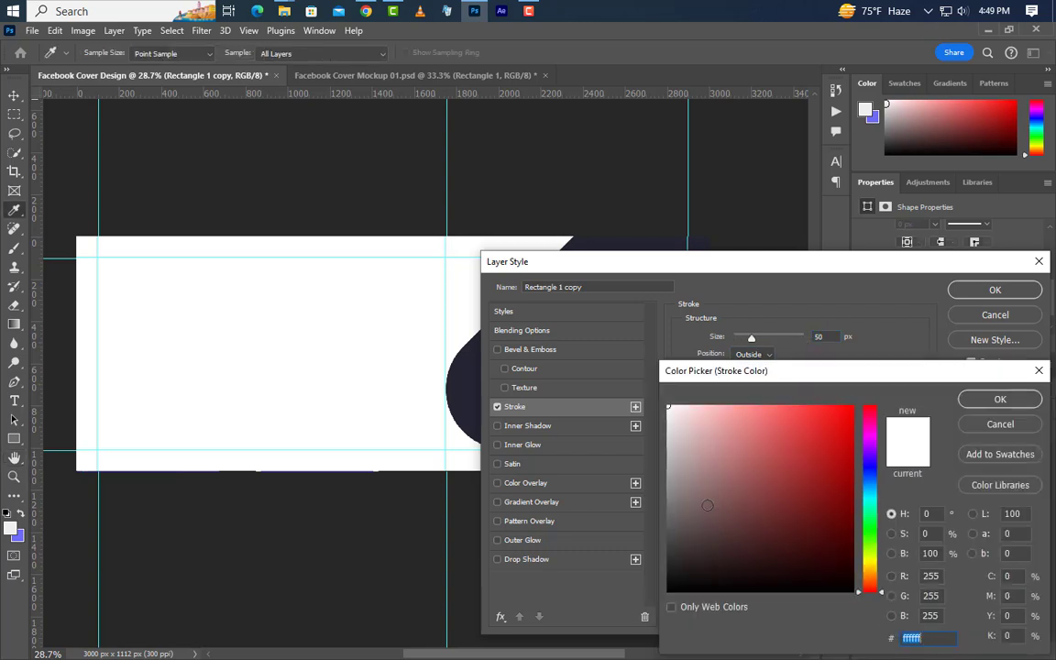
left_click(669, 415)
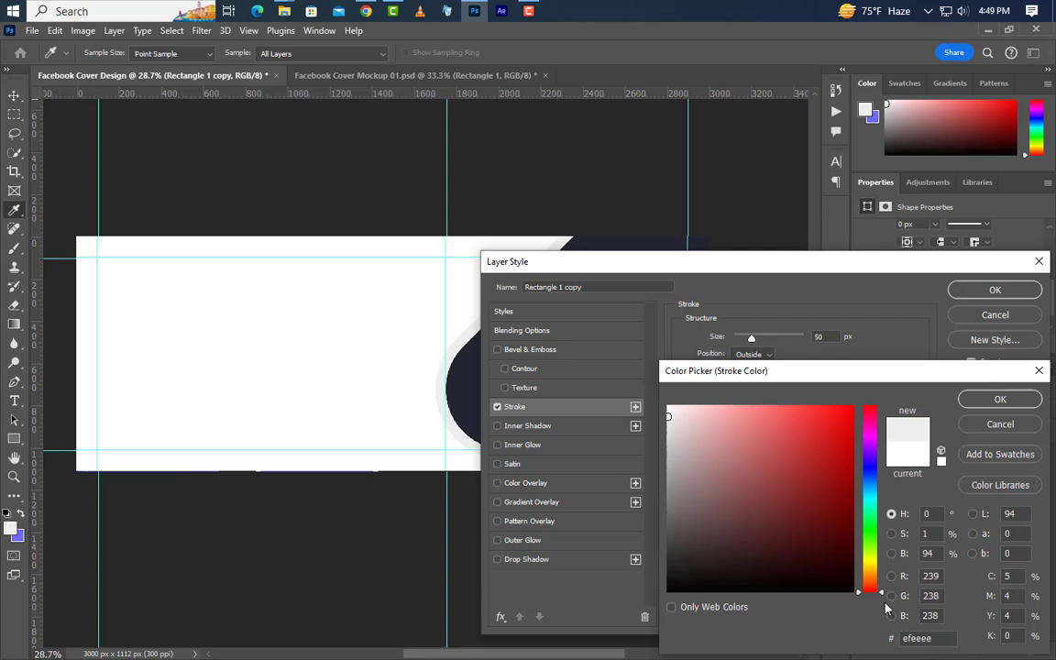
double_click(944, 641)
left_click(999, 399)
left_click(996, 289)
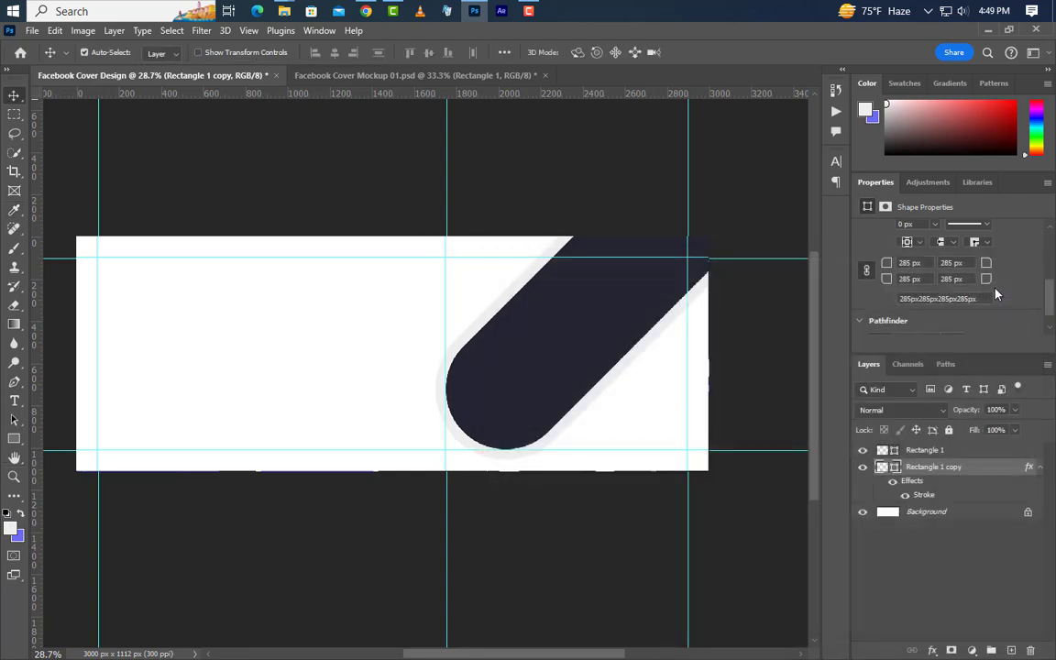
Step: Duplicate Rectangle 1 and set the new bar's width to 1725 px
left_click_drag(1003, 450, 1012, 649)
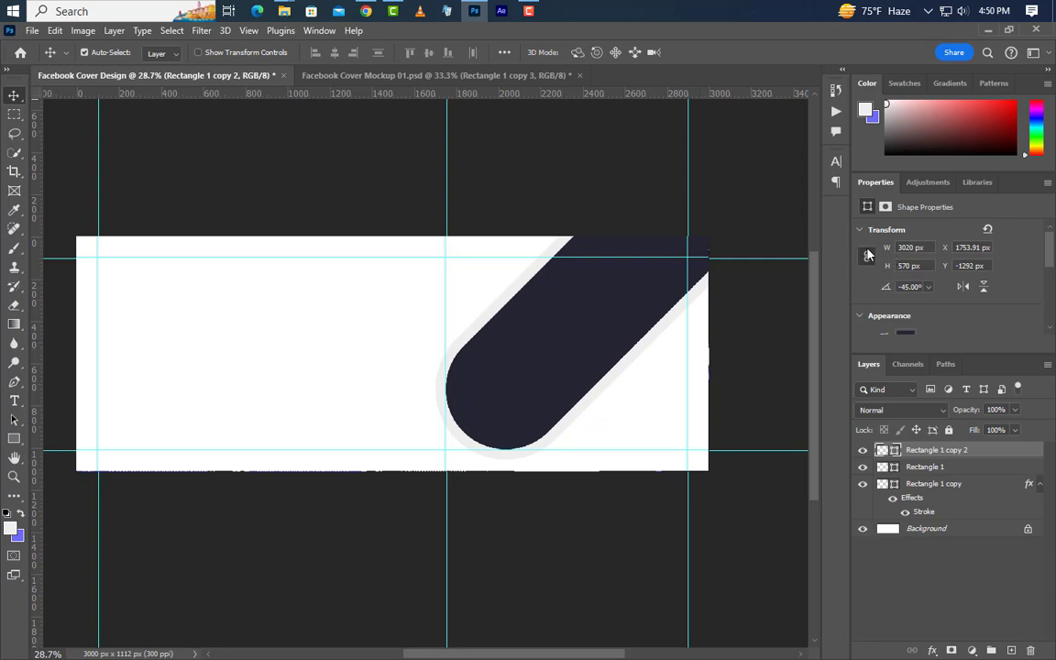
left_click(894, 249)
type("1725")
key("Return")
Step: Move the shorter bar to the lower right, then duplicate it below Rectangle 1
key("ctrl+t")
left_click_drag(533, 343, 699, 339)
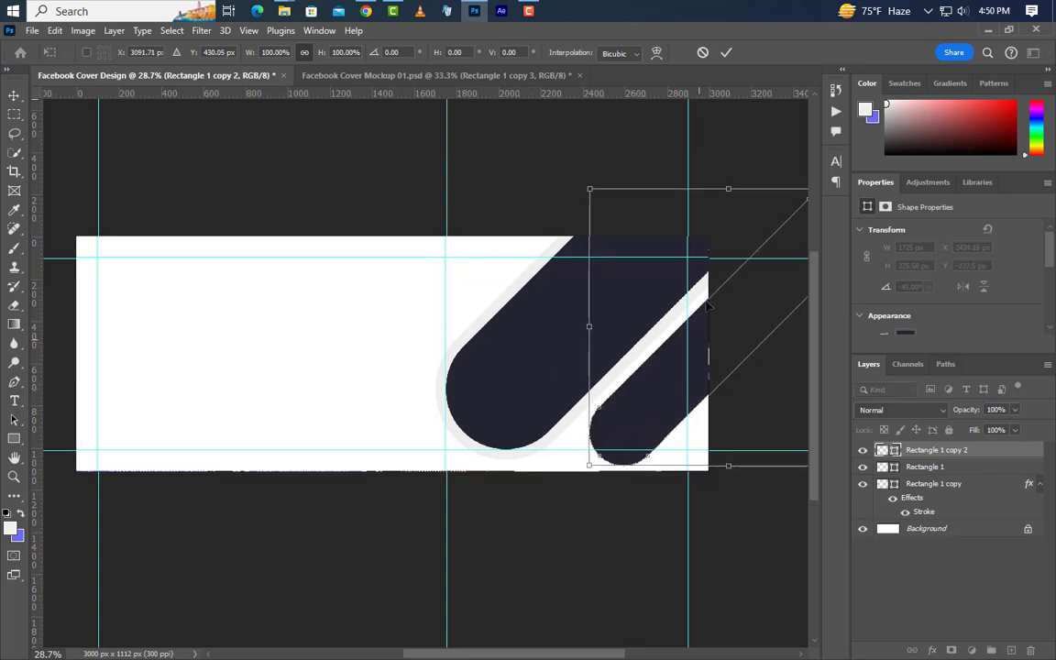
left_click(726, 52)
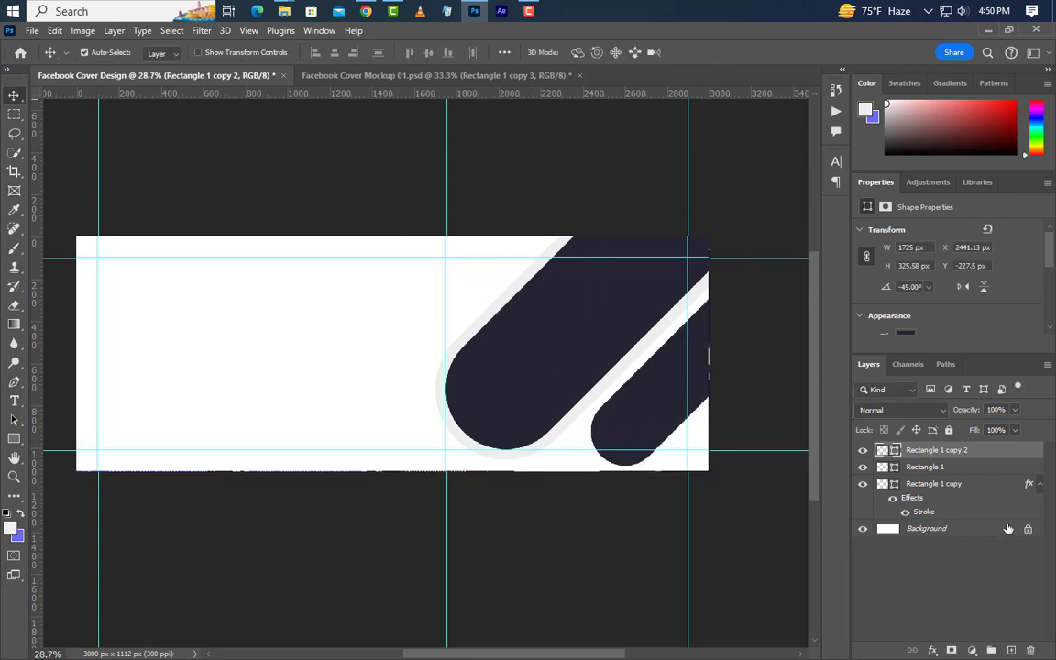
left_click_drag(1018, 455, 1011, 650)
left_click_drag(936, 450, 996, 509)
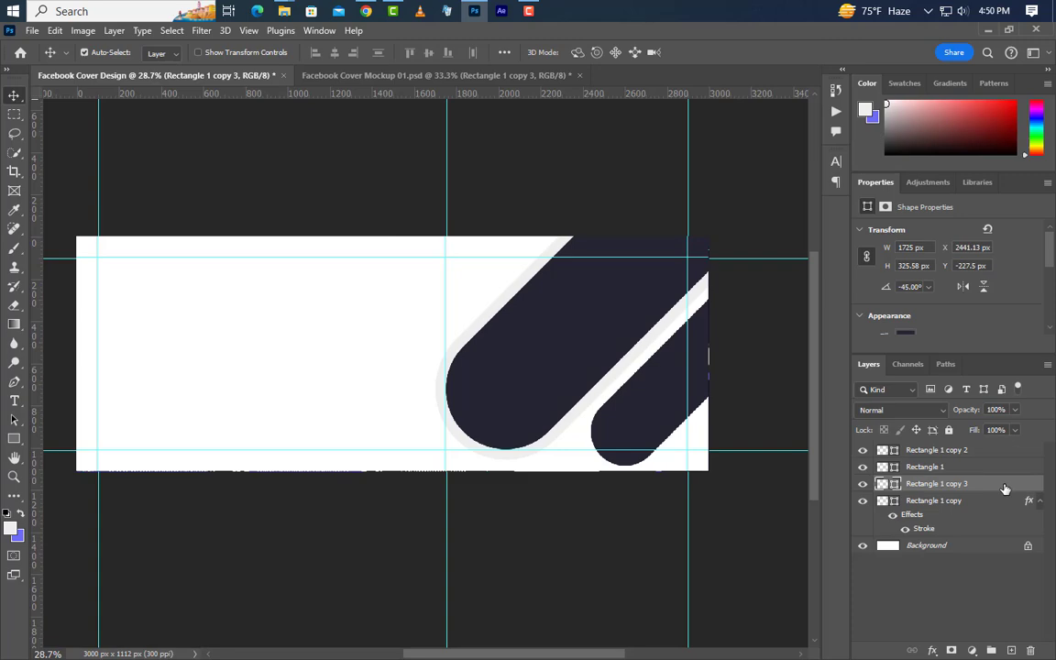
Step: Give Rectangle 1 copy 3 a 20 px stroke in periwinkle #6e6cf3
double_click(1004, 488)
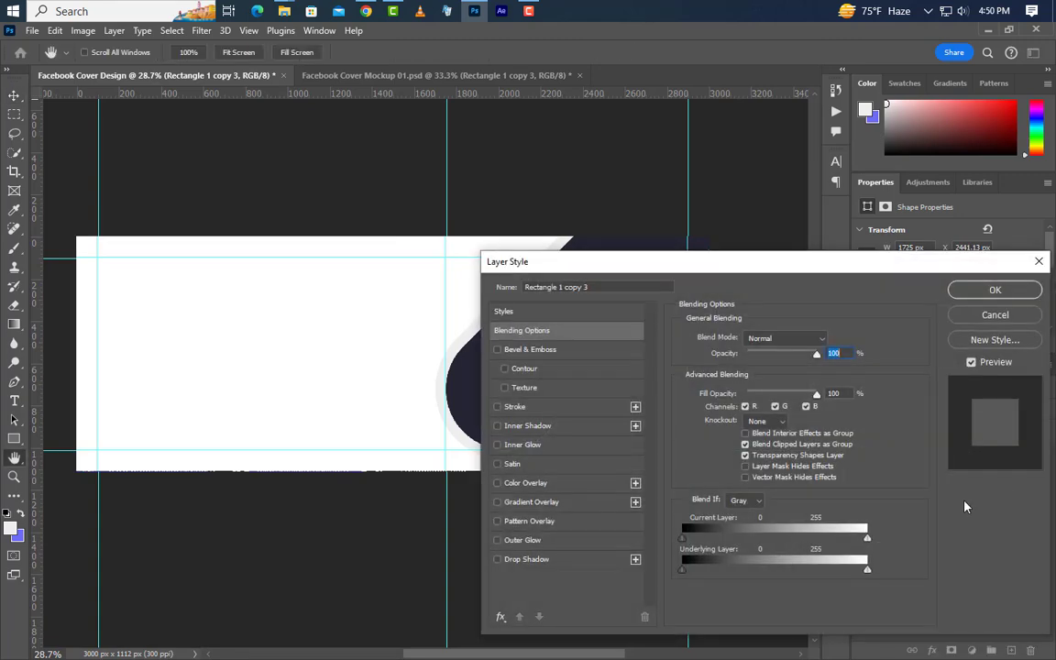
left_click(557, 406)
left_click(714, 443)
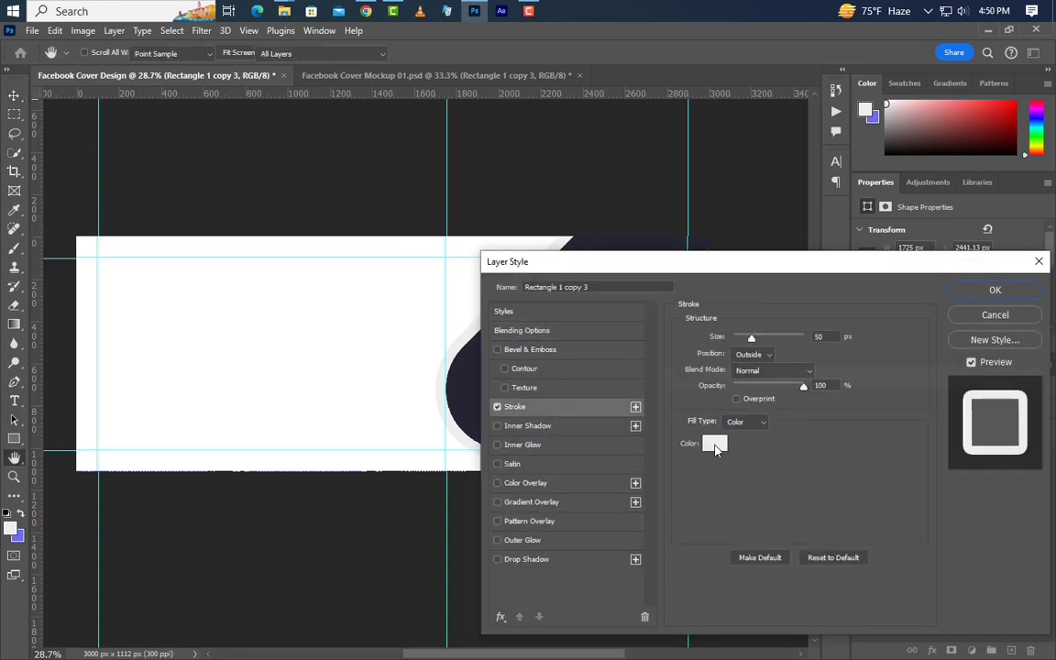
key("ctrl+v")
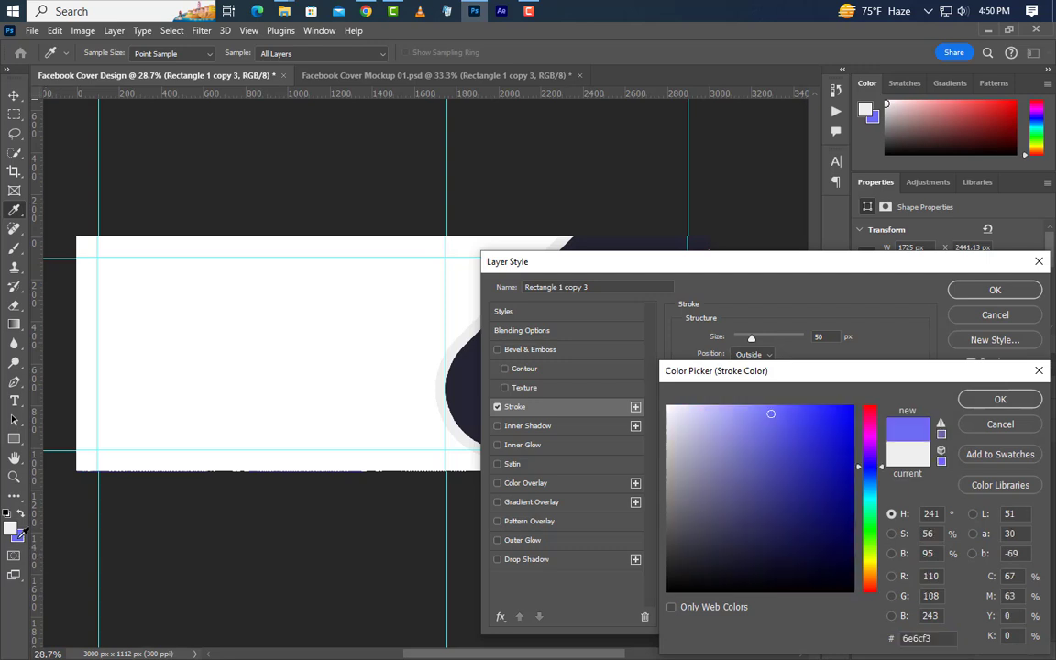
left_click(1000, 399)
left_click_drag(825, 339, 803, 339)
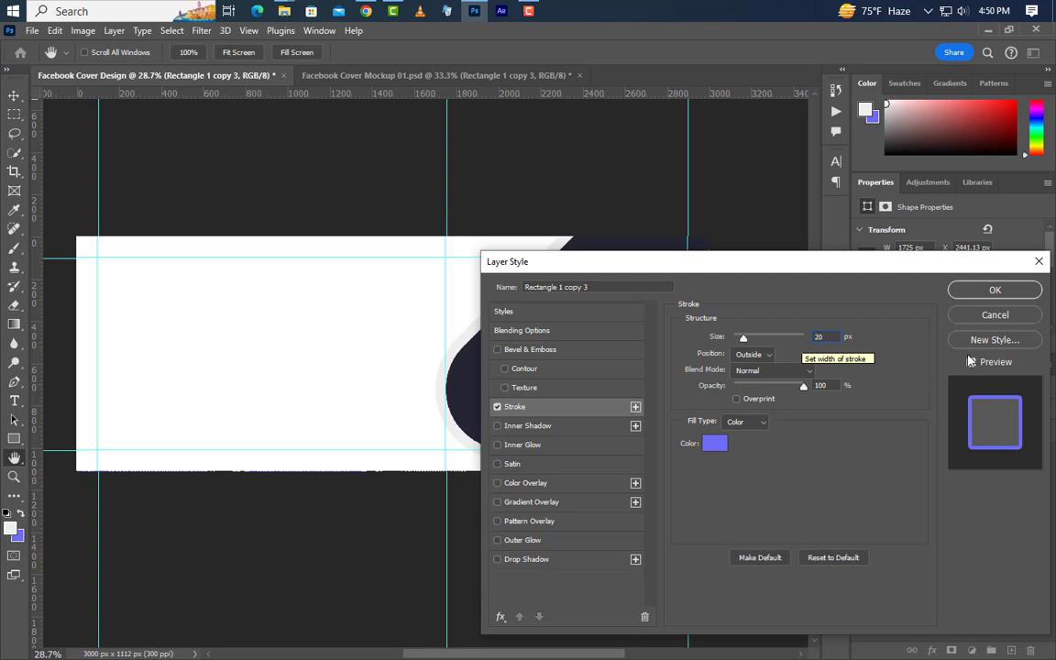
left_click(994, 289)
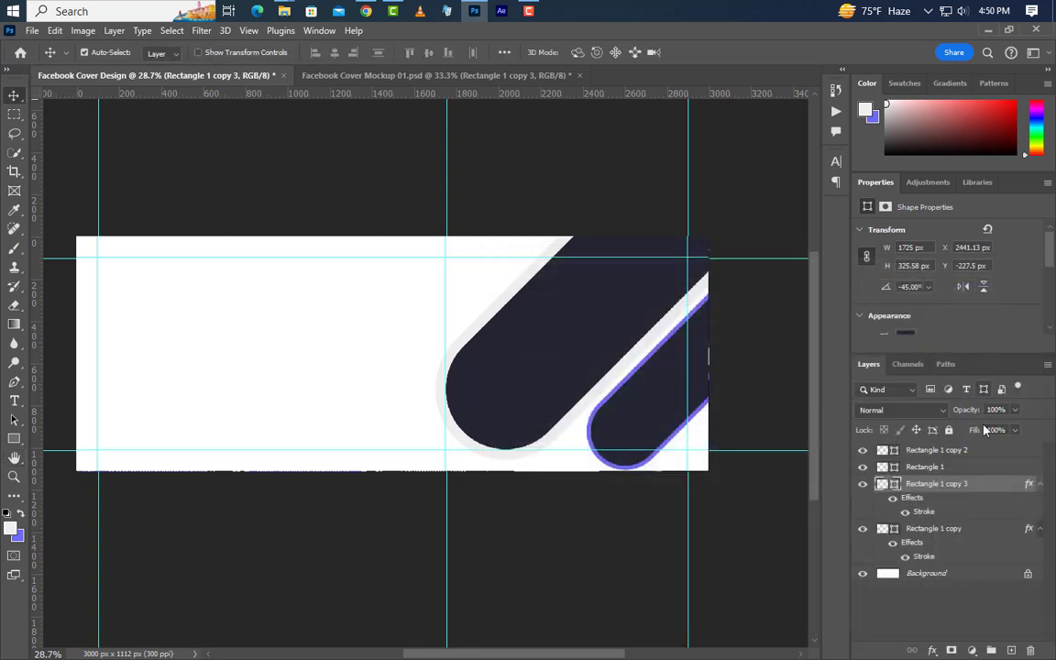
scroll(734, 420, "up", 3, "alt")
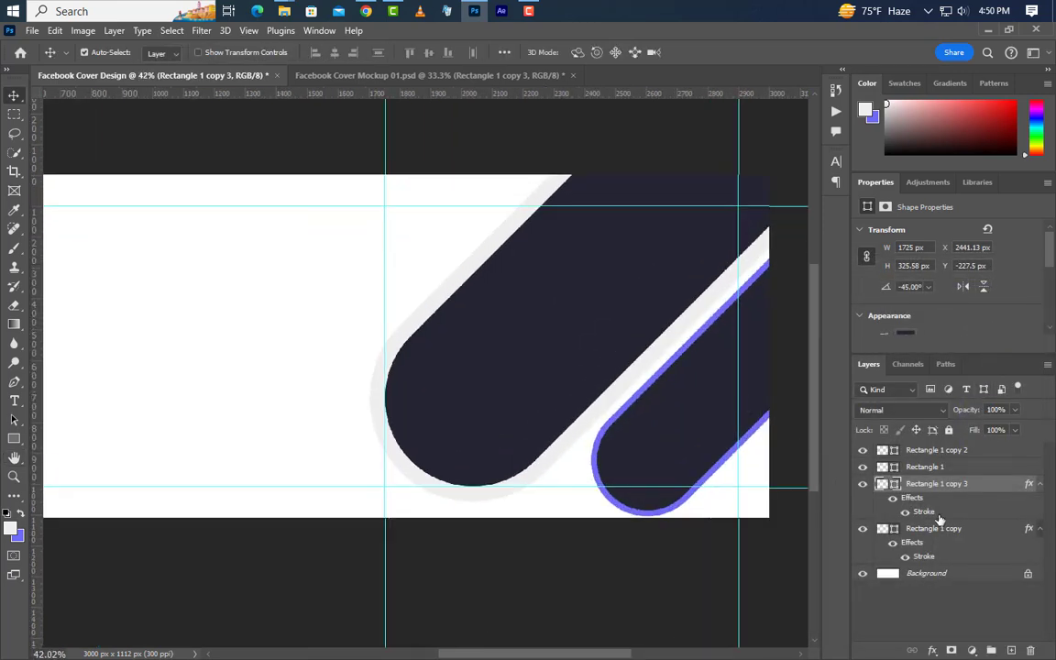
Step: Duplicate both pill layers and move Rectangle 1 copy 4 lower in the stack
left_click(936, 450, "ctrl")
left_click_drag(986, 502, 1009, 649)
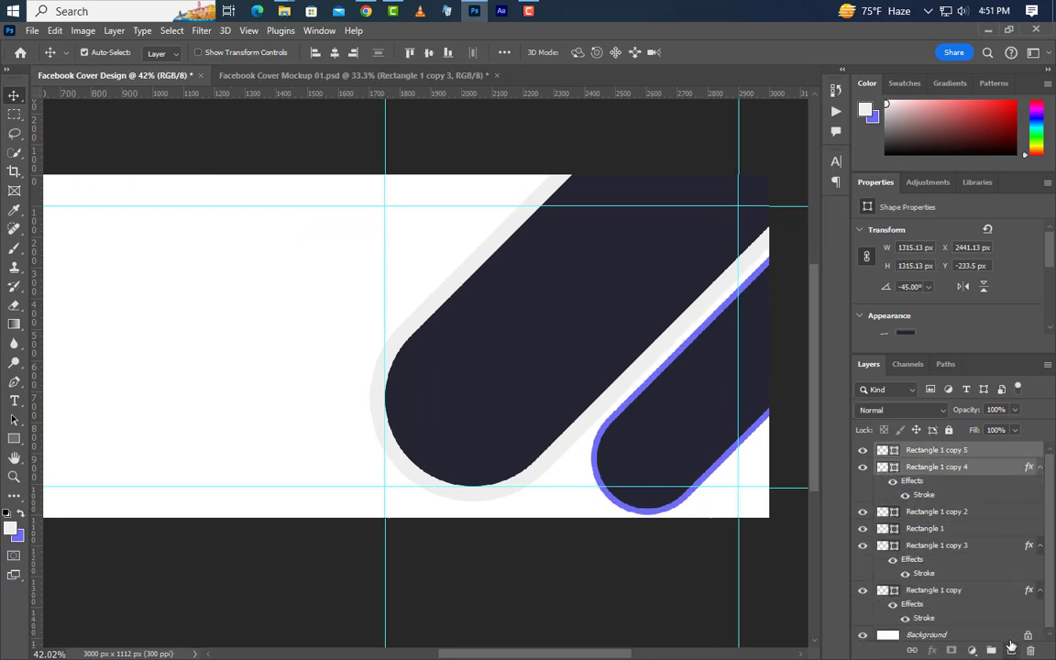
left_click(982, 474)
left_click_drag(982, 474, 981, 537)
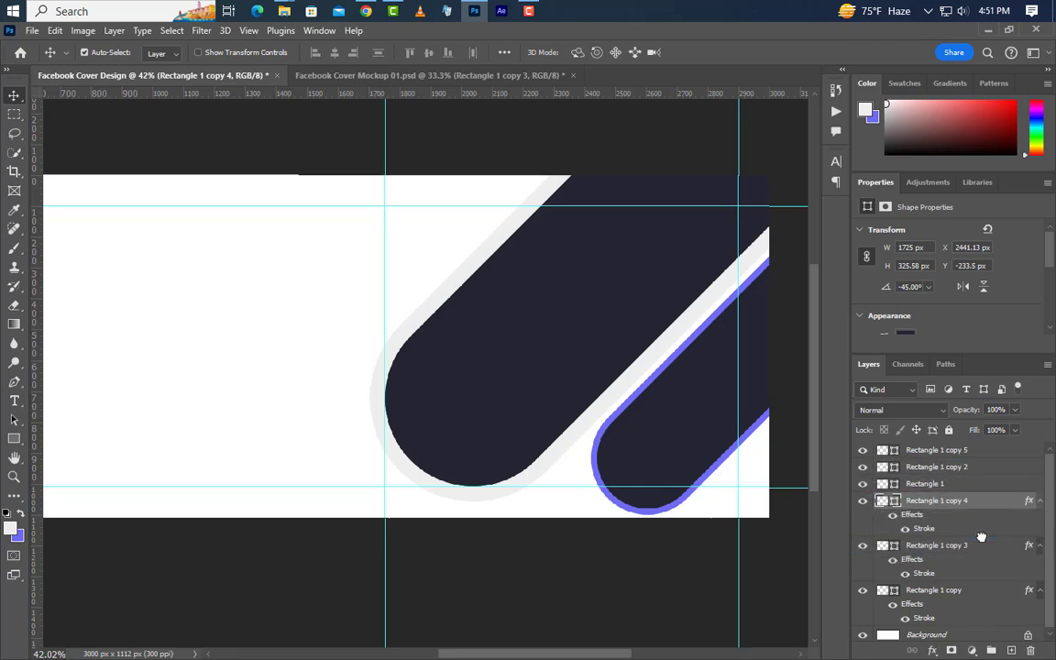
Step: Transform a copy of the outlined pill up and to the left
left_click(972, 452, "ctrl")
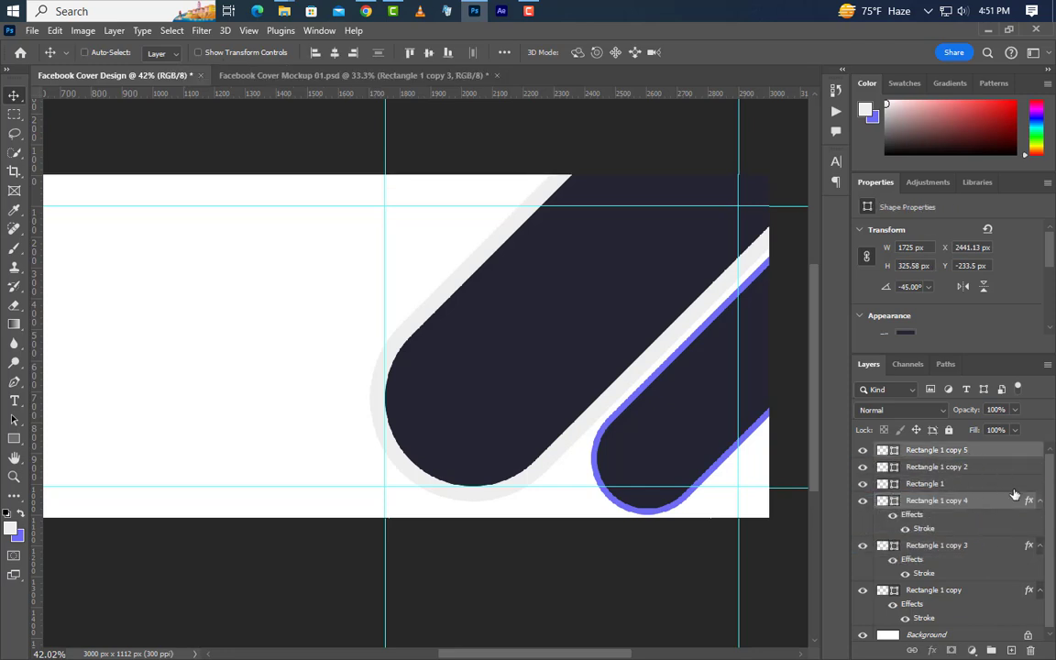
key("ctrl+t")
left_click_drag(688, 450, 416, 253)
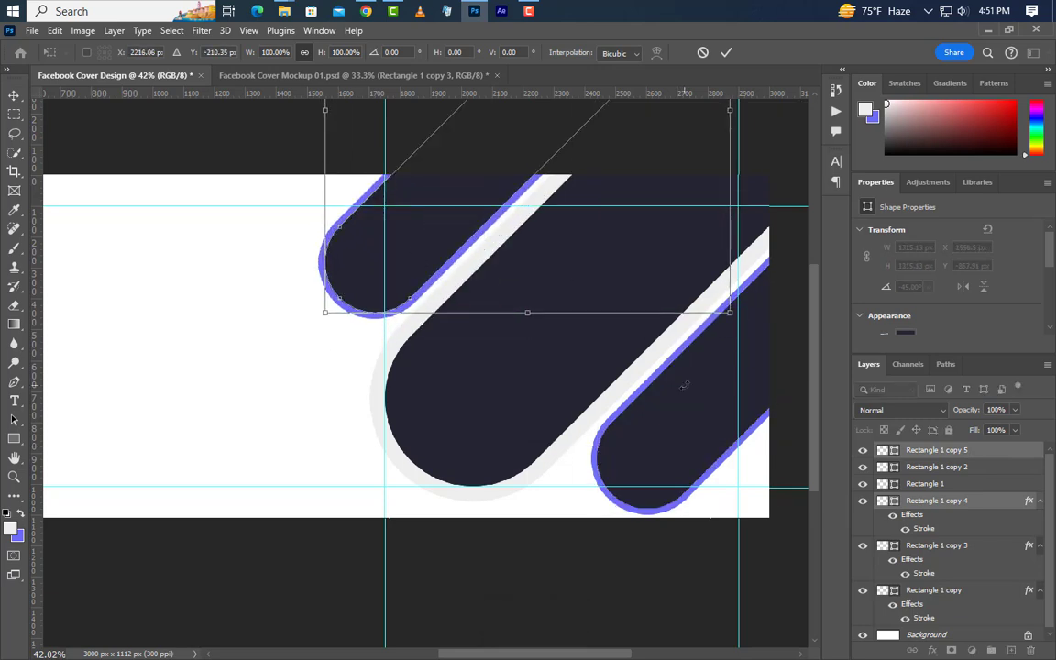
left_click(725, 53)
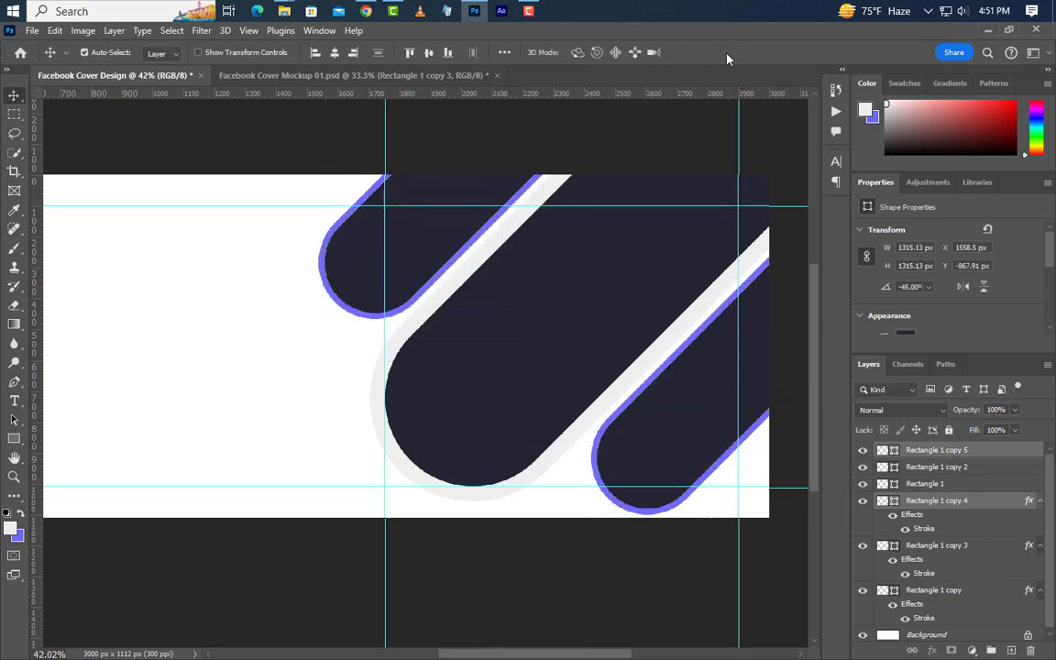
Step: Group the new pill layers as Group 1 and move it just above Background
left_click_drag(1004, 504, 1013, 651)
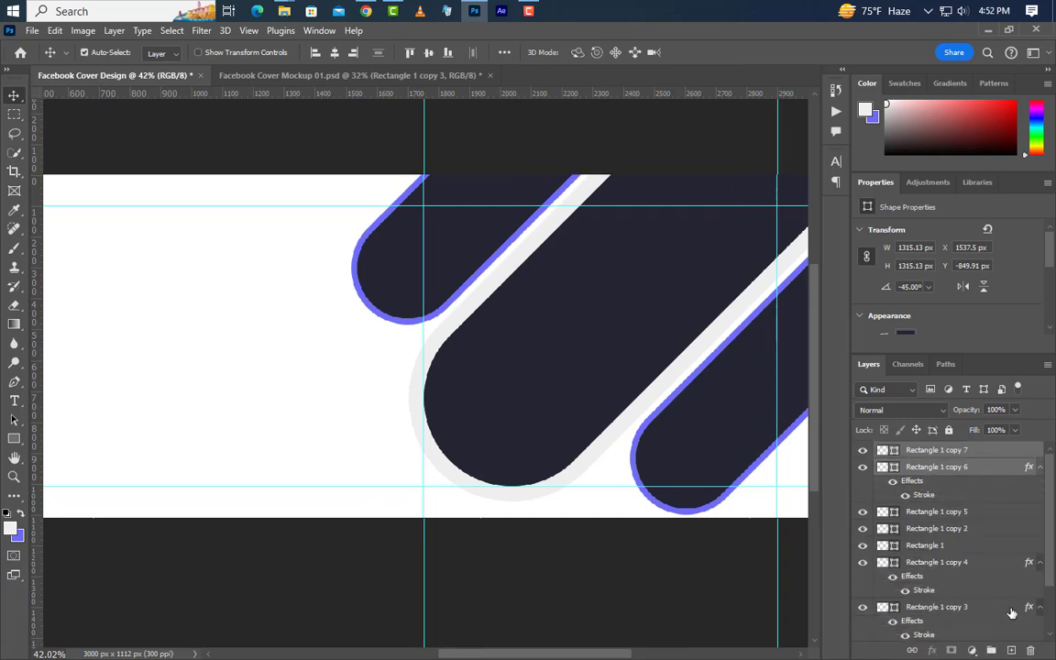
left_click(991, 650)
left_click_drag(1005, 455, 969, 621)
Step: Move Group 1 to the lower left, then duplicate it and nudge the copy slightly further
key("ctrl+t")
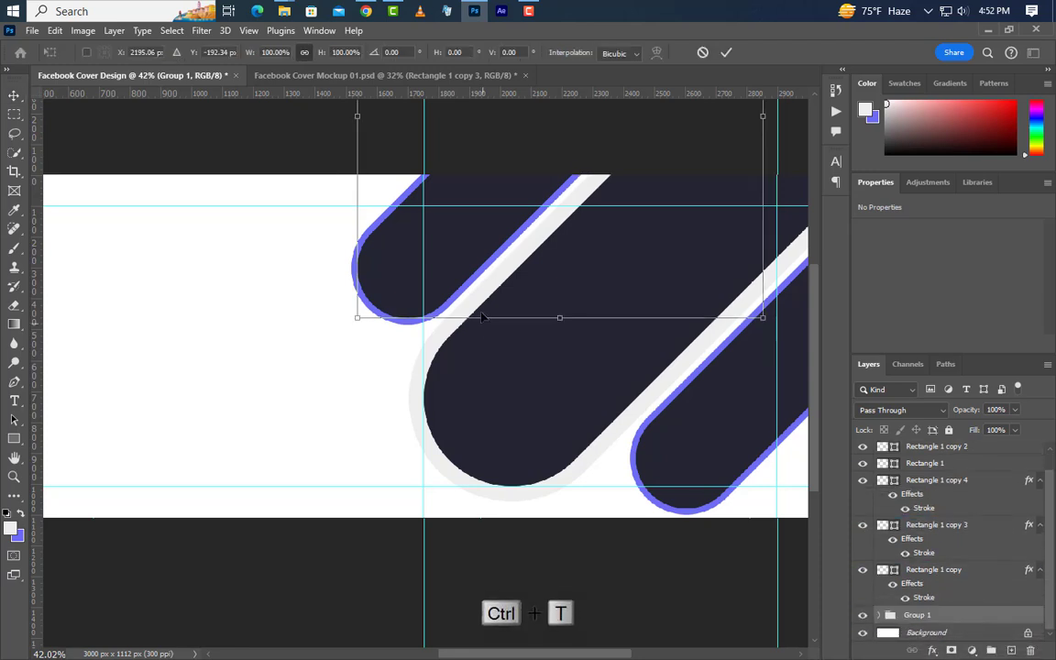
left_click_drag(550, 275, 281, 392)
left_click(726, 52)
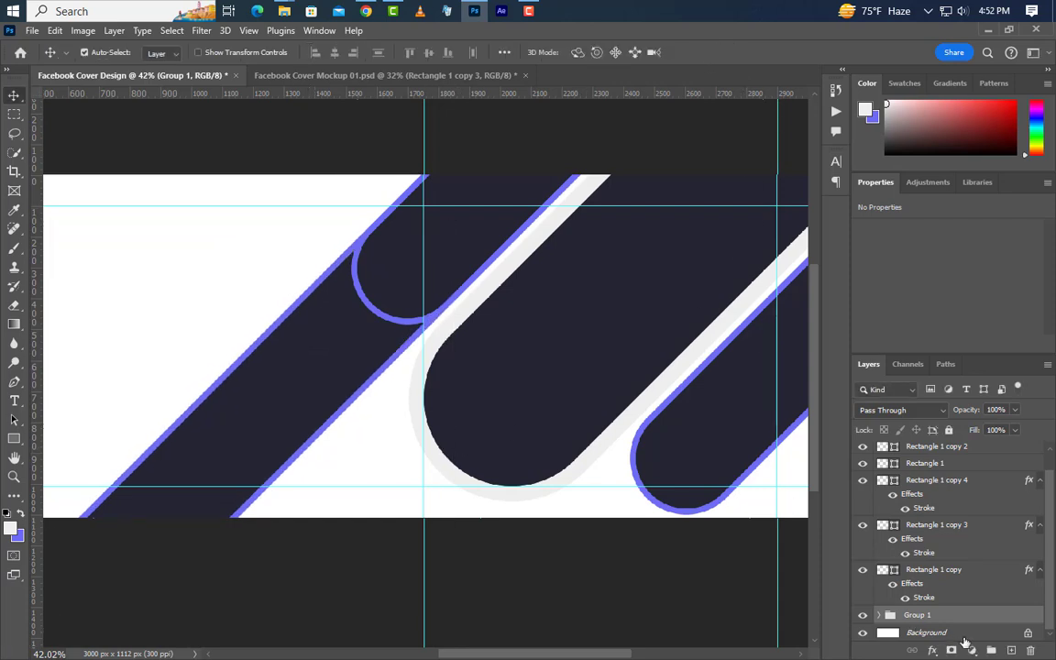
left_click_drag(917, 615, 1011, 652)
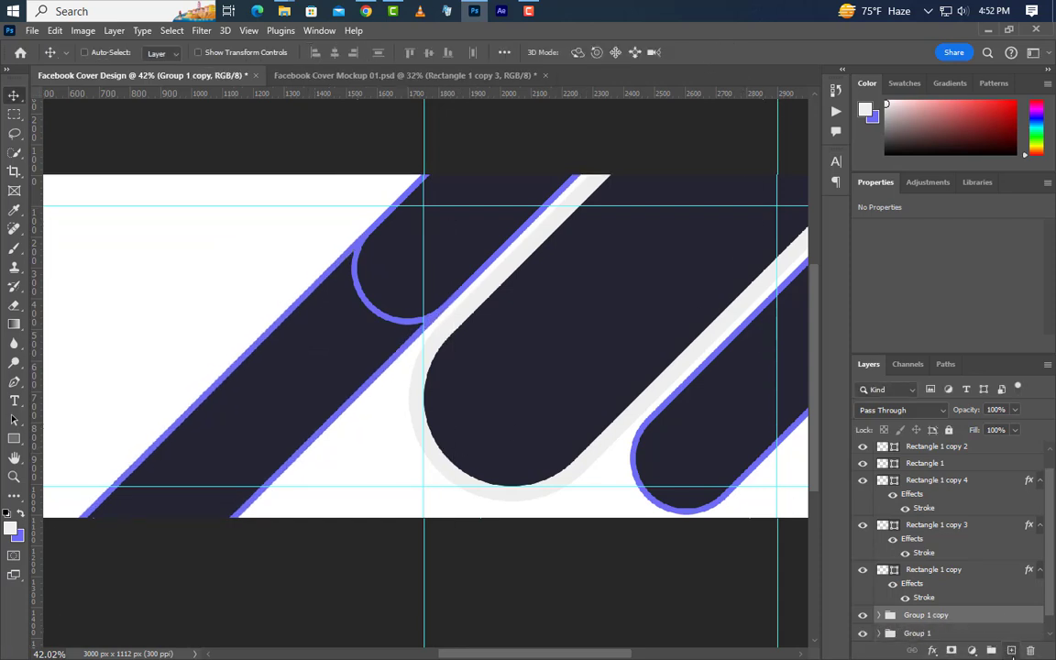
key("ctrl+t")
left_click_drag(309, 400, 277, 422)
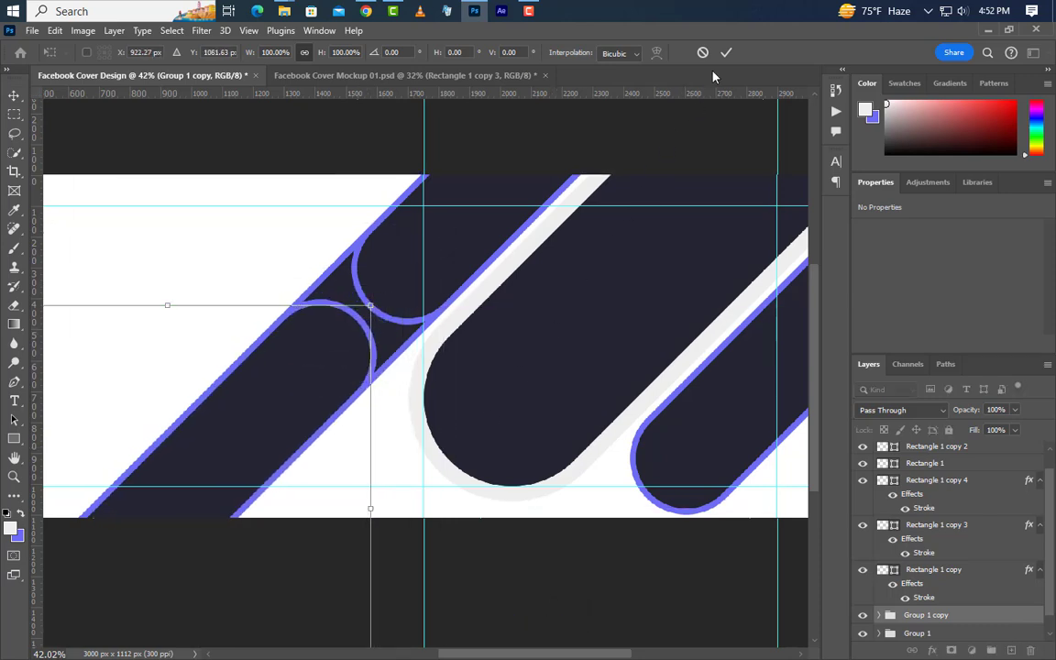
left_click(724, 54)
Step: Delete the original Group 1 and expand Group 1 copy to show its layers
left_click(1020, 634)
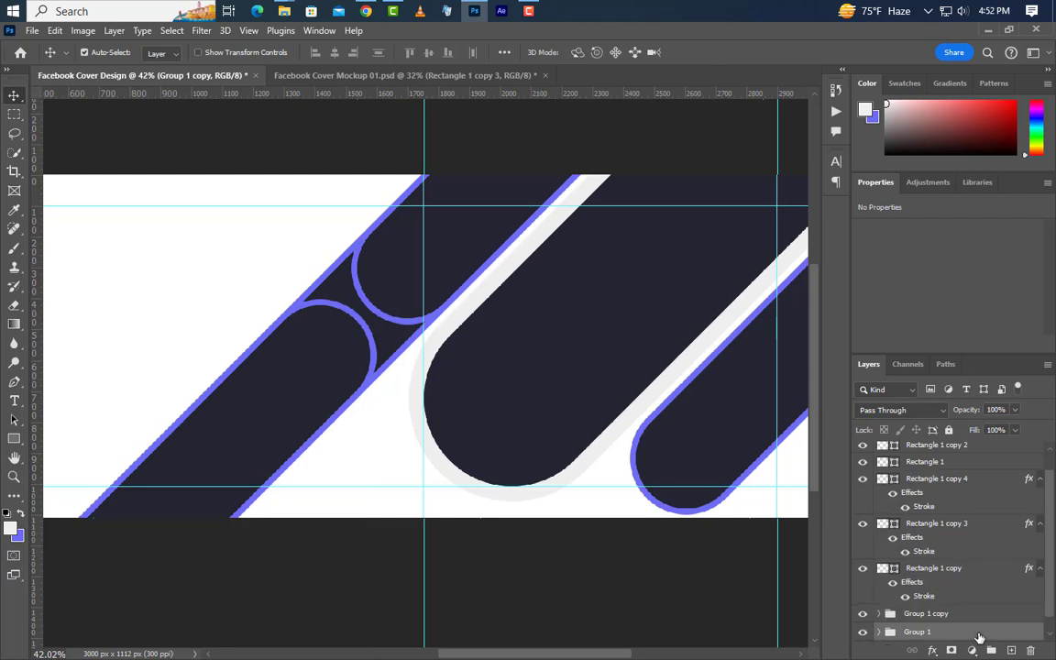
key("Delete")
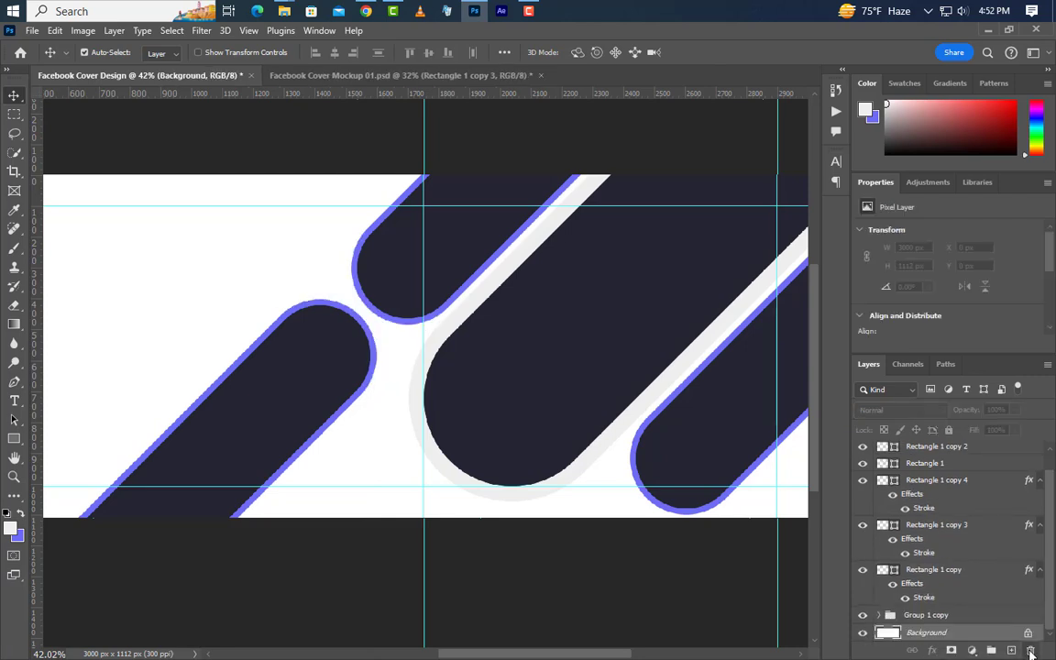
left_click(880, 620)
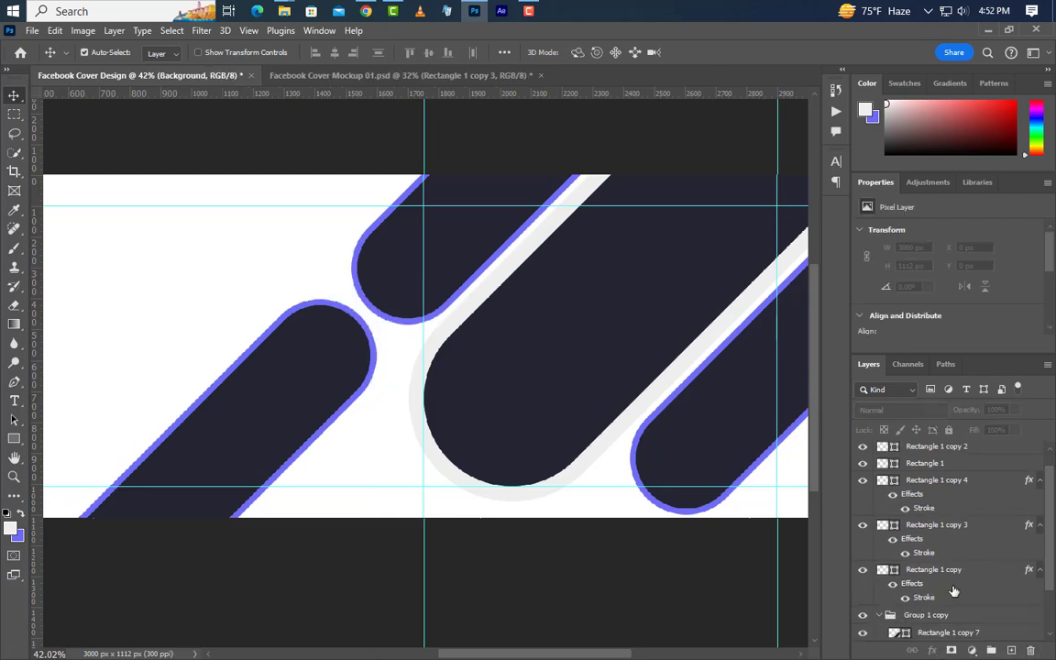
scroll(955, 587, "down", 1)
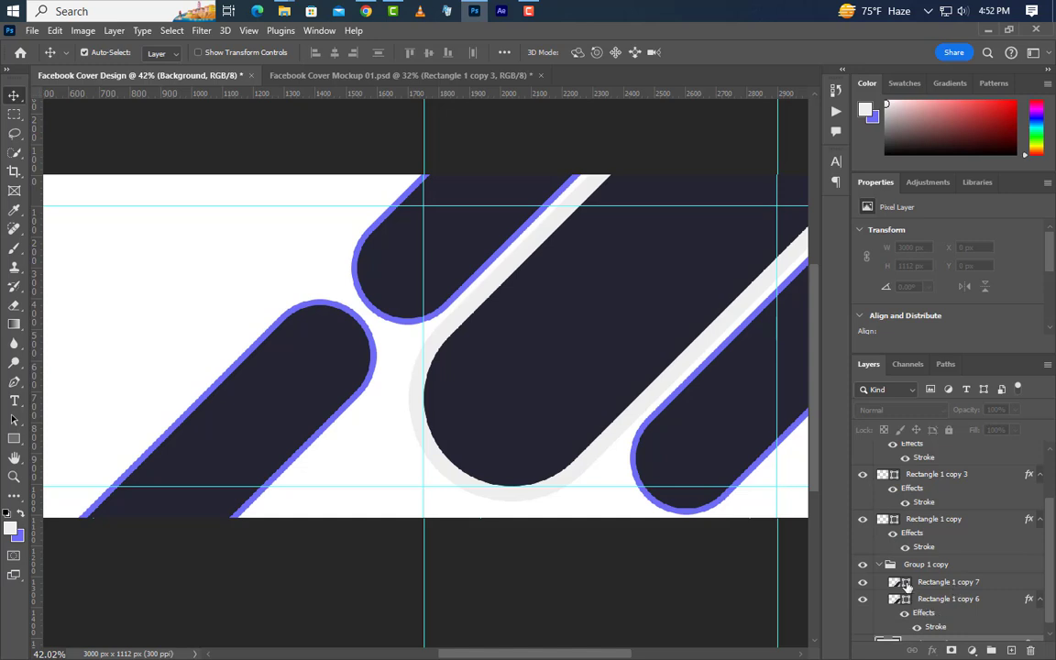
double_click(908, 585)
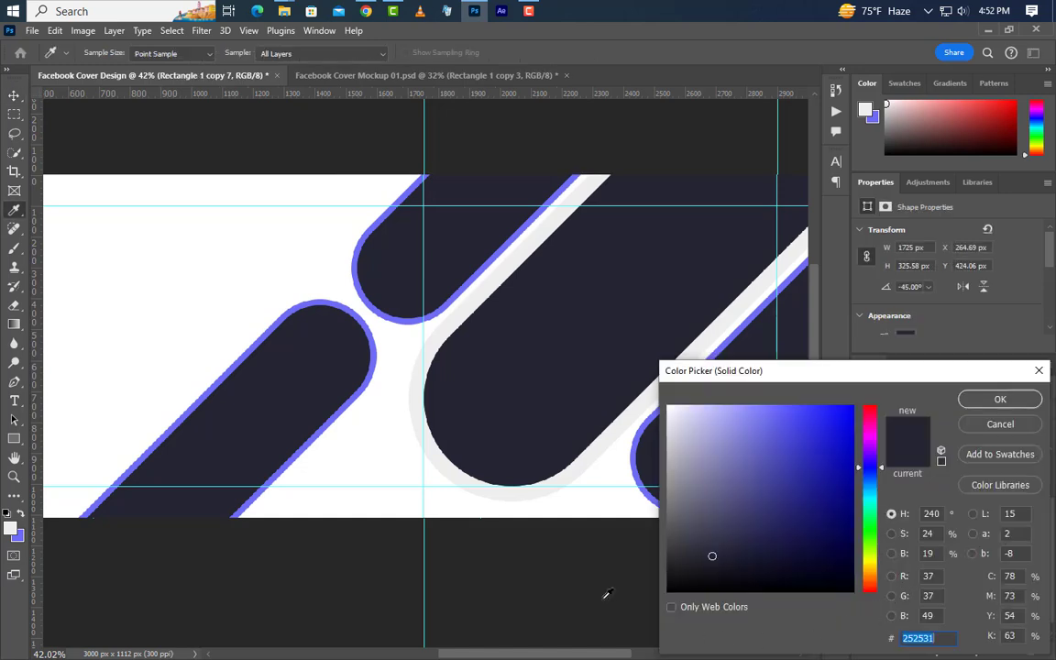
Step: Fill Rectangle 1 copy 7 with purple #6e6cf3 and recolour copy 6's stroke to #efeeee
left_click(398, 319)
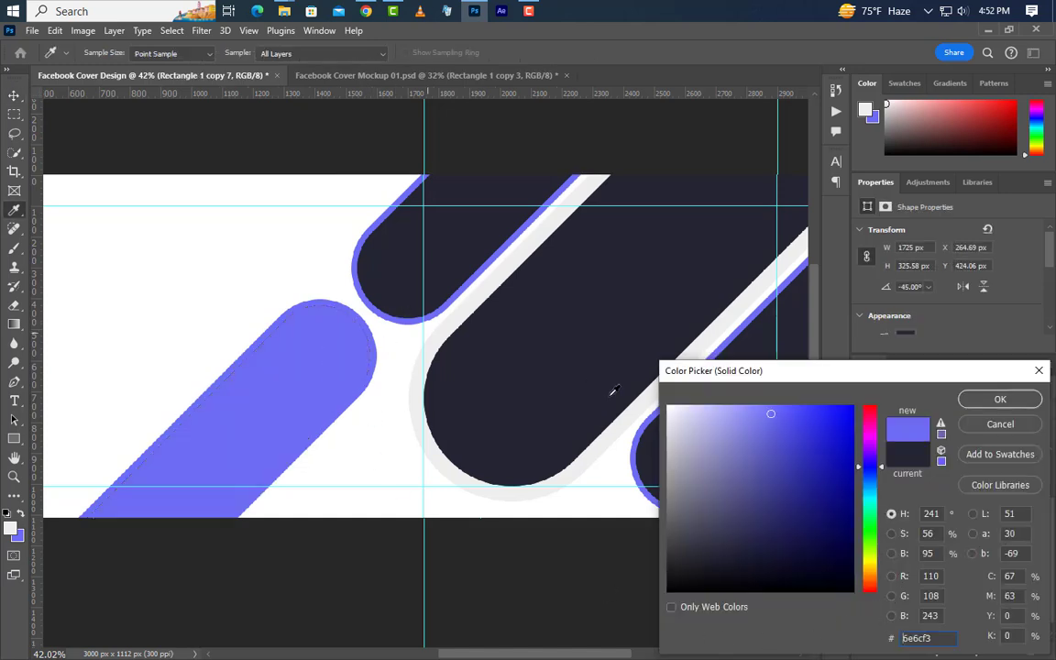
left_click(963, 400)
left_click(935, 627)
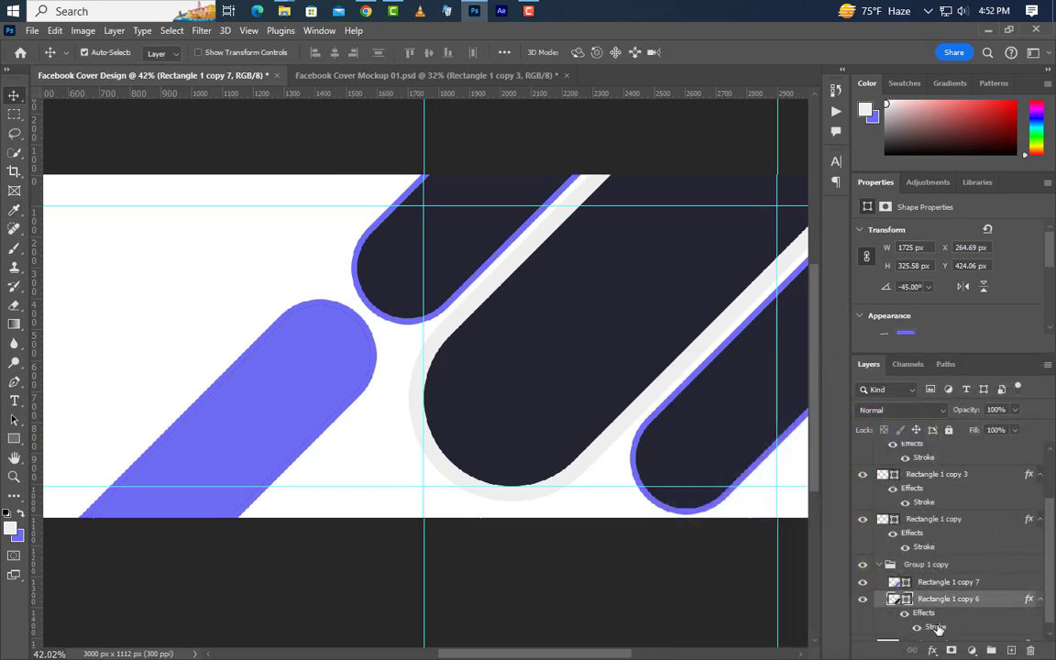
double_click(936, 627)
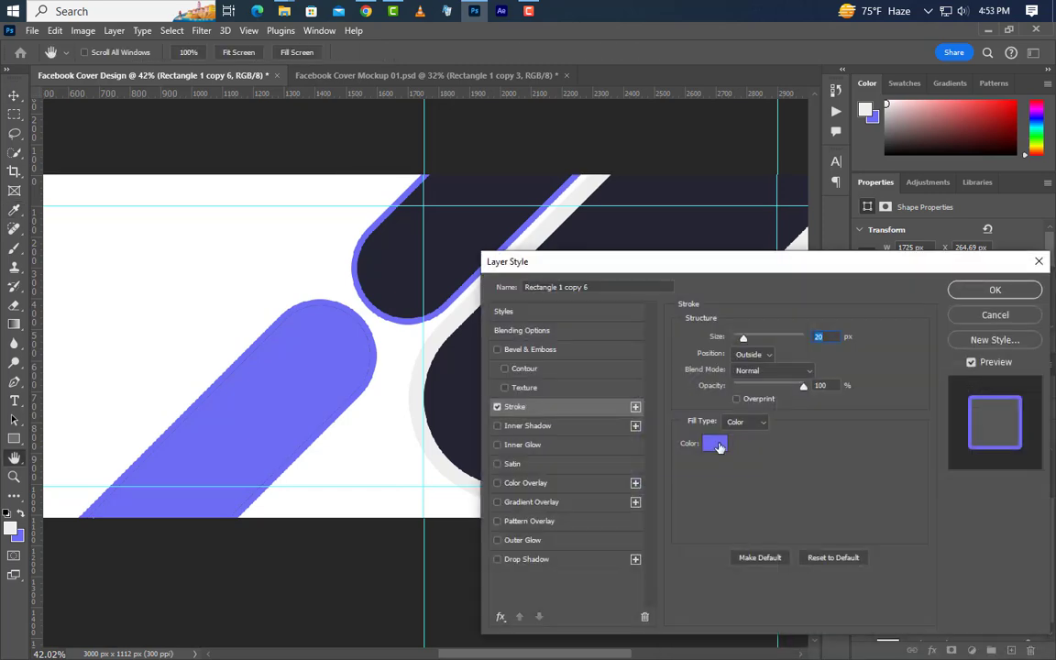
left_click(714, 438)
left_click(420, 403)
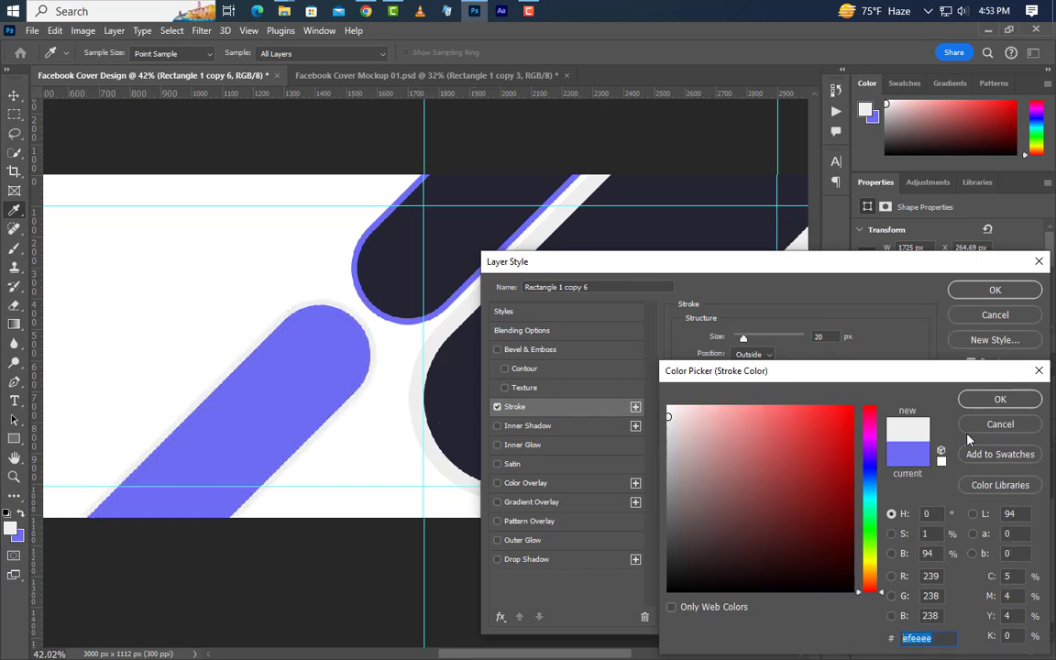
left_click(1000, 399)
left_click(964, 291)
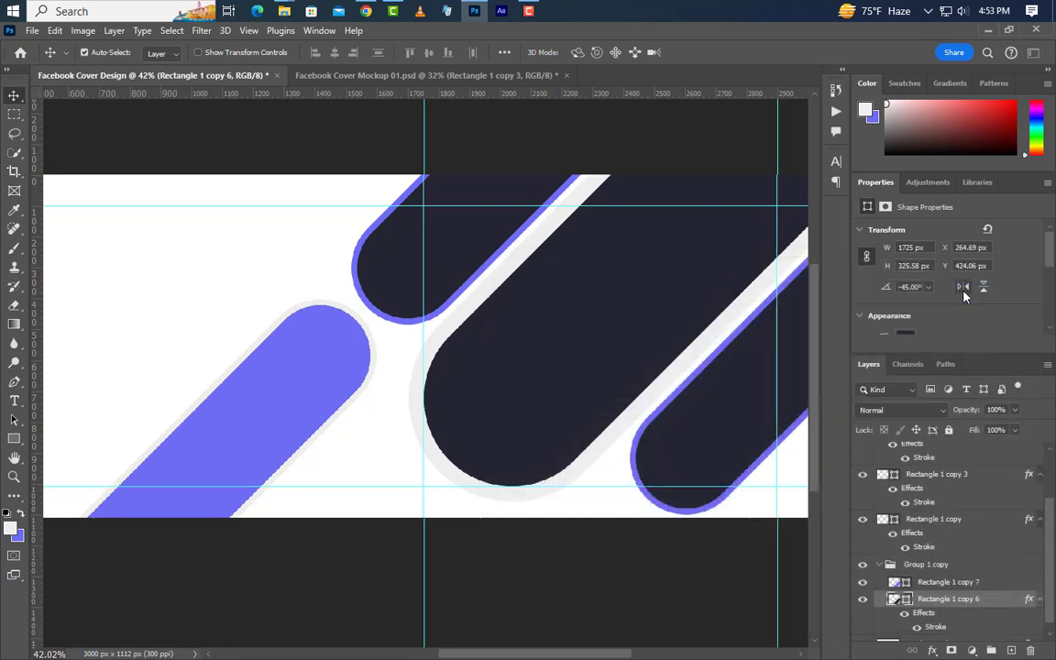
scroll(636, 396, "down", 3)
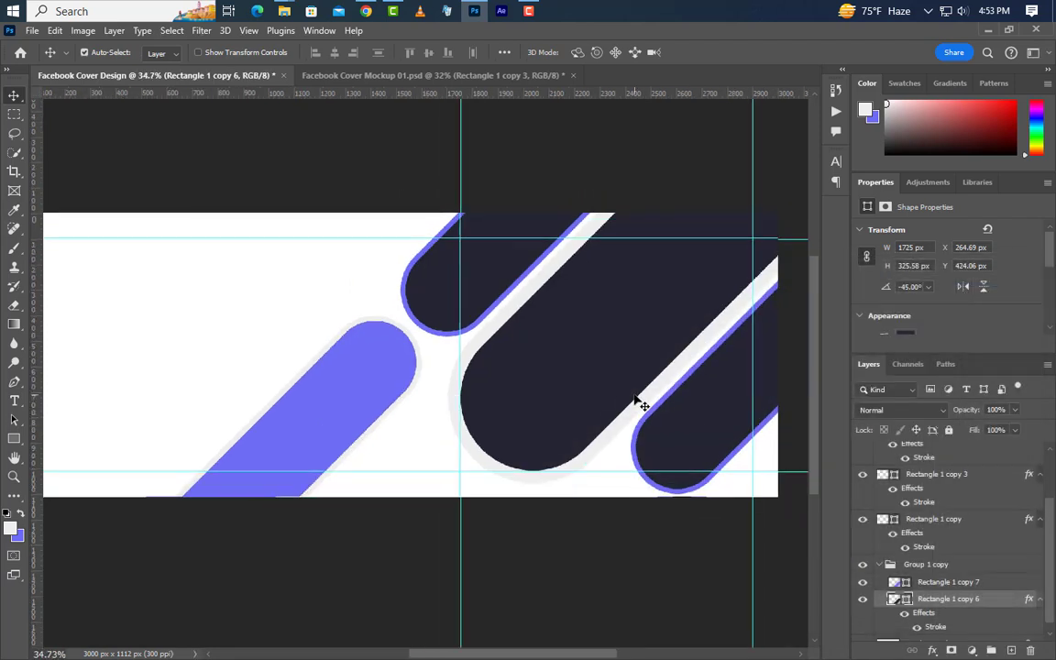
Step: Duplicate Rectangle 1 above Background, move it down-left, and enlarge it to 3020 × 1202.19 px
key("alt+period")
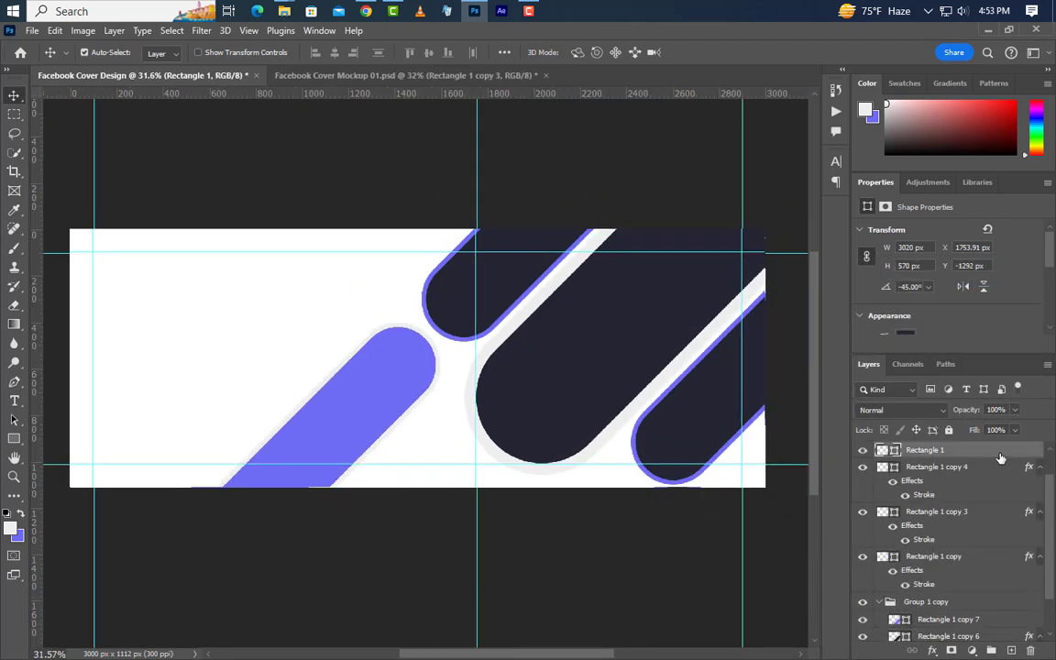
left_click_drag(1006, 516, 997, 652)
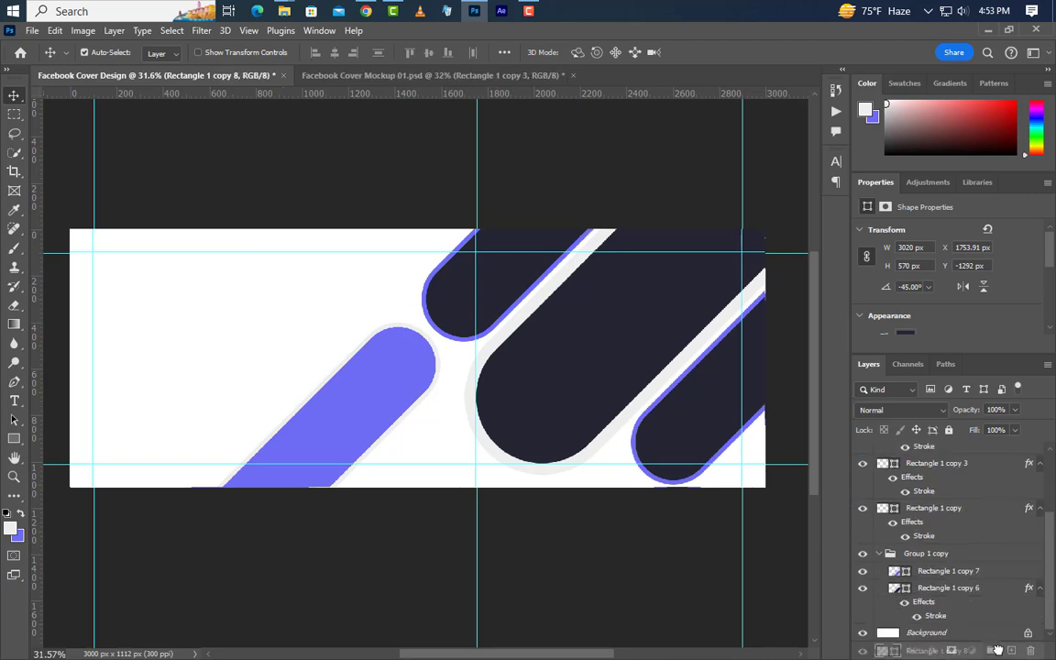
key("ctrl+t")
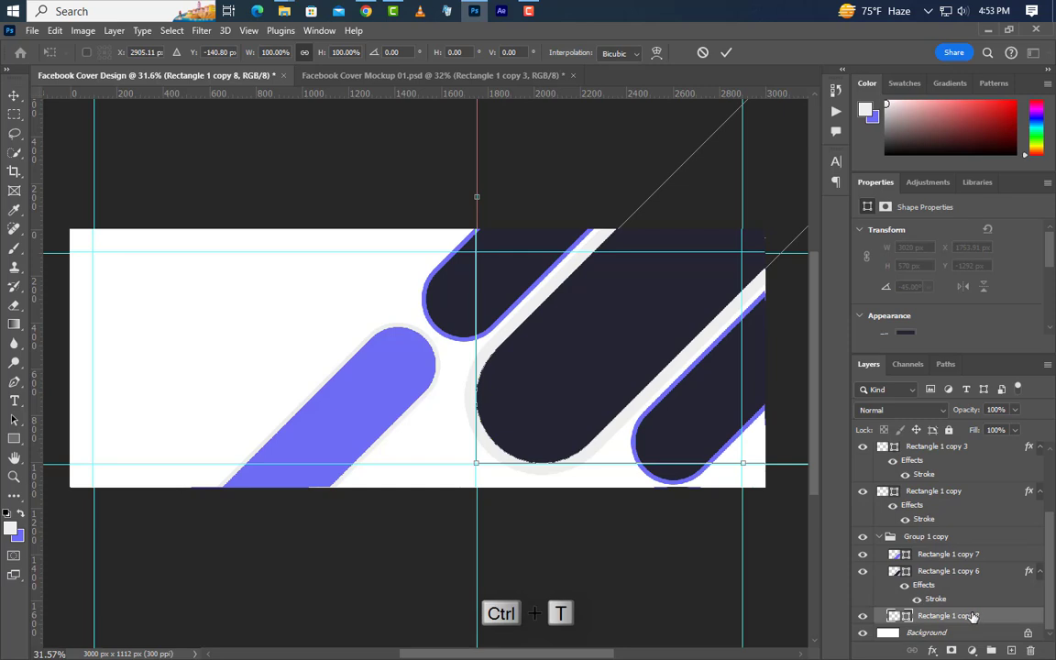
left_click_drag(646, 390, 201, 489)
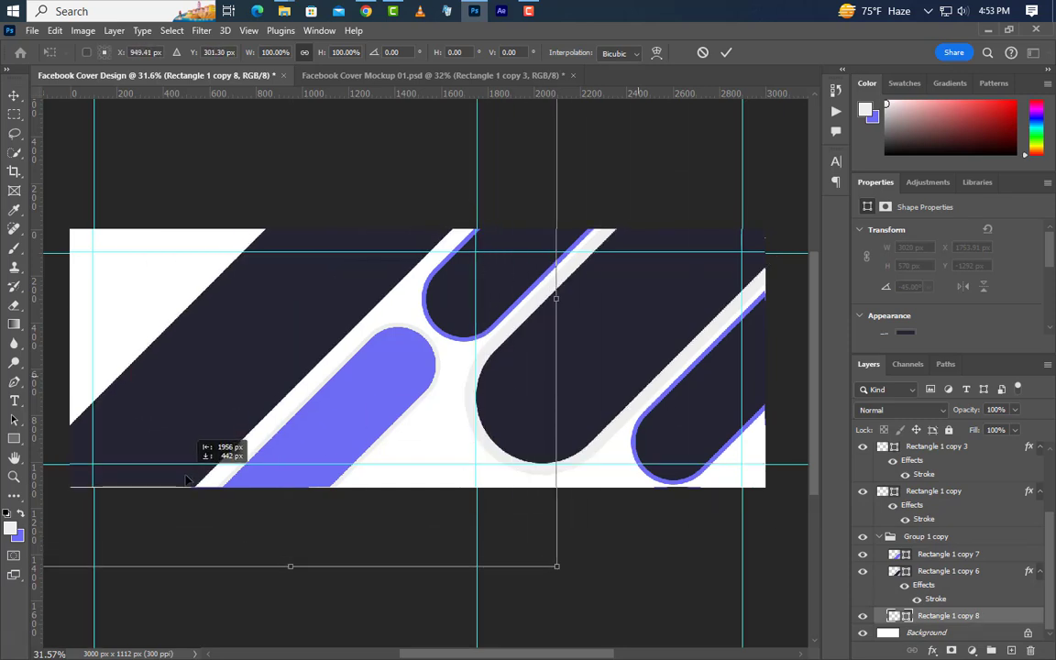
left_click(726, 52)
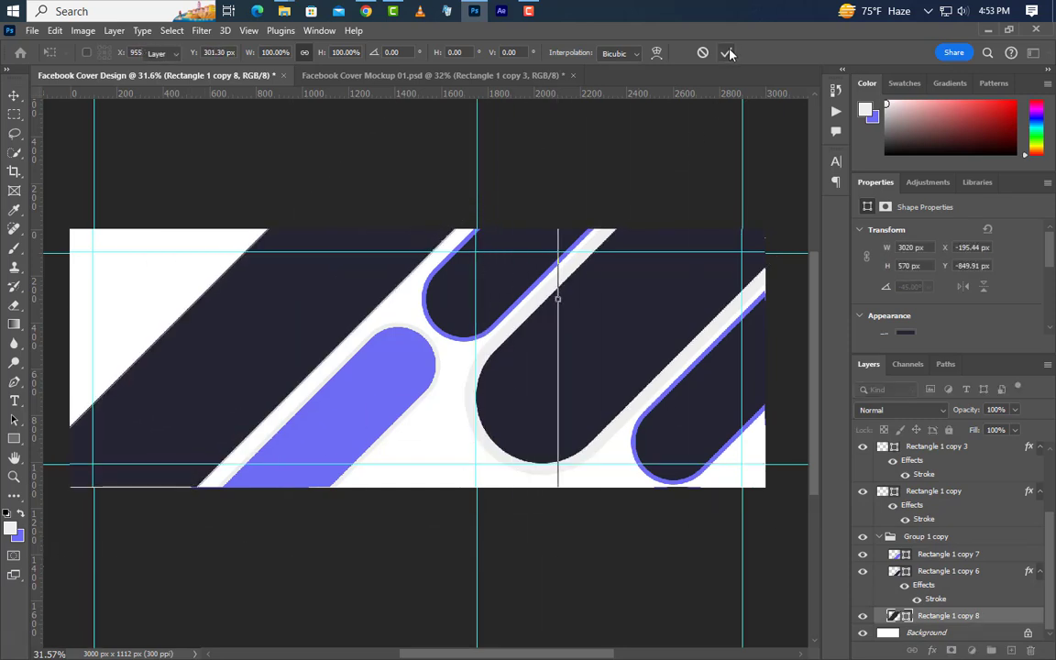
left_click(14, 441)
left_click_drag(192, 254, 73, 192)
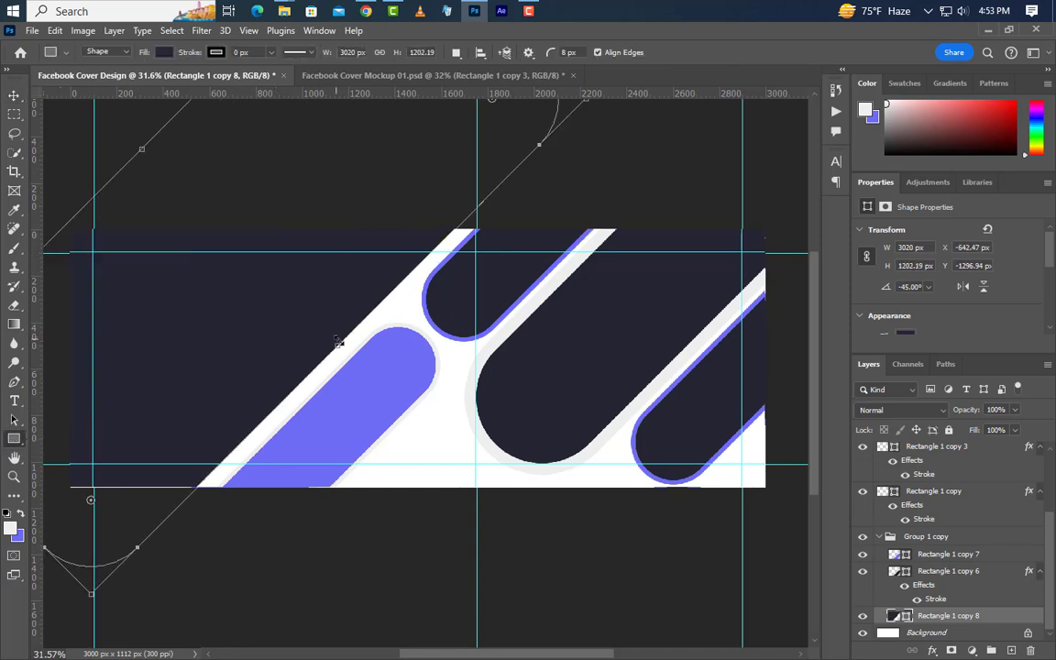
Step: Add a Gradient Overlay to Rectangle 1 copy 8 with its left stop set to #6e6cf3
key("v")
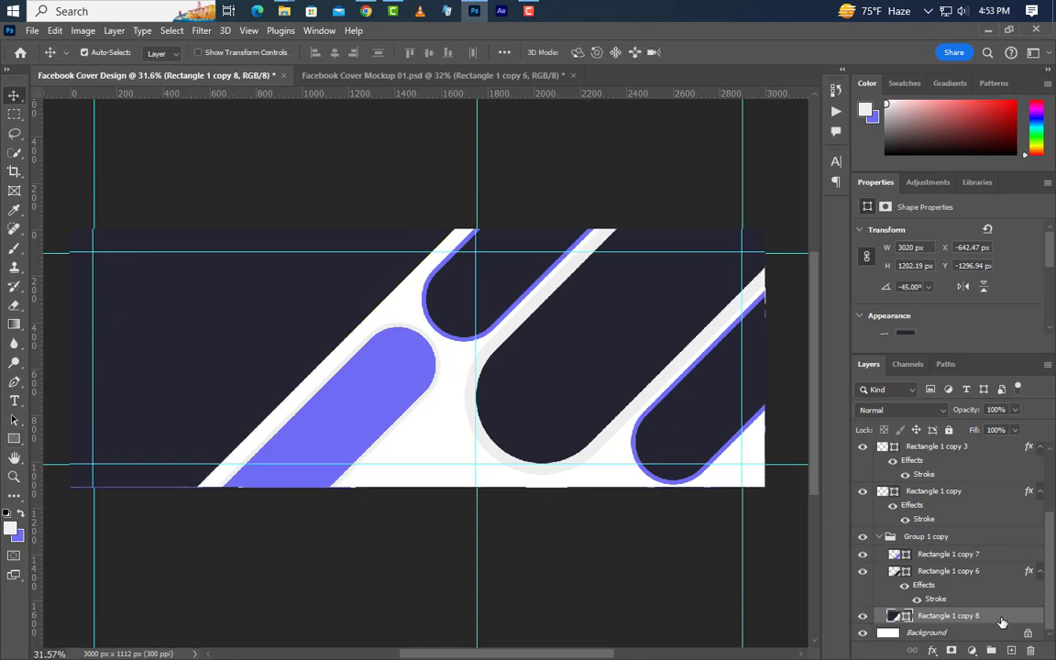
double_click(1002, 623)
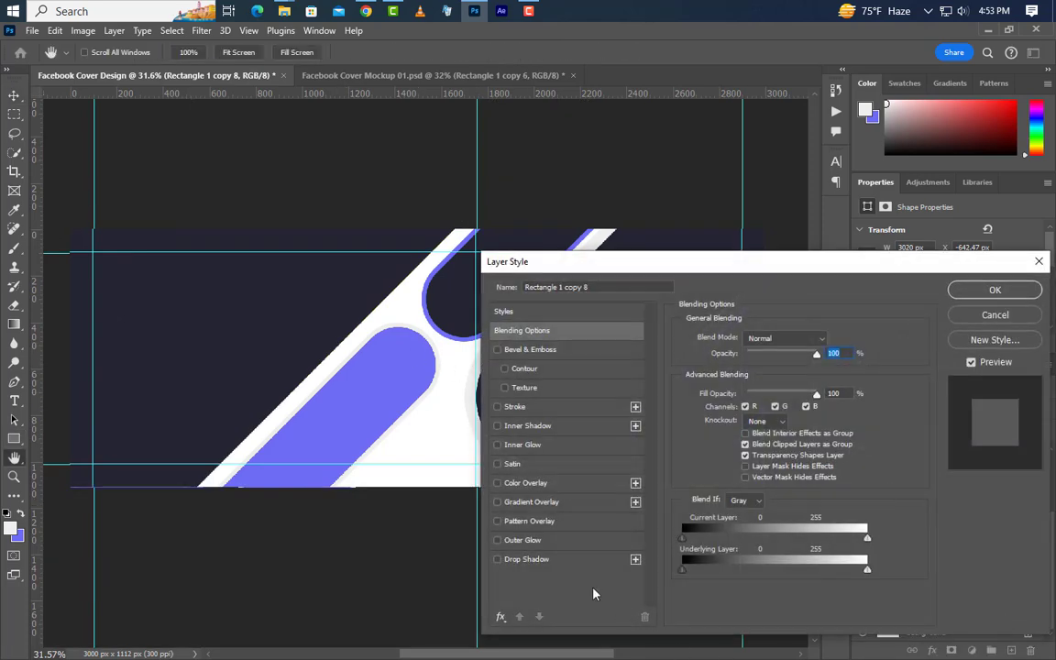
left_click(554, 502)
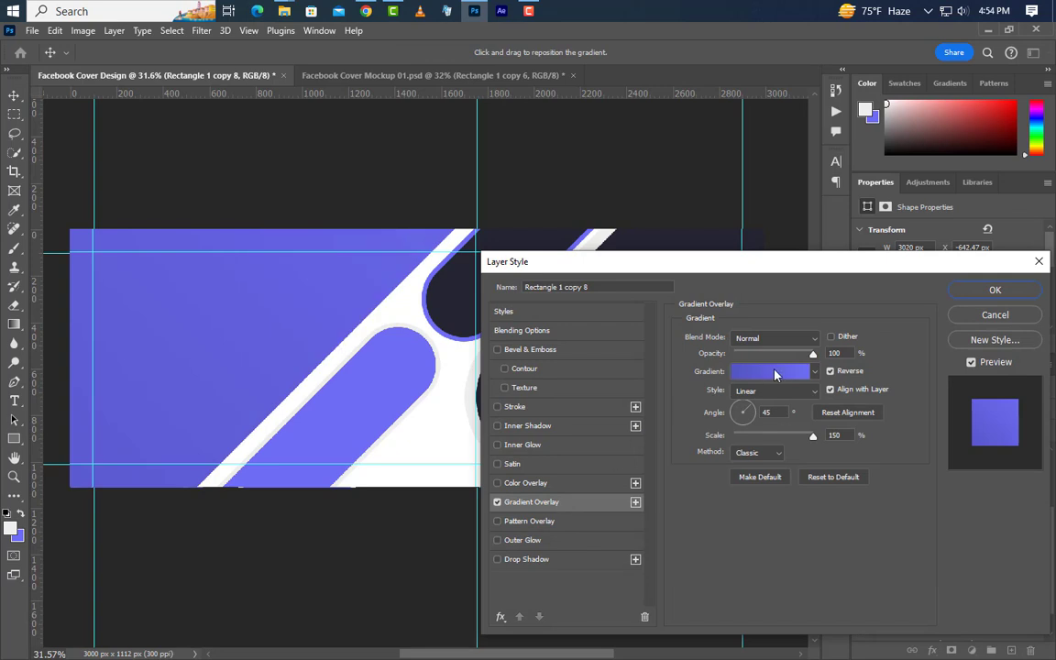
left_click(773, 373)
left_click(731, 530)
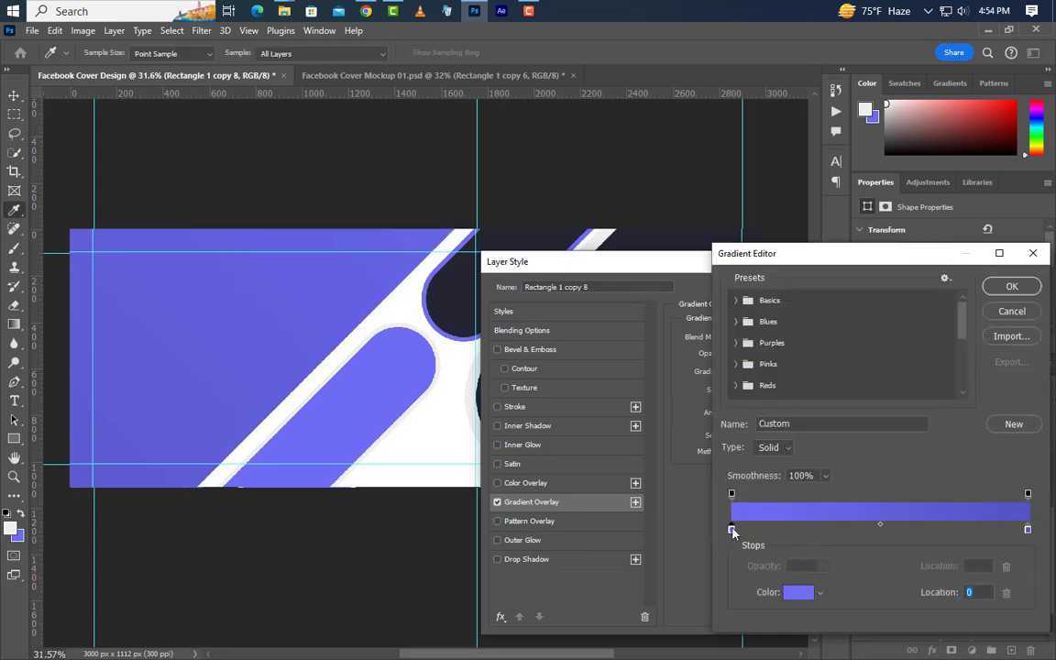
double_click(730, 530)
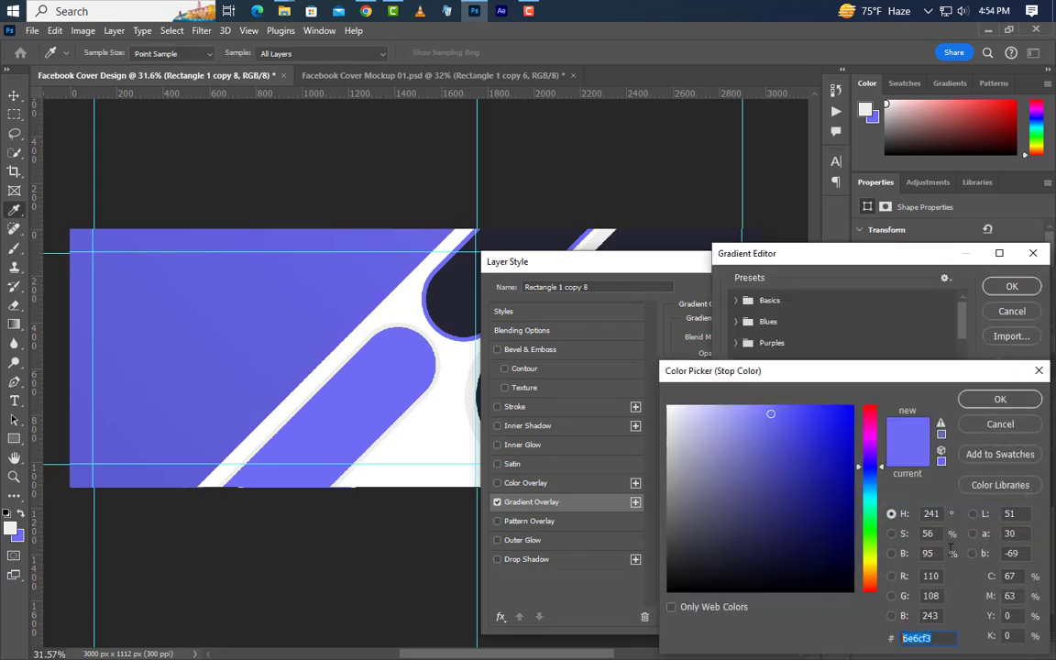
left_click(1003, 403)
Step: Set the right gradient stop to #5655c6, angle 45° and scale 150%, and apply the style
double_click(1027, 530)
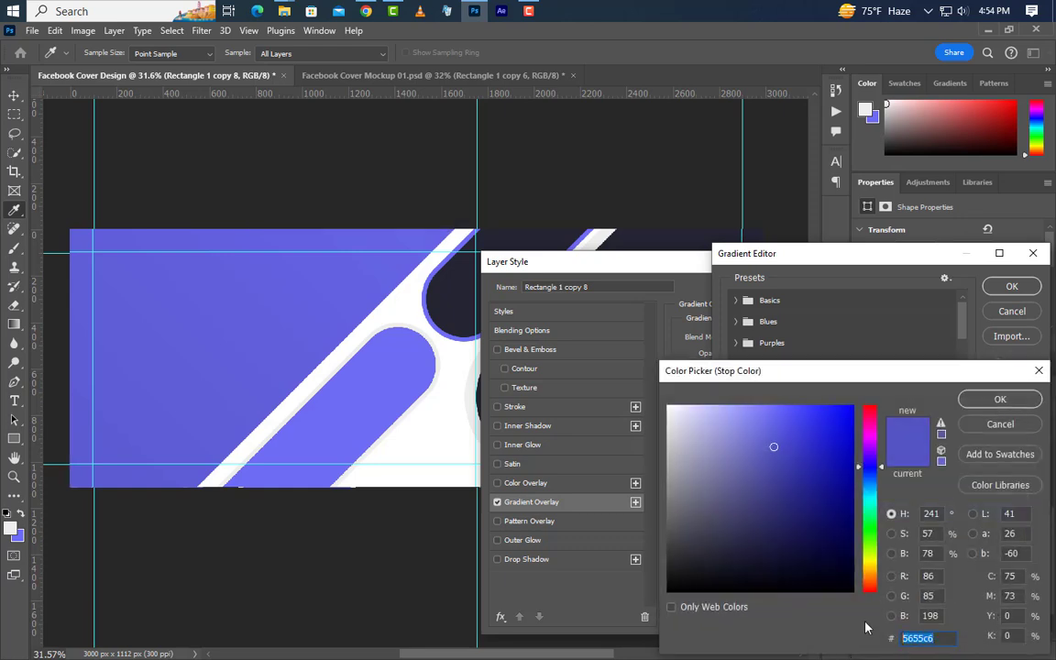
left_click(998, 400)
left_click(1007, 287)
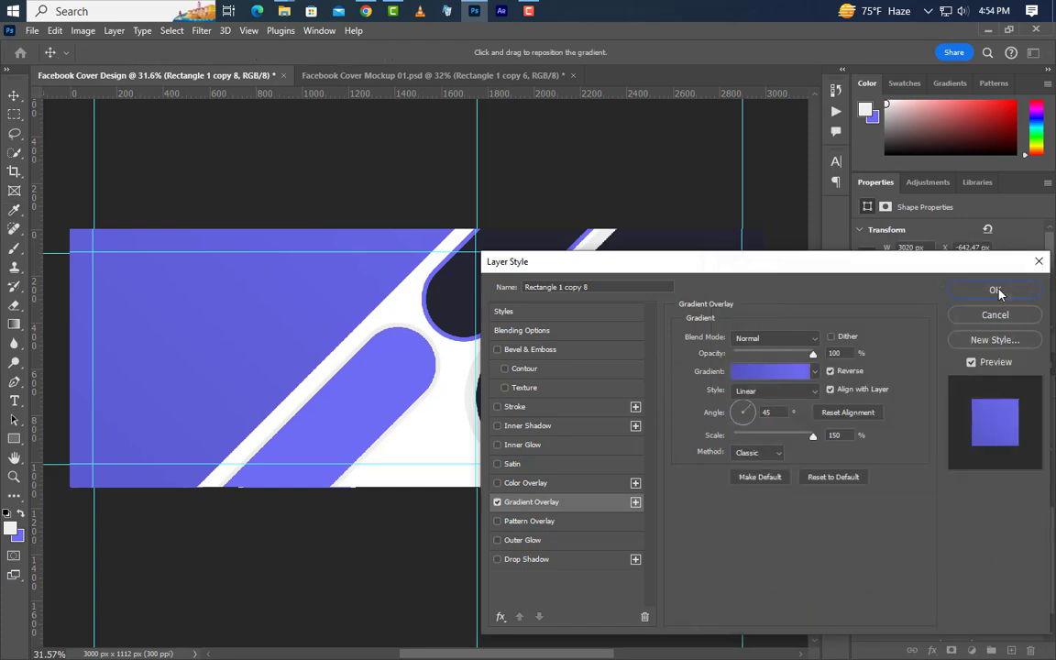
double_click(787, 411)
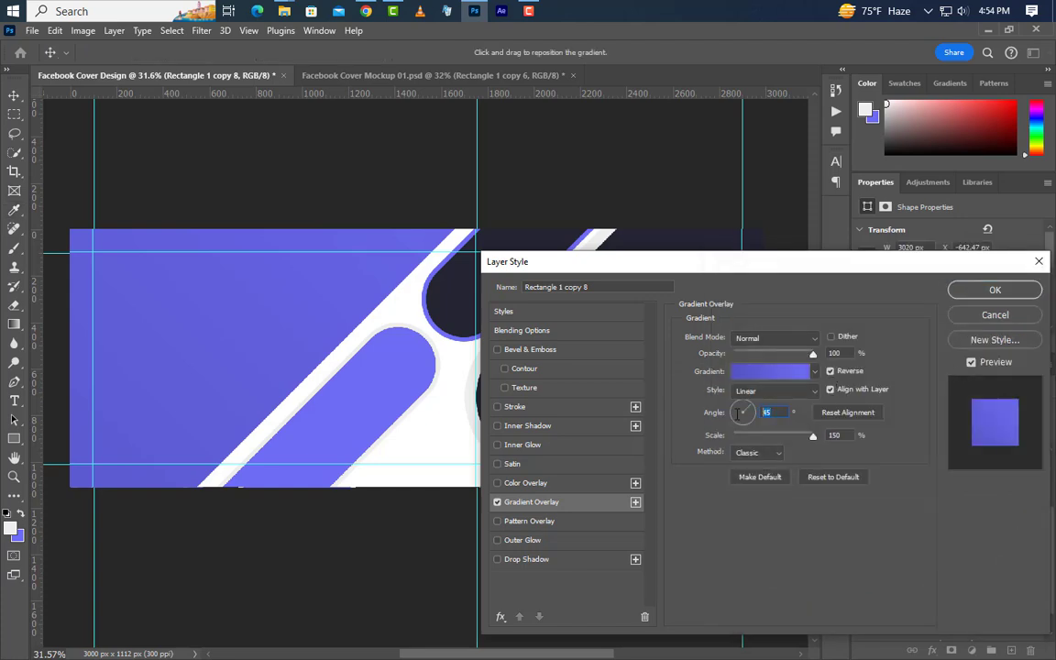
key("Tab")
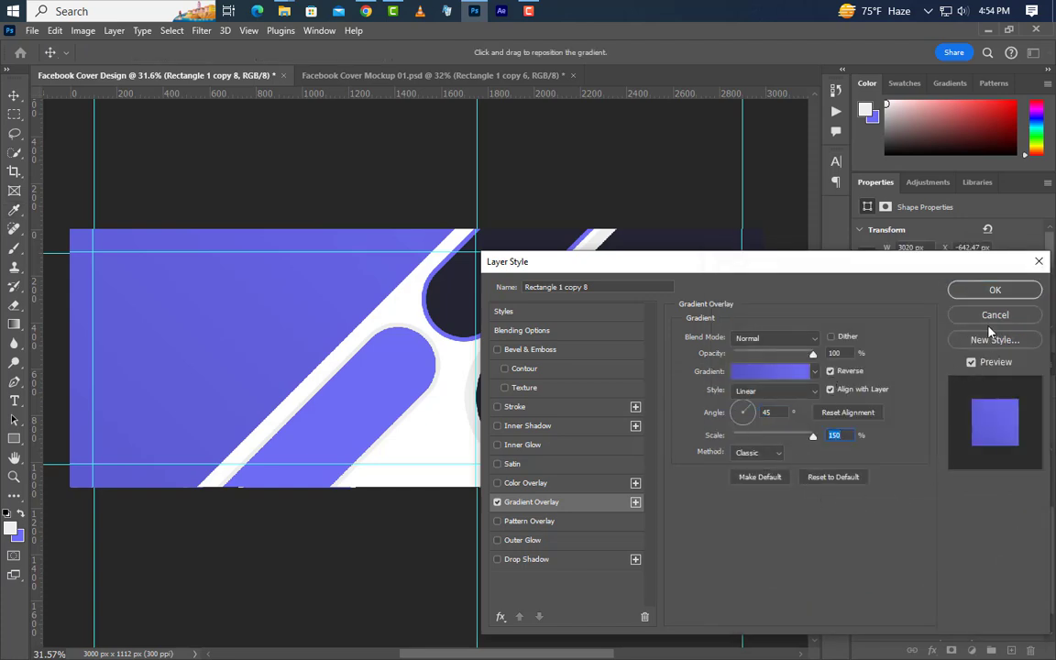
left_click(994, 290)
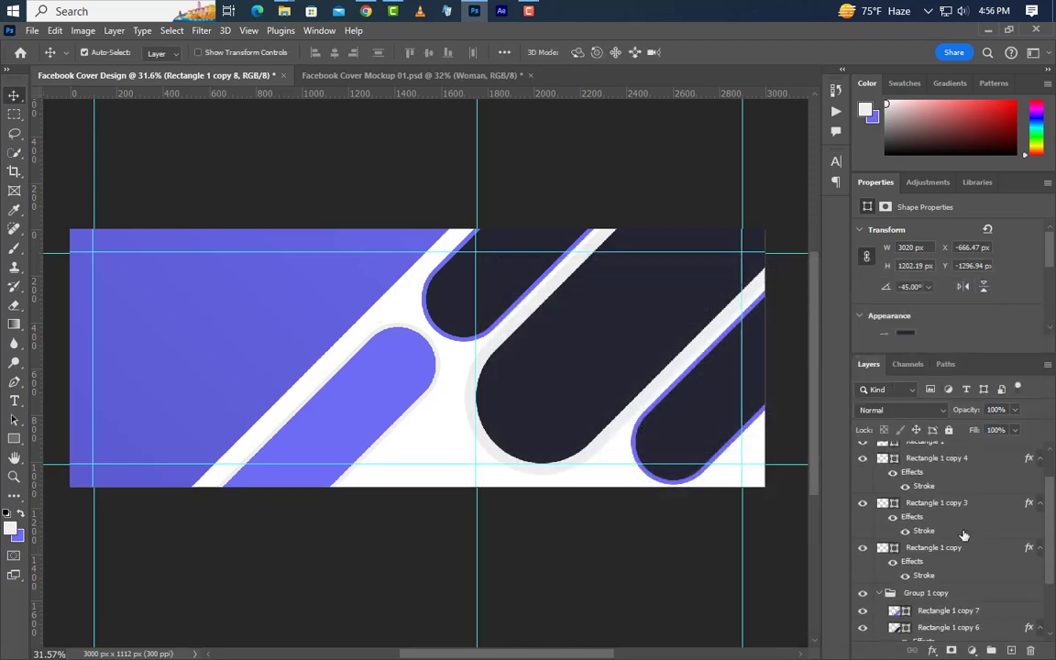
scroll(963, 535, "up", 2)
Step: Group Rectangle 1 copy 5, Rectangle 1 copy 2 and Rectangle 1 together
left_click(977, 451)
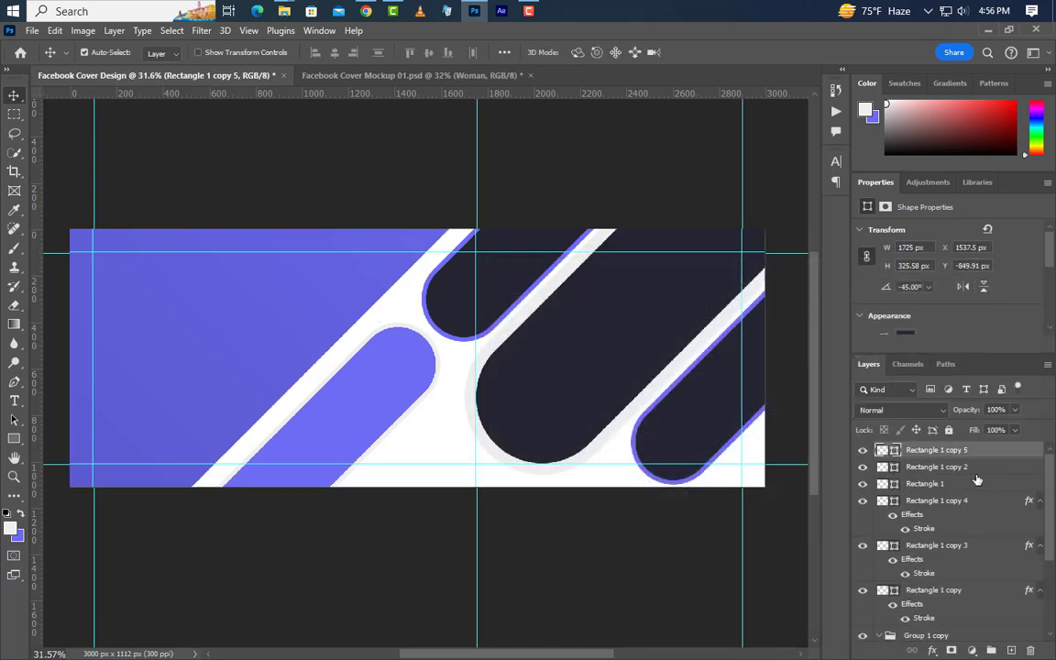
left_click(978, 467, "ctrl")
left_click(978, 483, "ctrl")
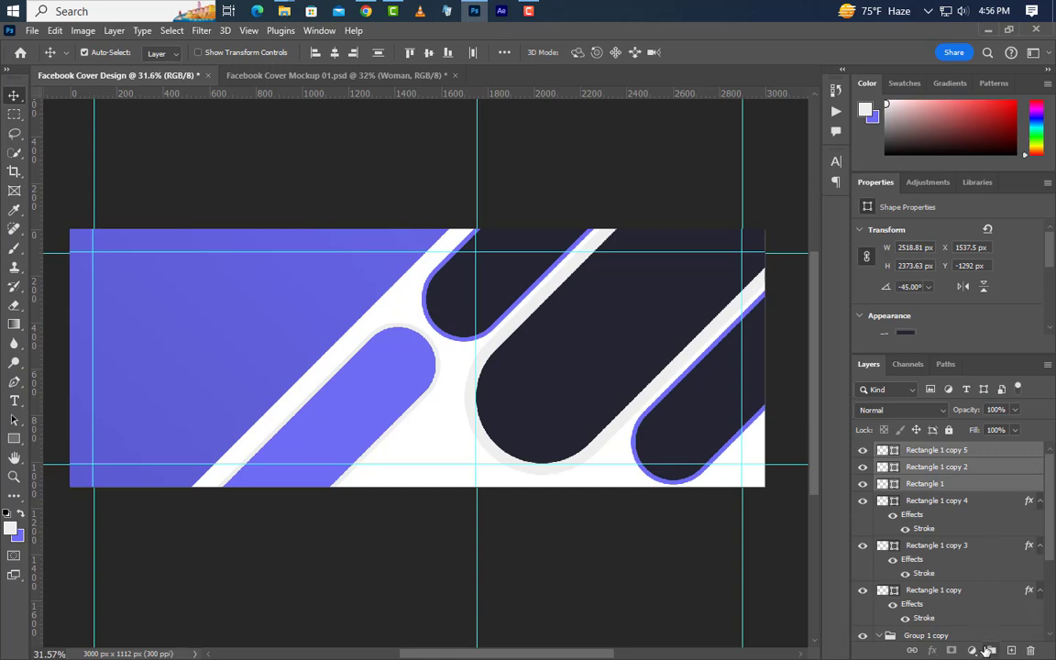
left_click(990, 650)
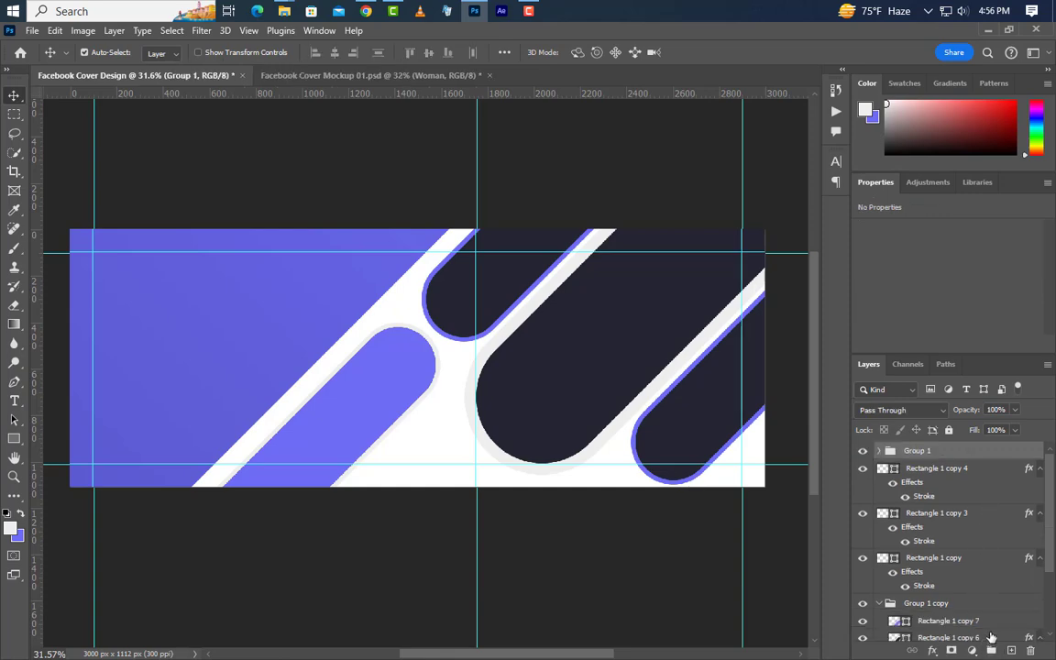
Step: Place Woman.jpg from the desktop into the cover design
left_click(987, 29)
left_click_drag(409, 42, 679, 443)
left_click(728, 52)
Step: Duplicate the Woman photo, flip the copy horizontally and position it to the left
left_click_drag(1012, 453, 1012, 649)
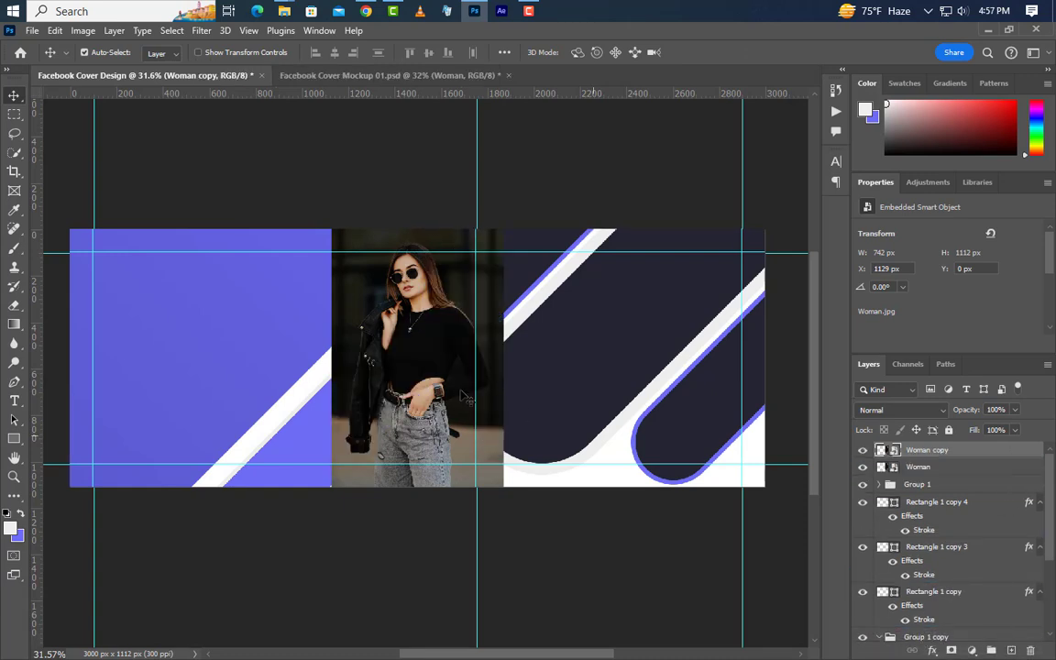
key("ctrl+t")
scroll(306, 286, "up", 5)
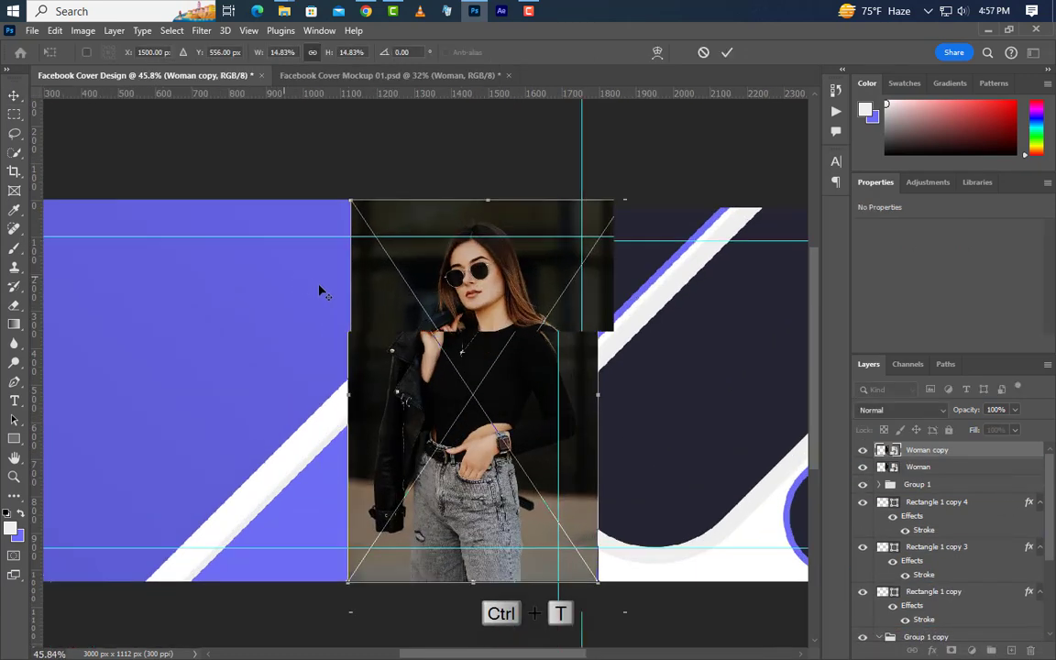
right_click(491, 424)
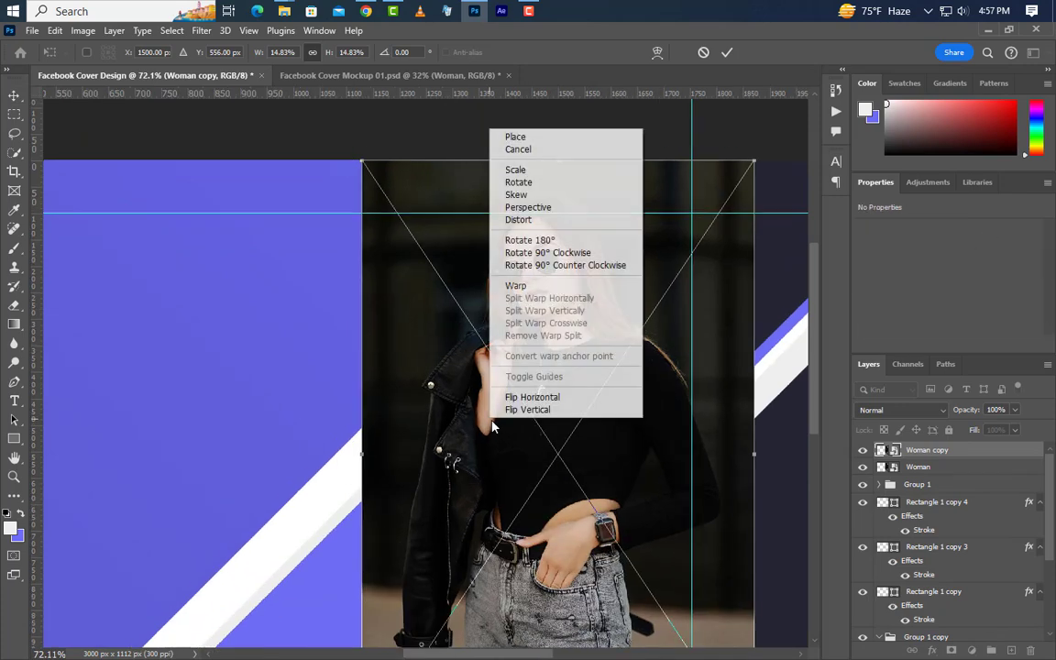
left_click(536, 398)
left_click_drag(401, 422, 254, 421)
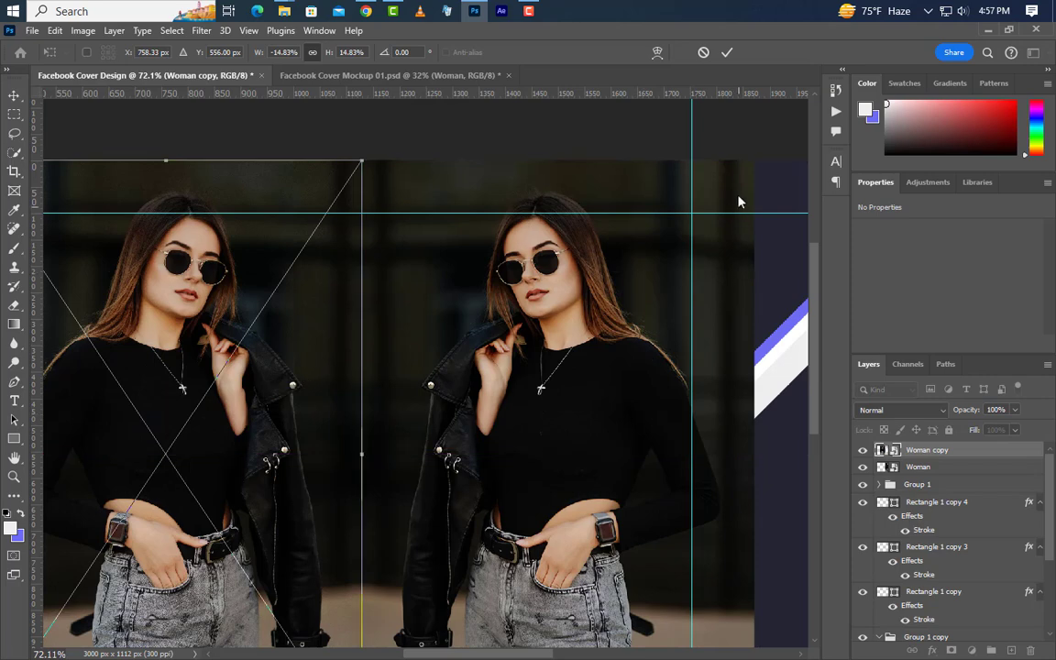
left_click(724, 54)
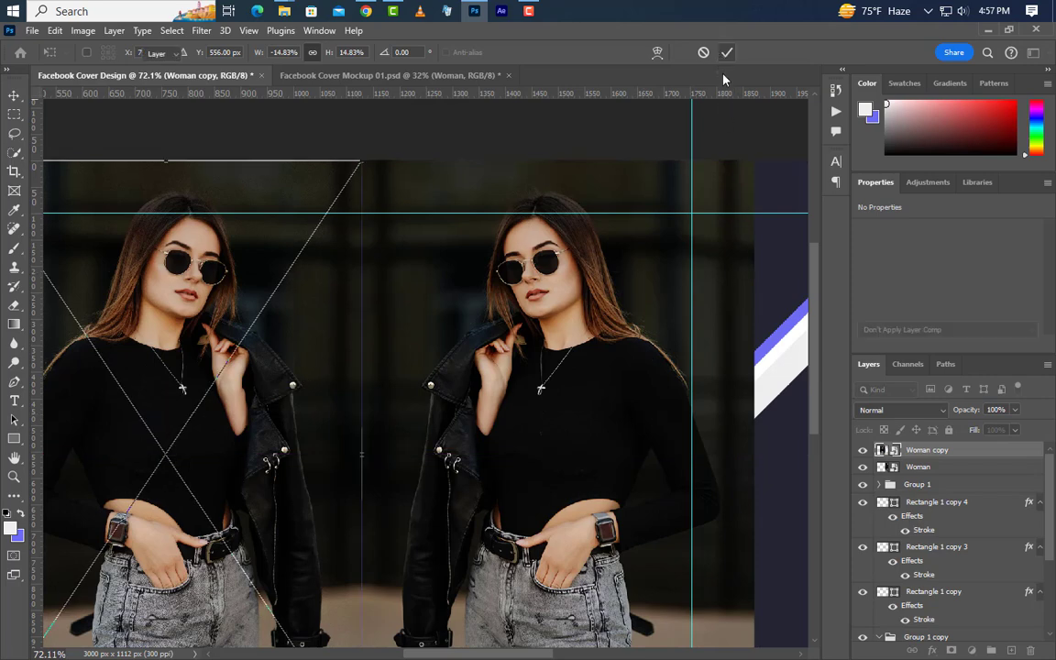
key("Right")
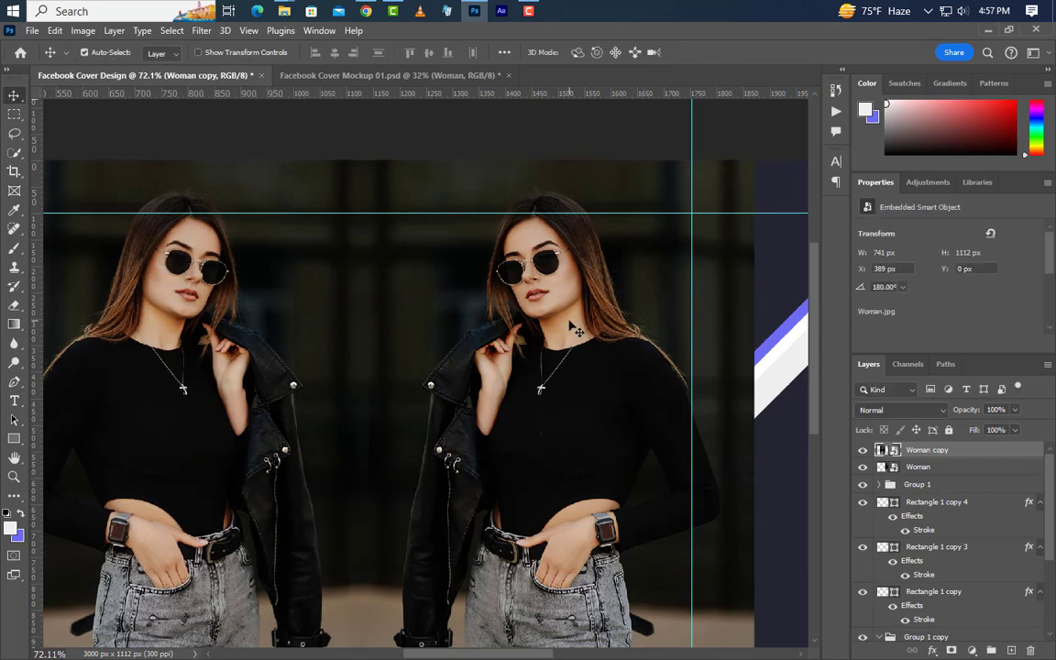
Step: Convert both Woman photo layers into a single smart object
left_click(956, 468, "shift")
right_click(965, 467)
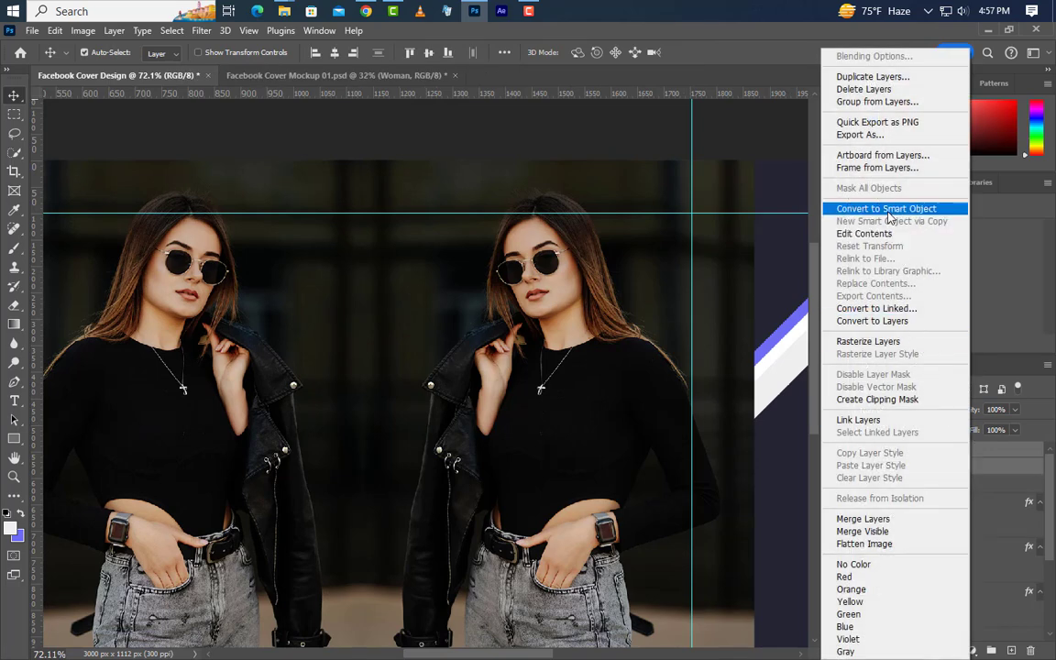
left_click(885, 209)
Step: Scale the combined Woman copy smart object up to 188%
key("ctrl+0")
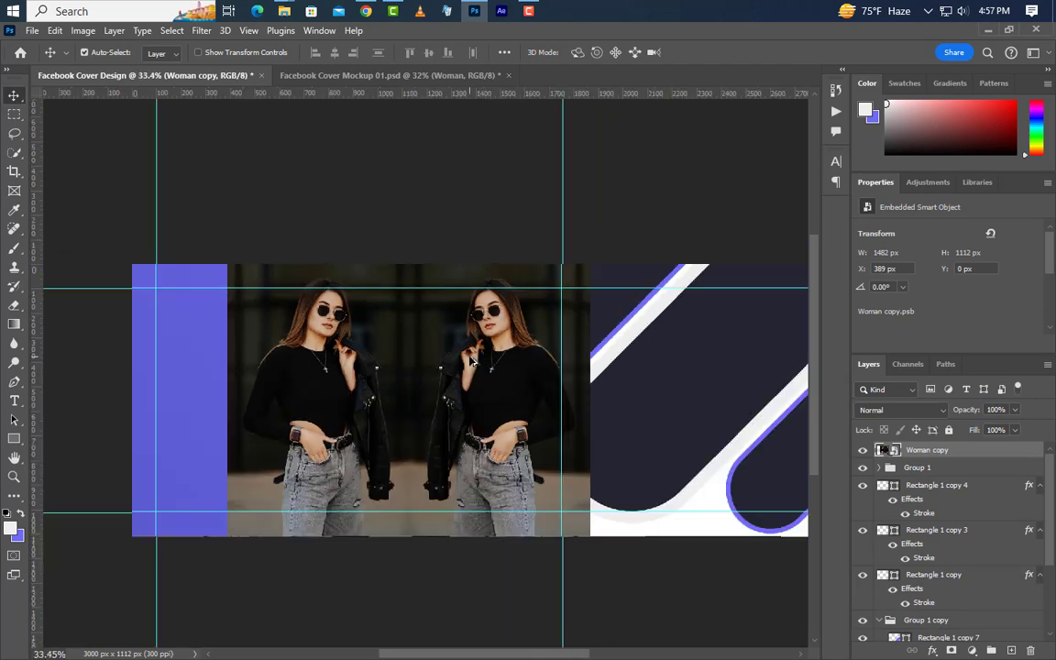
key("ctrl+t")
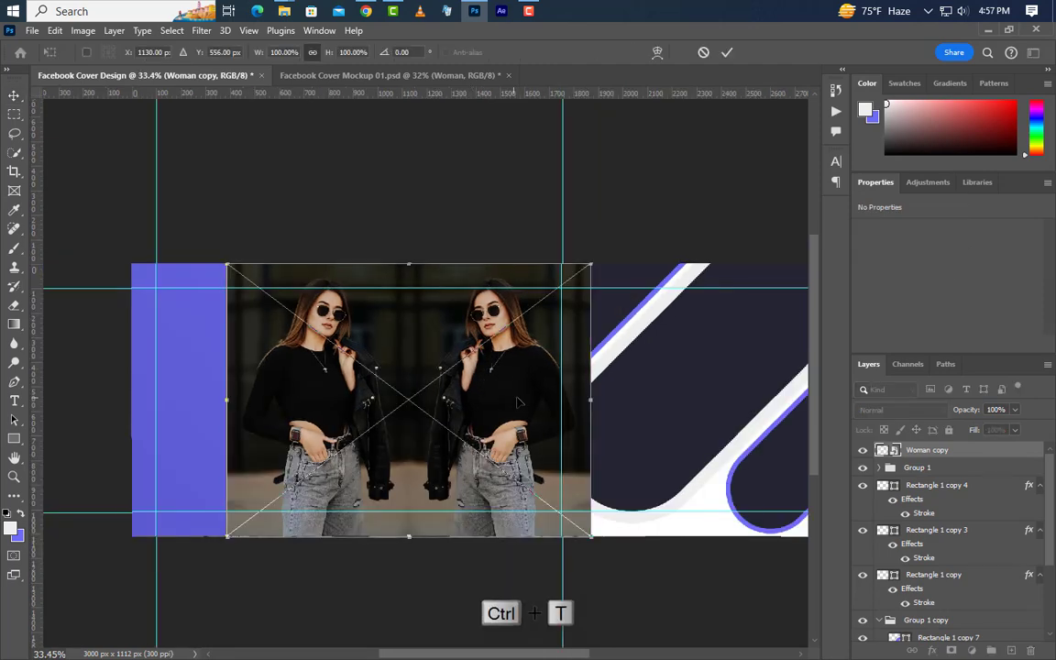
left_click_drag(592, 537, 741, 650)
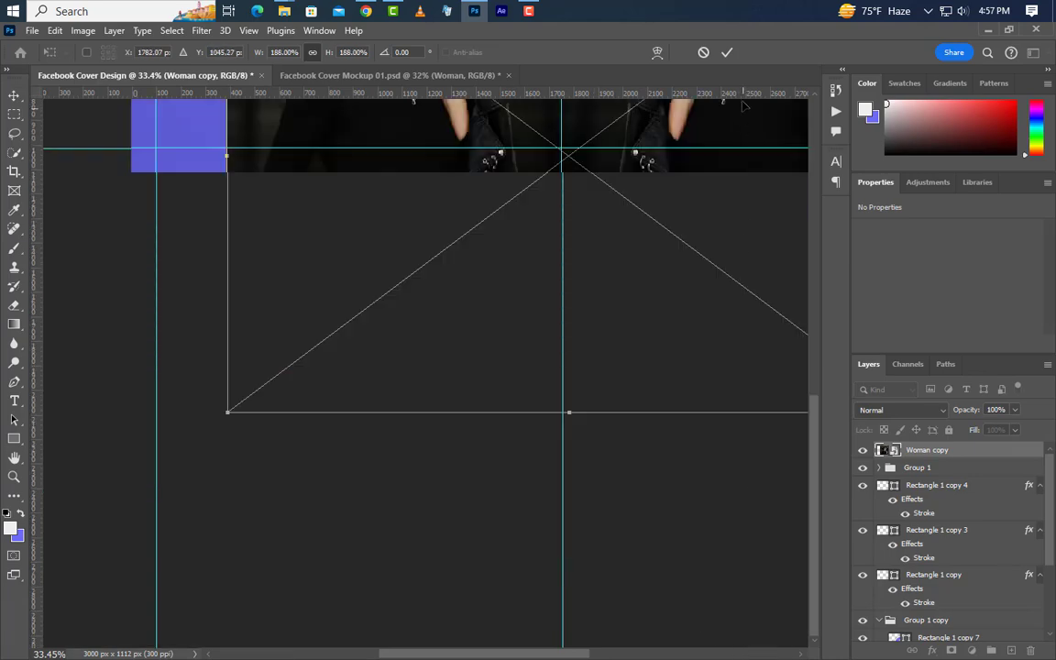
left_click(726, 52)
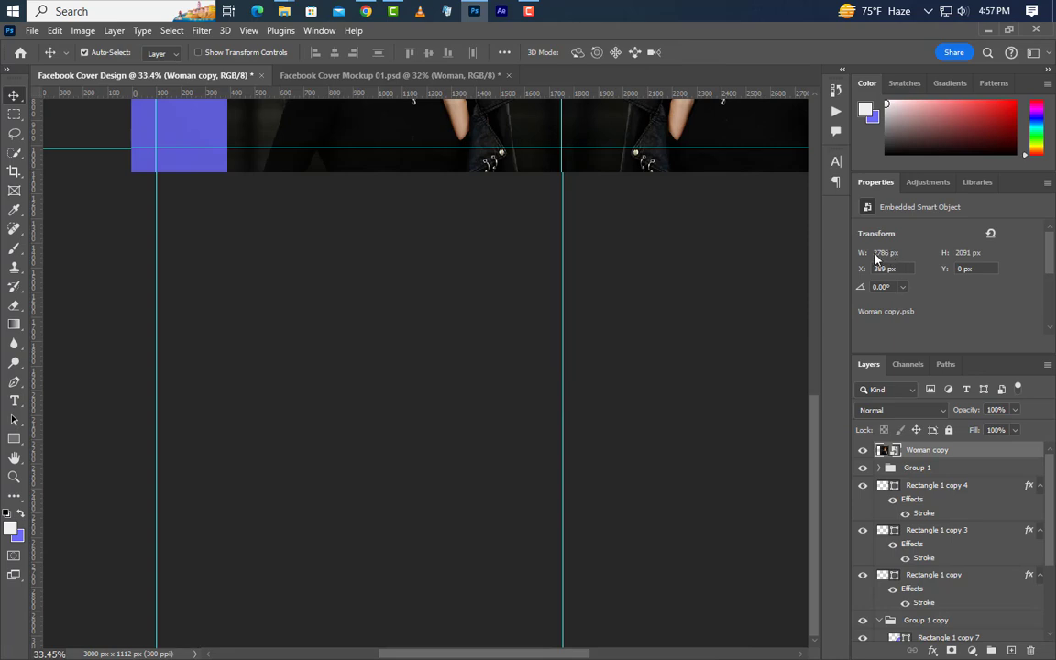
scroll(431, 452, "down", 6)
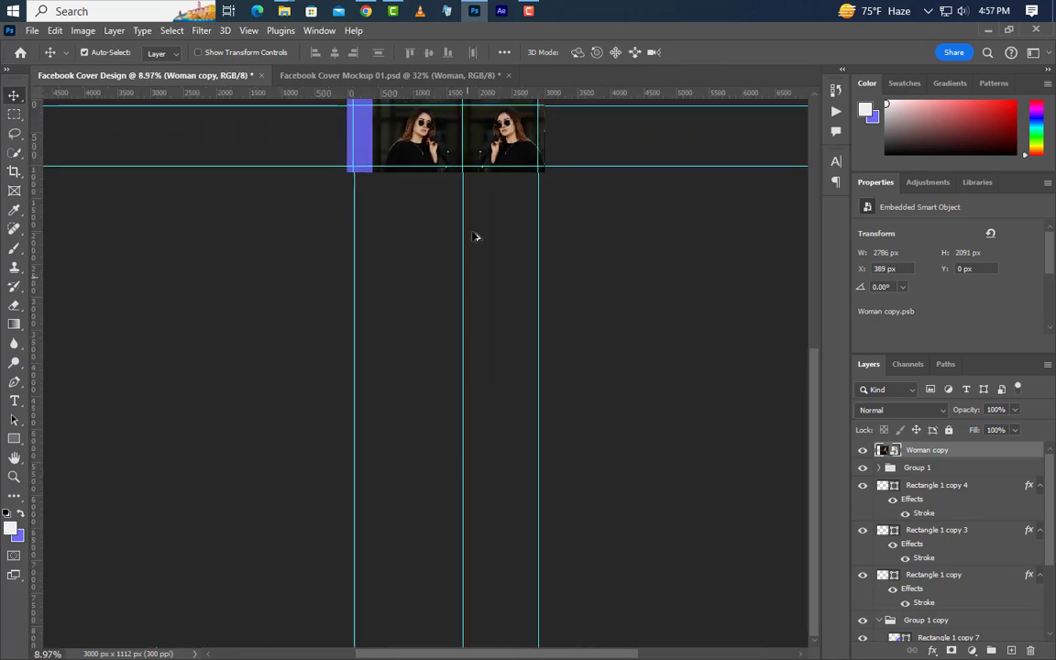
scroll(485, 271, "up", 2)
scroll(486, 270, "up", 5)
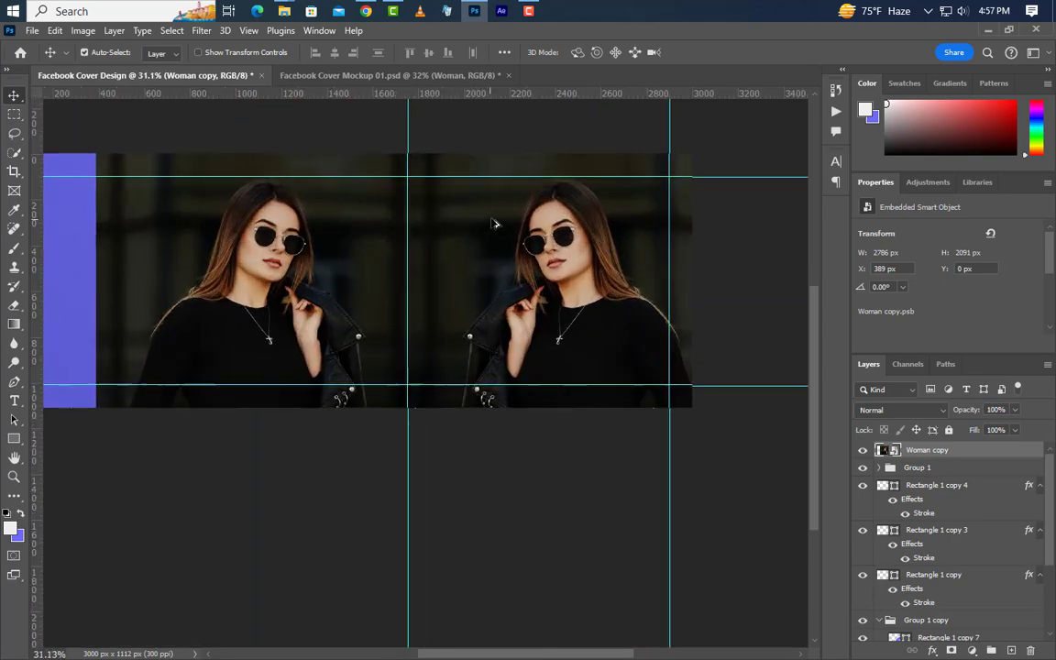
Step: Clip the woman photo to Group 1 and nudge it left and up within the frame
right_click(977, 455)
left_click(880, 401)
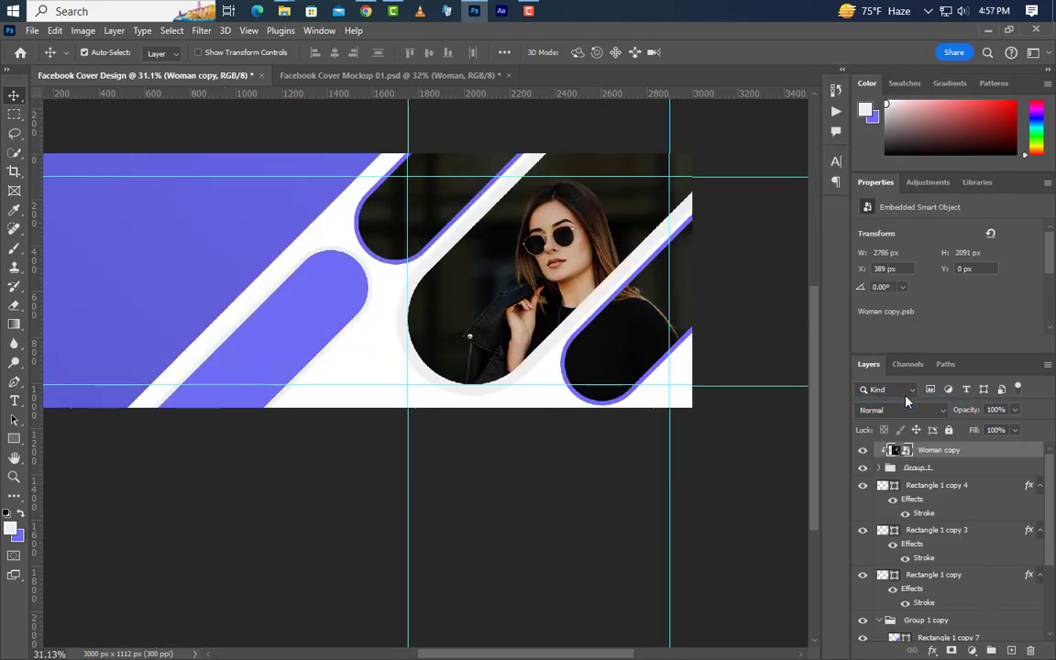
key("ctrl+t")
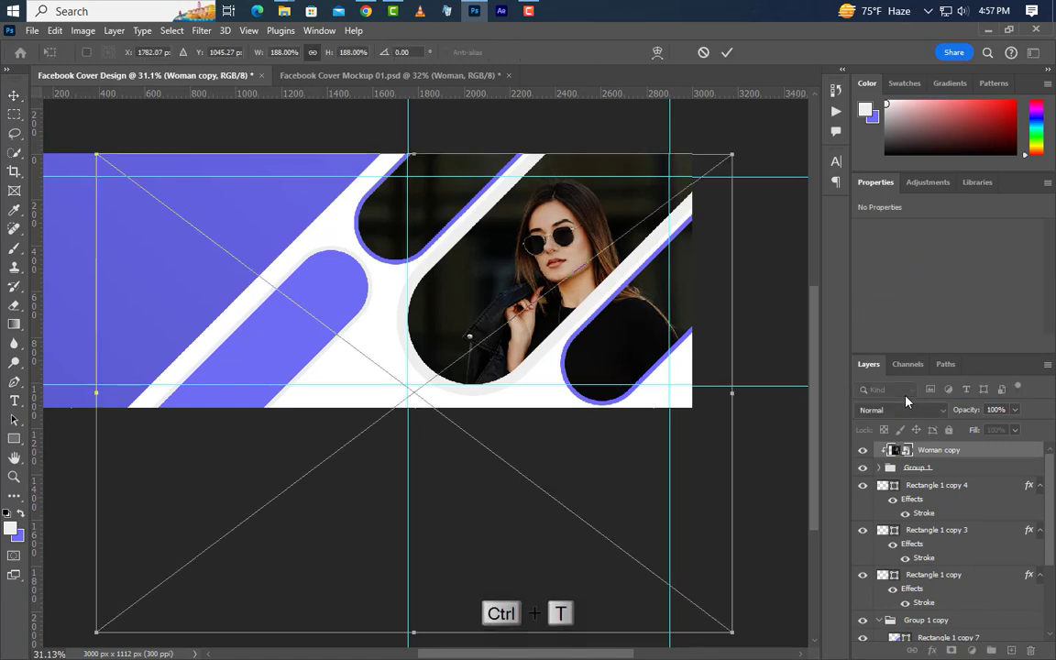
key("Left")
key("Left")
key("Left")
key("Left")
key("Left")
key("Left")
key("Left")
key("Left")
key("Left")
key("Left")
key("Left")
key("Left")
key("Left")
key("Left")
key("Left")
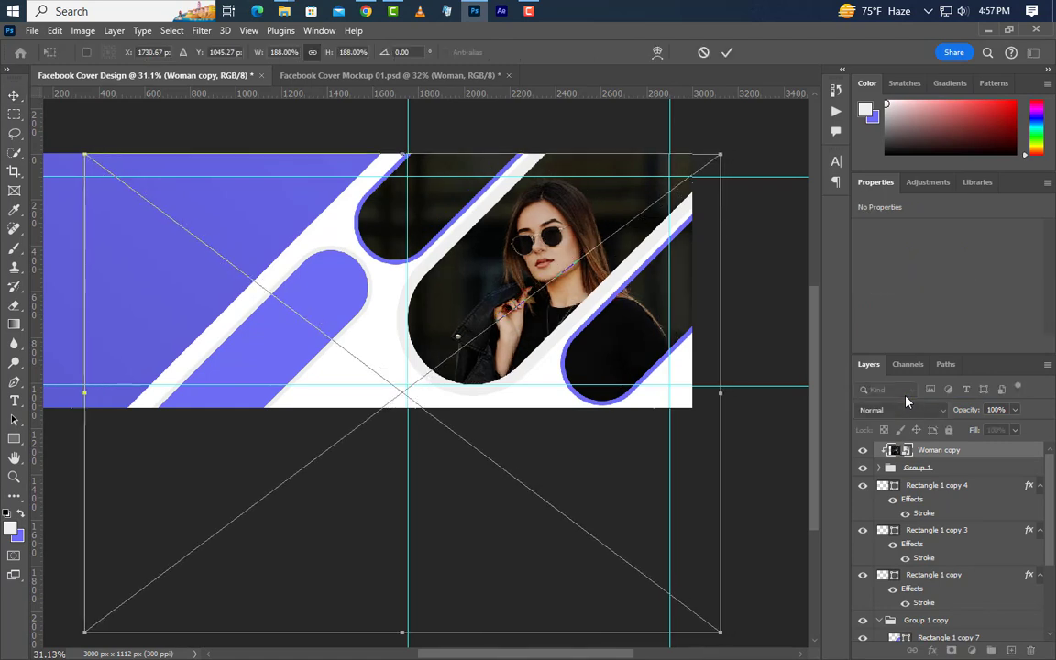
key("Up")
key("Up")
key("Up")
key("Up")
key("Up")
key("Up")
key("Up")
key("Up")
key("Up")
key("Up")
key("Up")
key("Up")
key("Up")
key("Up")
key("Up")
key("Up")
key("Up")
key("Up")
key("Up")
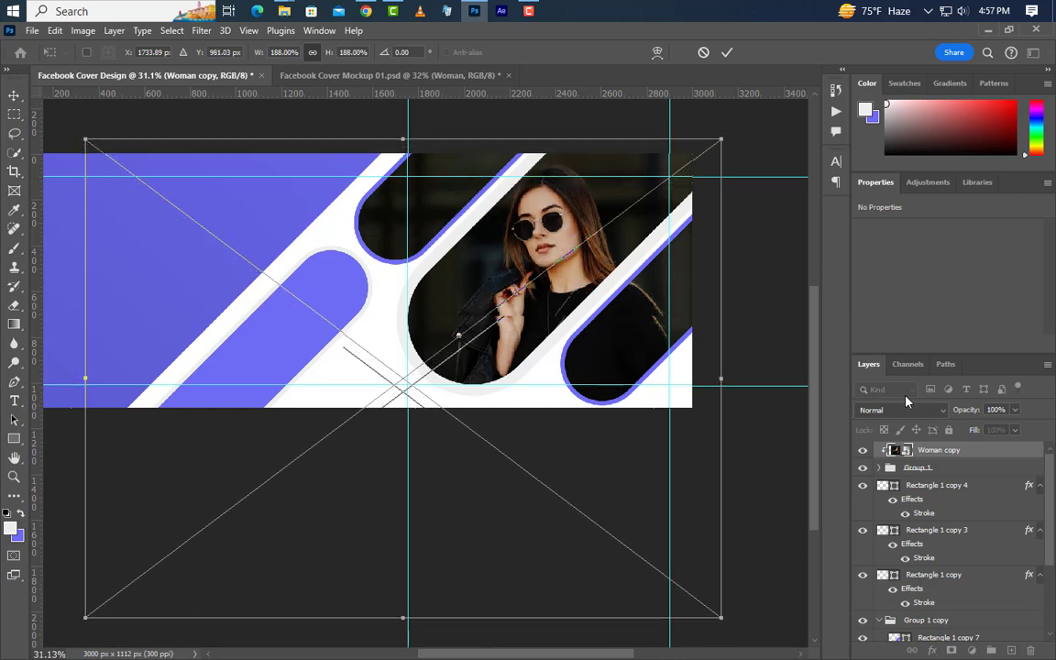
left_click(726, 52)
scroll(989, 596, "down", 5)
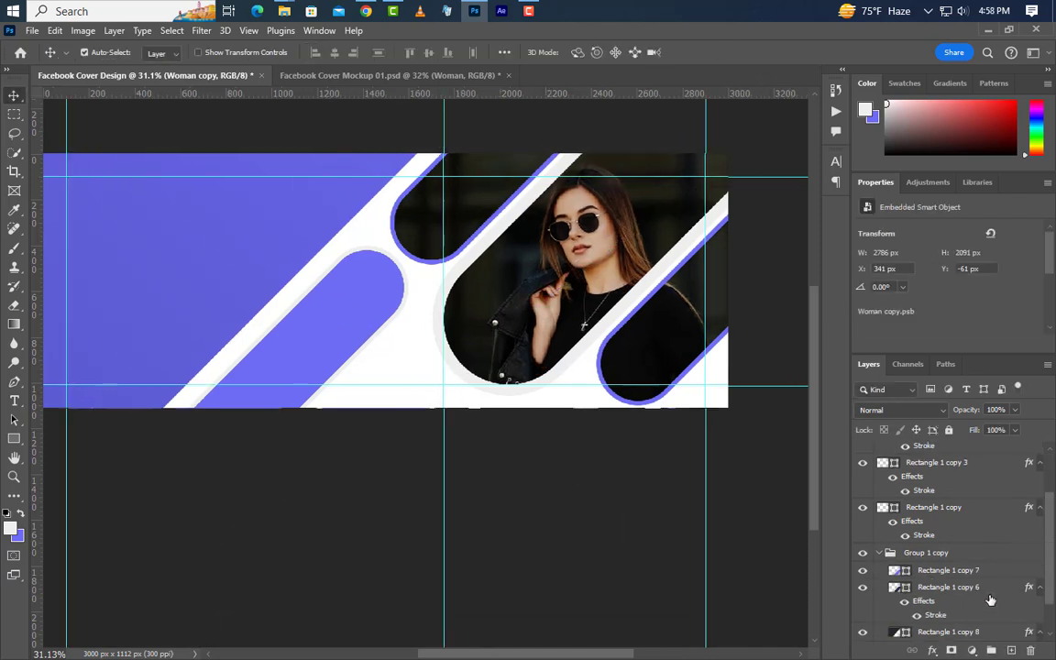
Step: Add a Solid Color fill layer above Background in dark blue-grey #252531
left_click(987, 633)
left_click(969, 650)
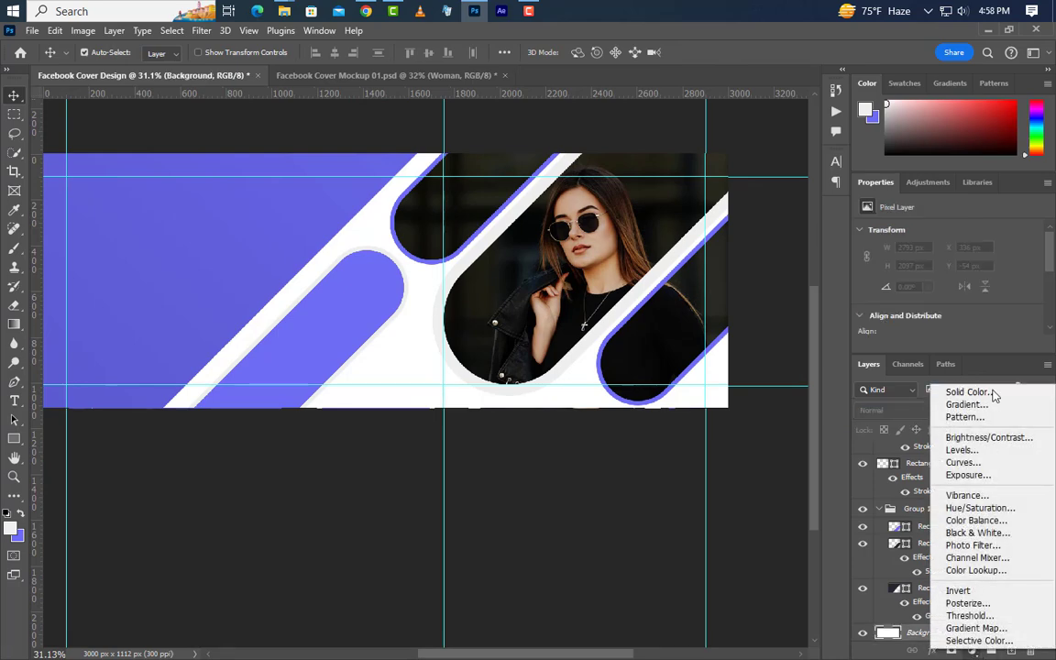
left_click(995, 394)
left_click(453, 542)
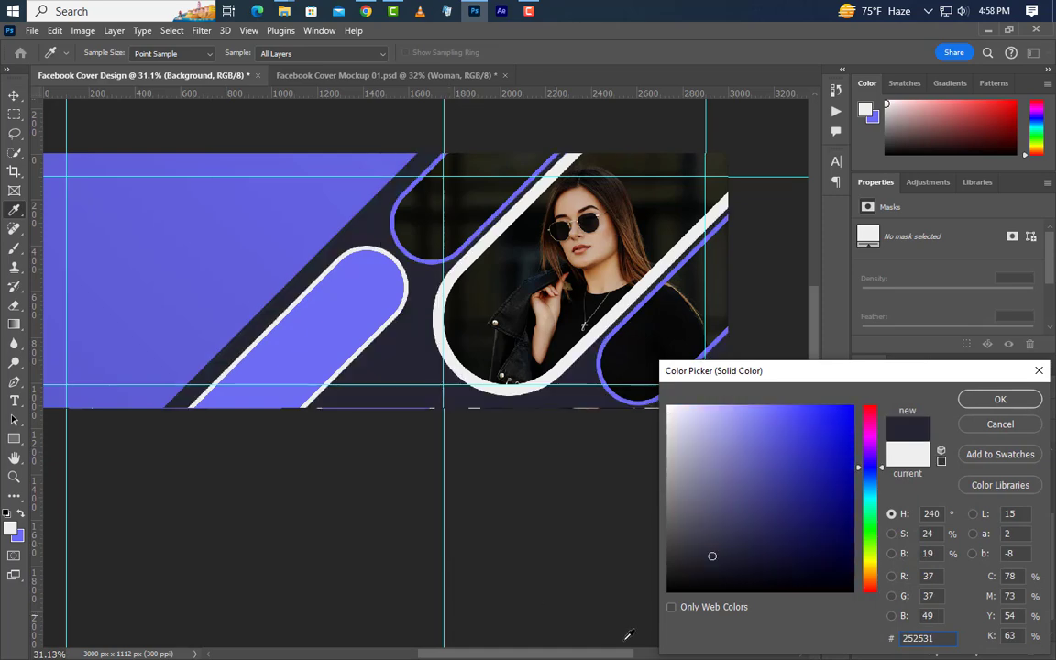
double_click(938, 639)
left_click(978, 404)
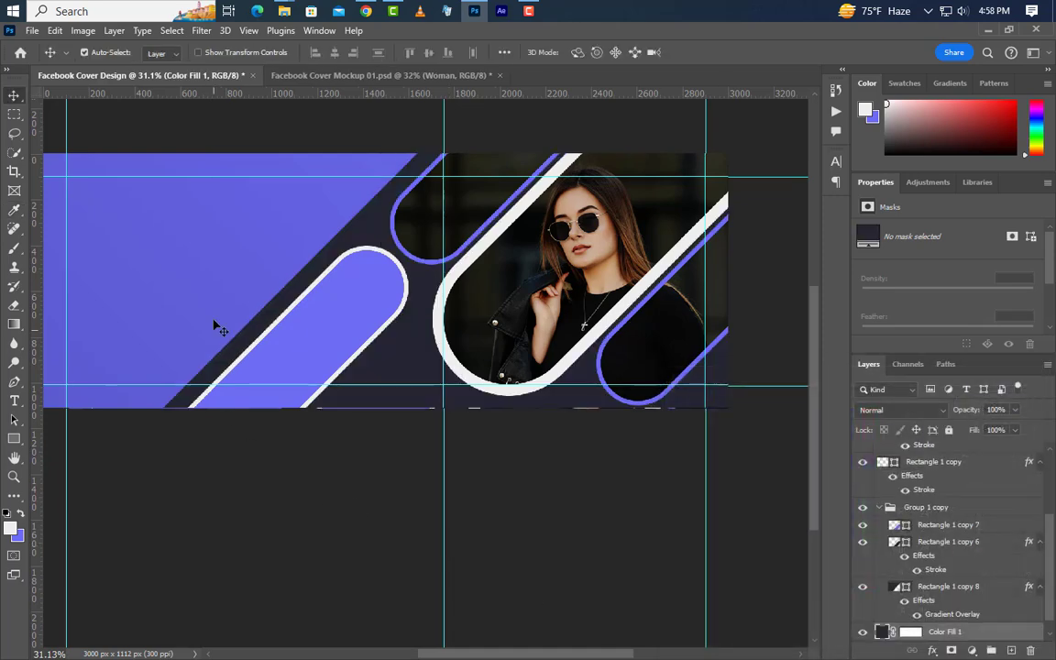
Step: Duplicate the Rectangle 1 copy 7 pill shape as Rectangle 1 copy 9
scroll(217, 312, "up", 3)
scroll(63, 354, "up", 2)
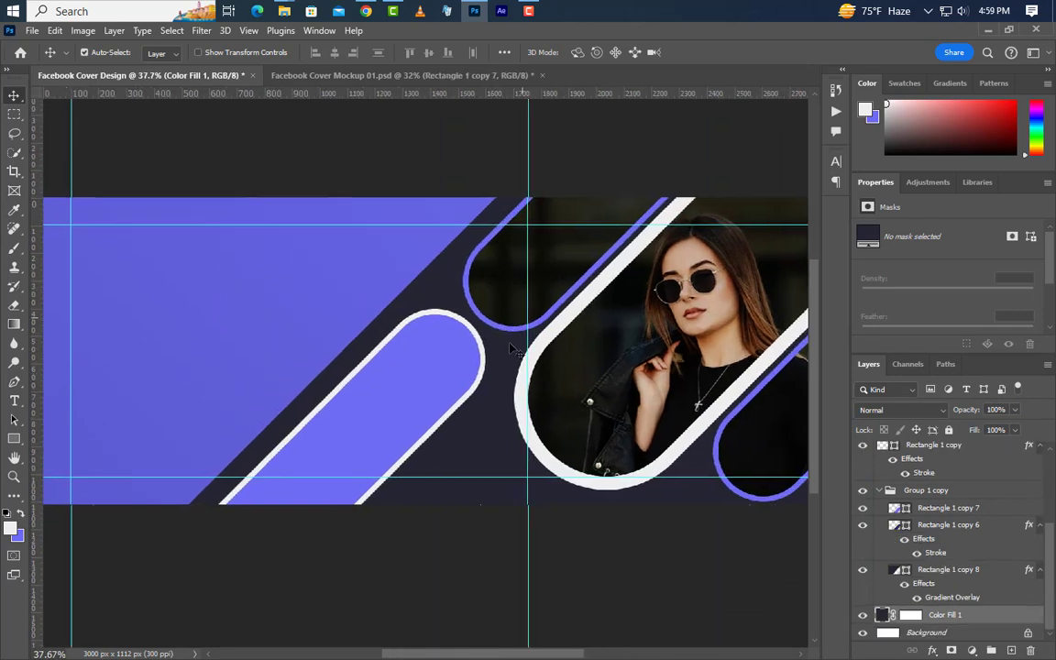
left_click(424, 389)
key("ctrl+j")
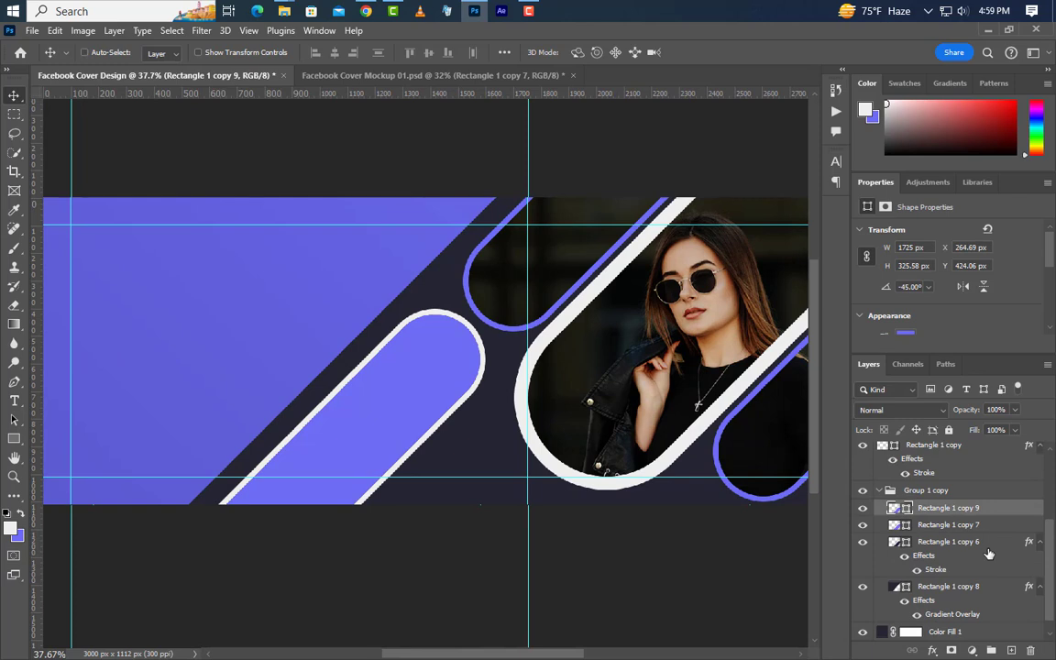
Step: Move the duplicated pill shape into the panel's bottom-left corner
key("ctrl+t")
left_click_drag(409, 415, 139, 461)
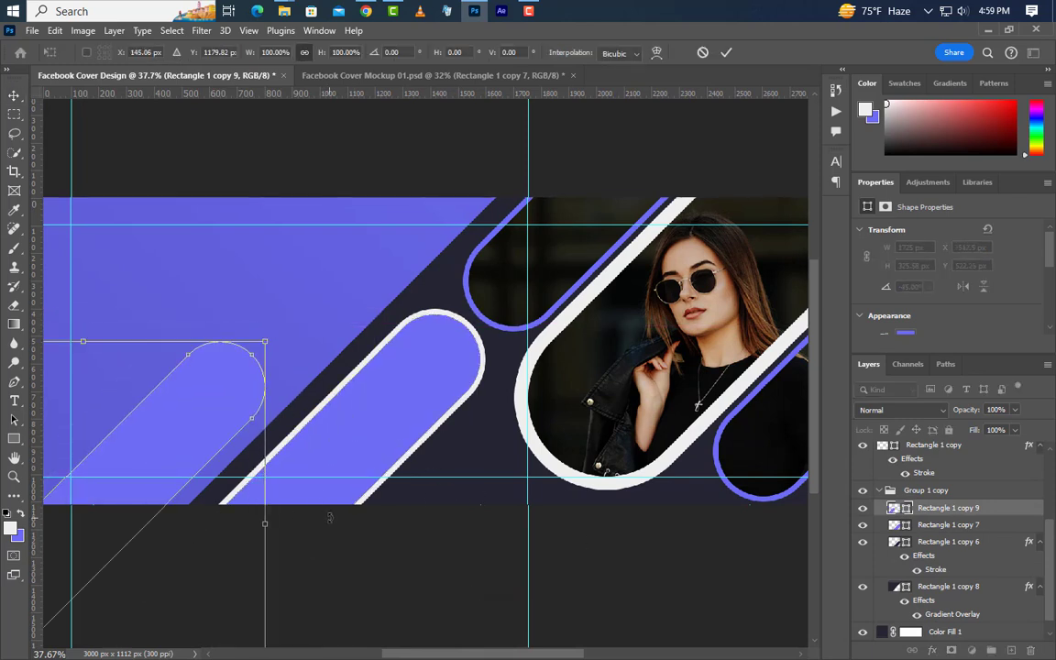
left_click_drag(211, 406, 161, 459)
key("Left")
key("Left")
key("Left")
key("Left")
key("Left")
key("Left")
key("Left")
key("Left")
key("Left")
key("Left")
key("Left")
key("Left")
key("Left")
key("Left")
key("Left")
key("Left")
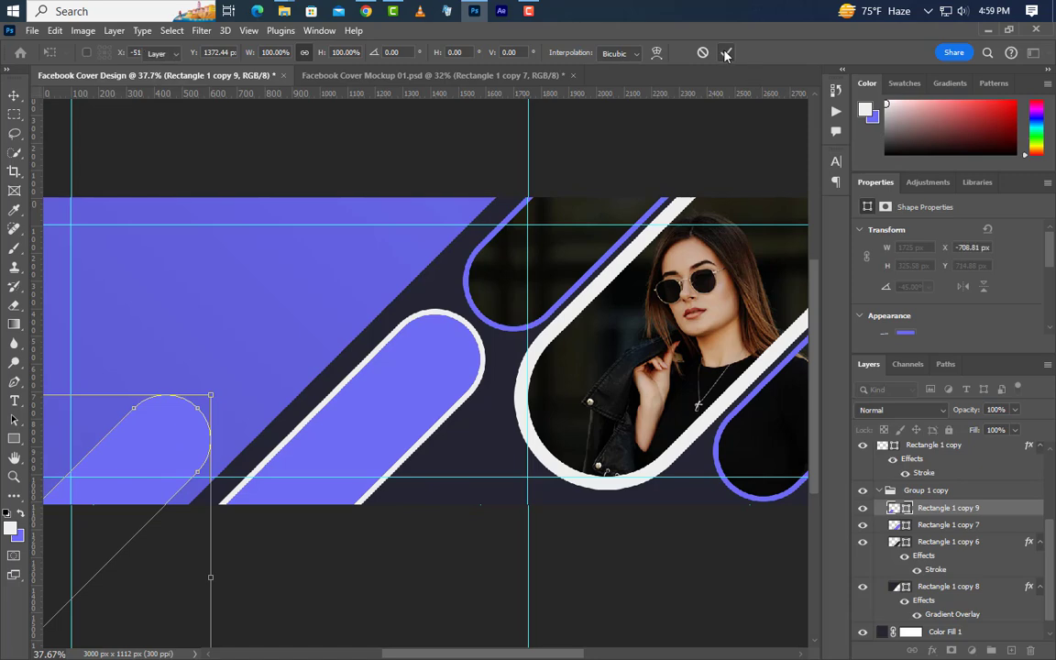
left_click(725, 53)
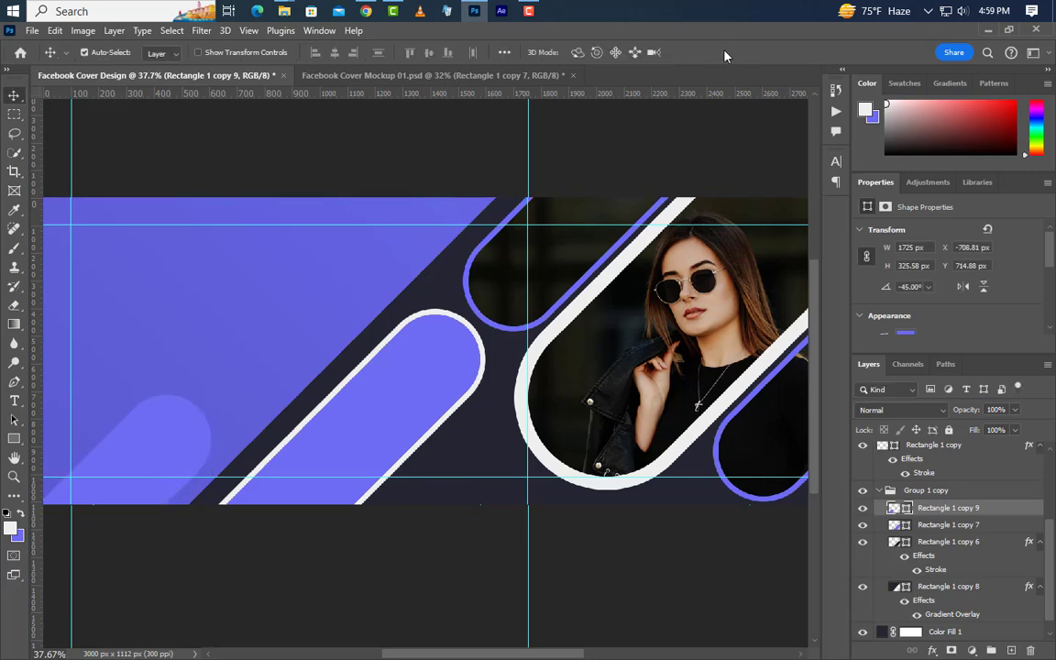
Step: Give Rectangle 1 copy 9 a 15 px white stroke, move it to the top, and set 15% opacity
double_click(1019, 512)
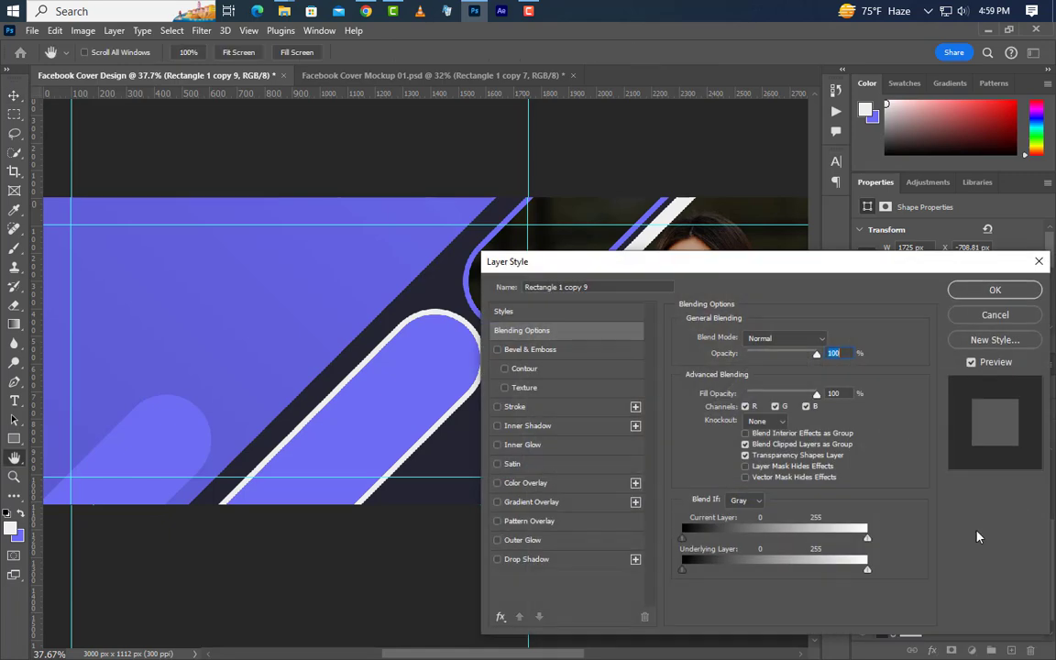
left_click(547, 409)
left_click(830, 337)
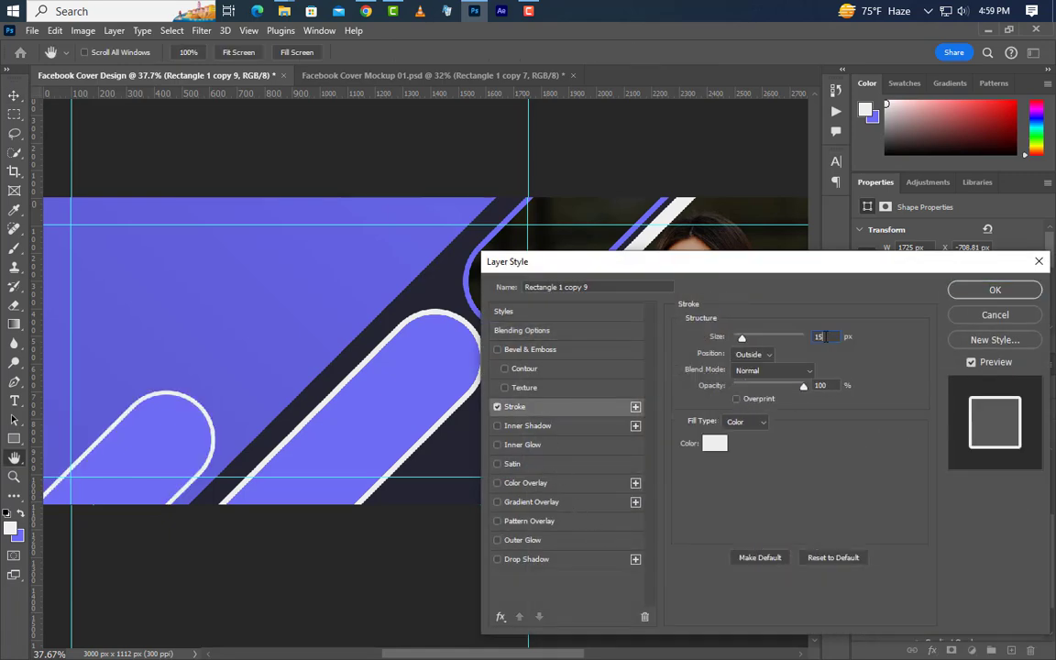
left_click(994, 289)
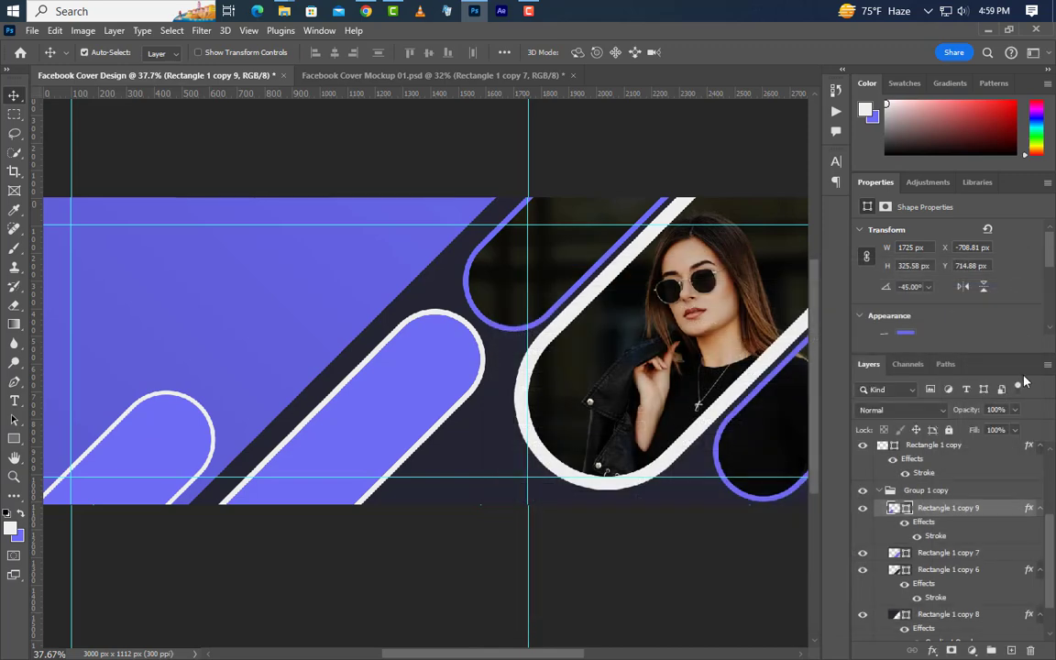
left_click_drag(991, 468, 959, 443)
left_click(996, 410)
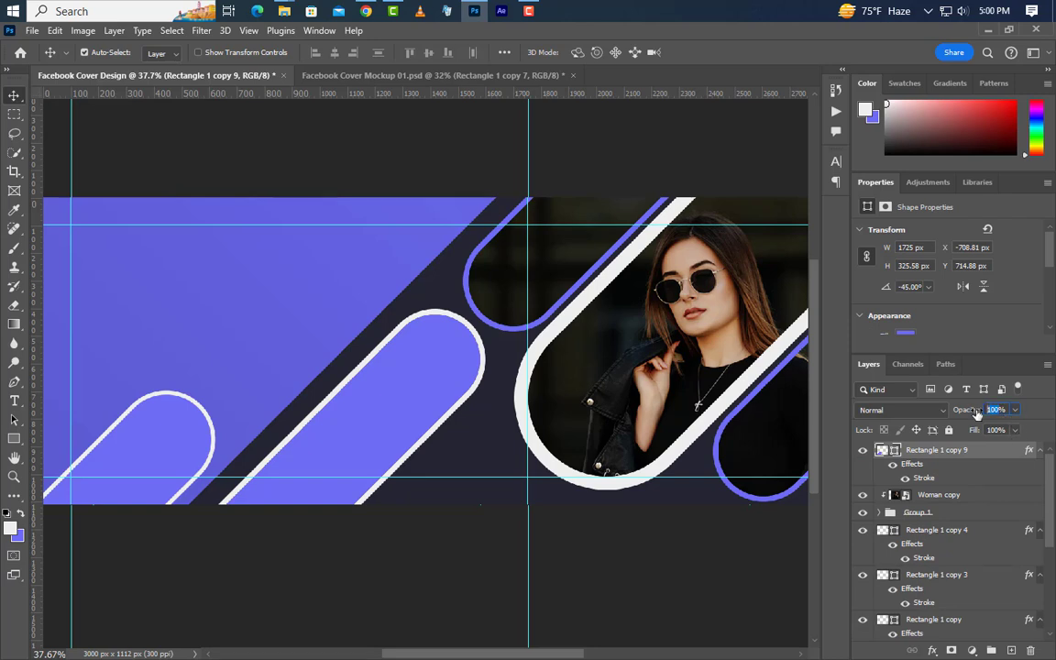
type("15")
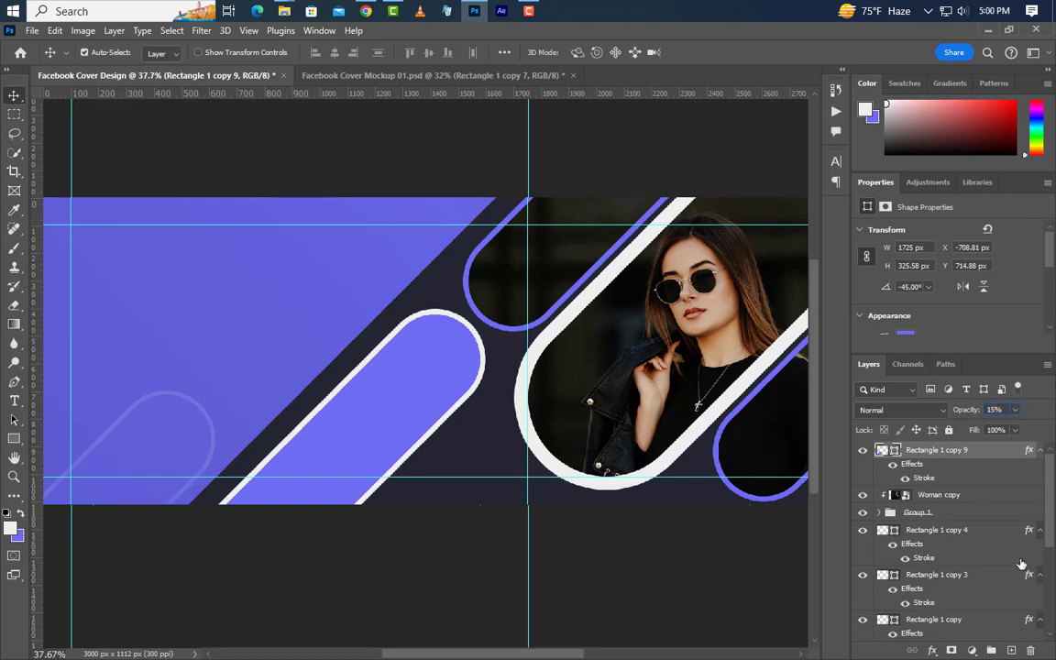
Step: Duplicate the faded pill outline and move the copy to the panel's upper left
left_click_drag(1005, 451, 1012, 649)
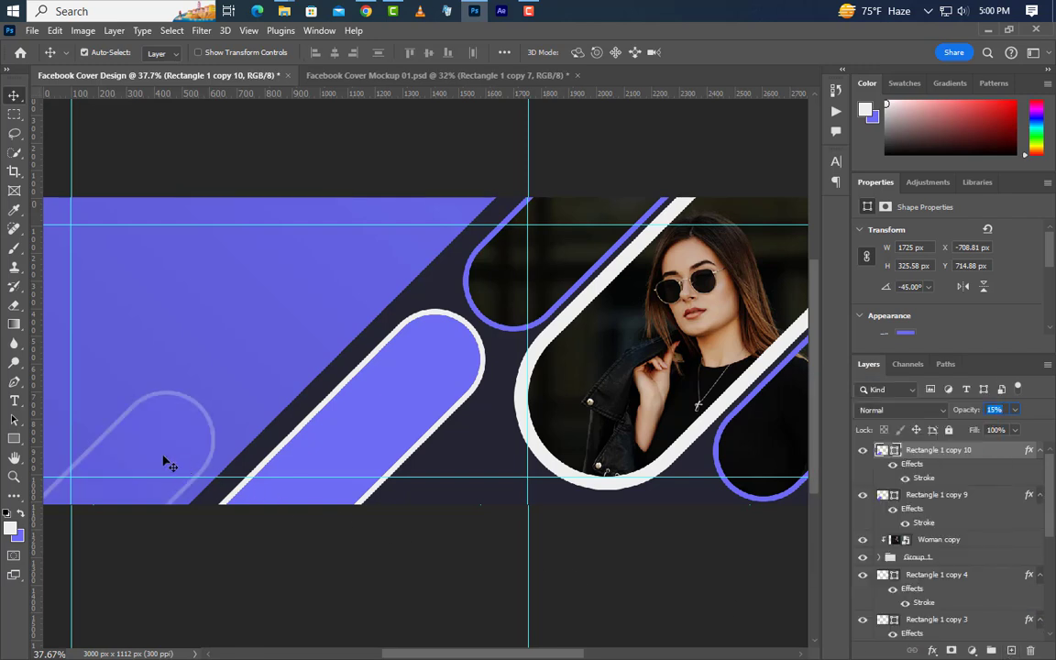
left_click_drag(164, 463, 229, 152)
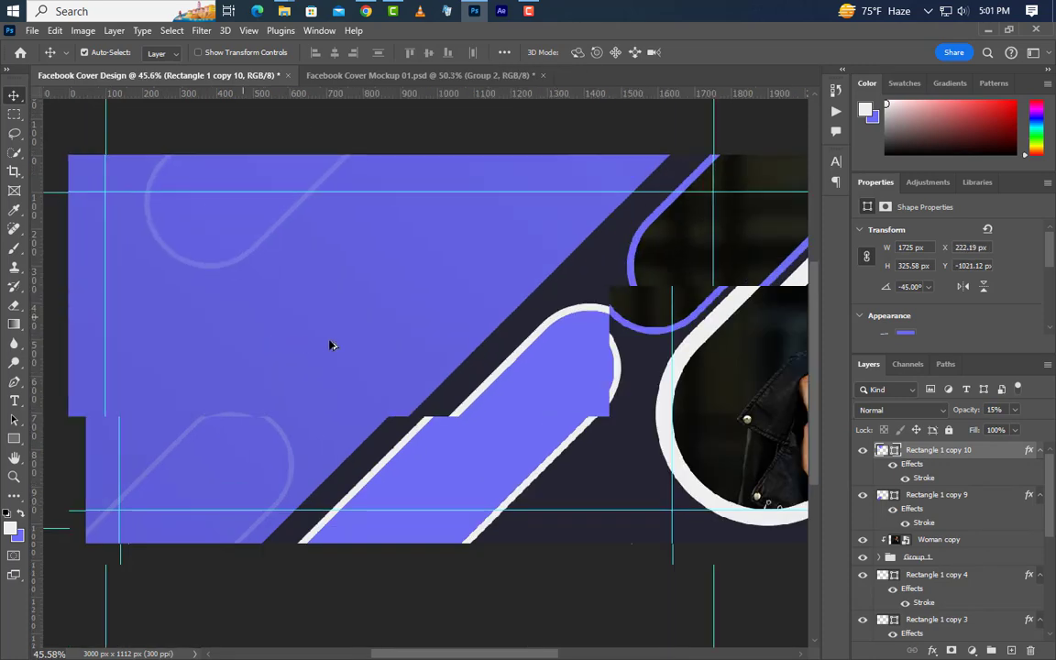
scroll(332, 344, "up", 2)
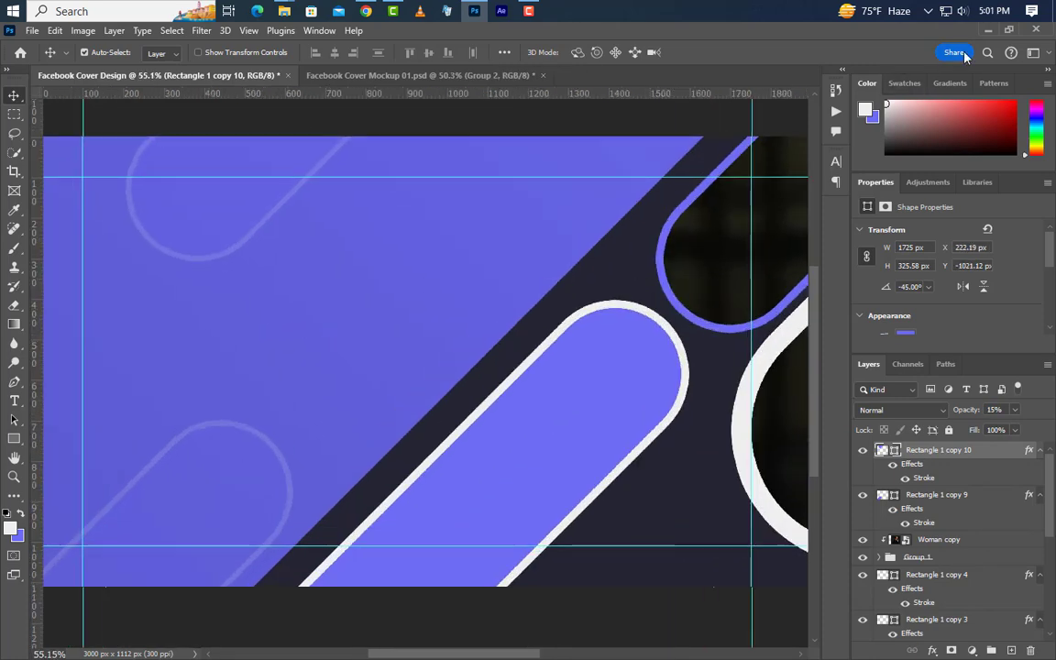
Step: Drag Logo.png onto the cover and position it in the top-left corner at 100, 100 px
left_click(982, 29)
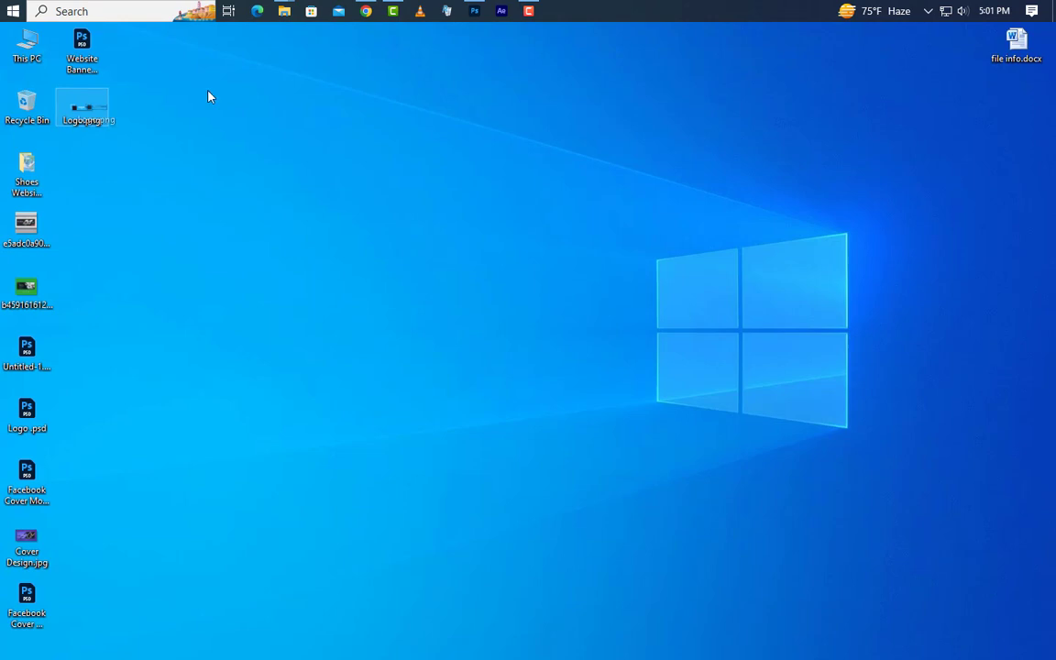
left_click(474, 11)
left_click_drag(450, 73, 229, 302)
left_click_drag(341, 340, 138, 216)
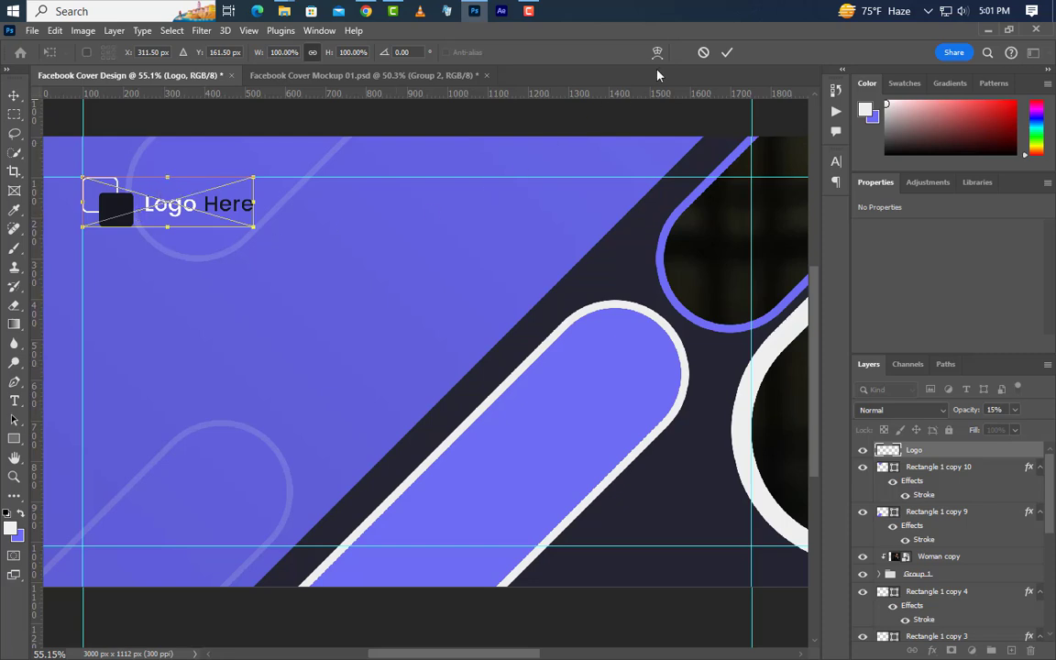
left_click(726, 53)
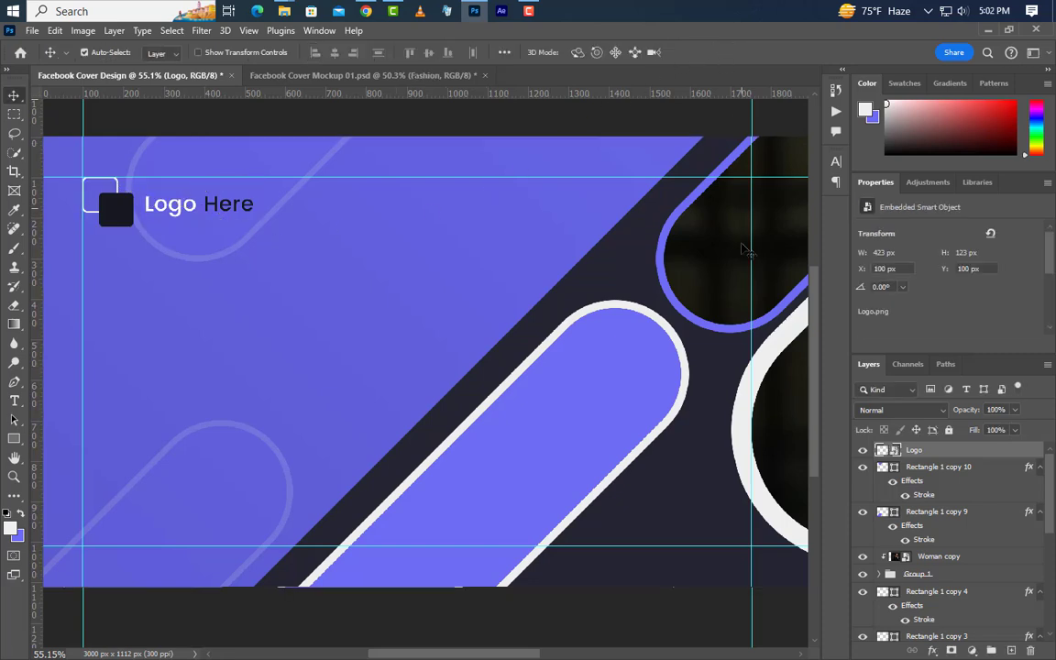
Step: Type FASHION as a new text layer below the logo
left_click(12, 402)
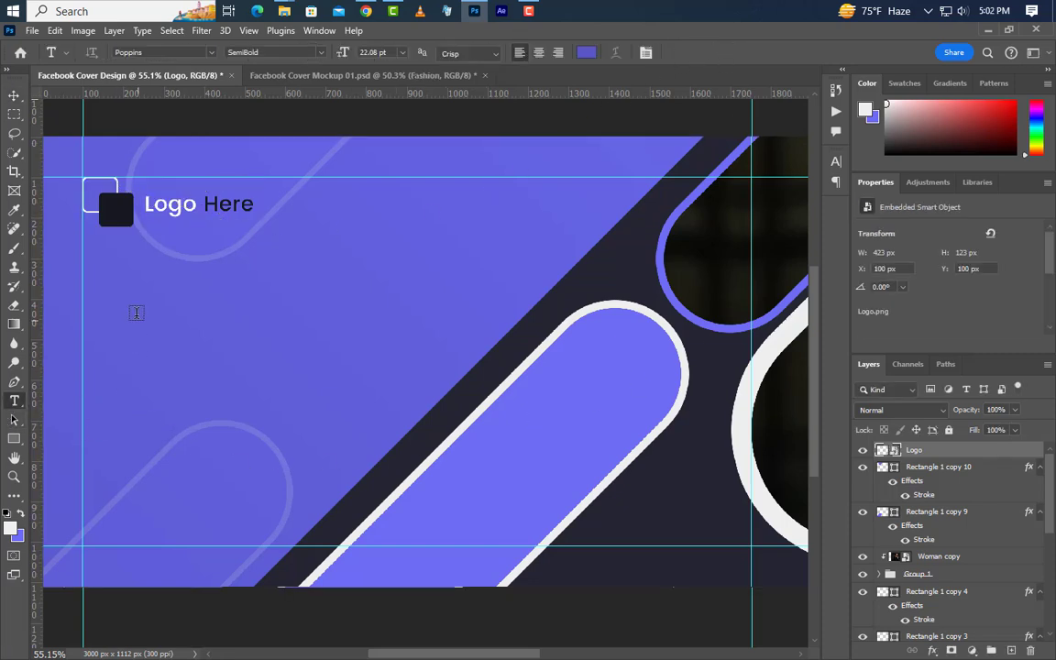
left_click(106, 276)
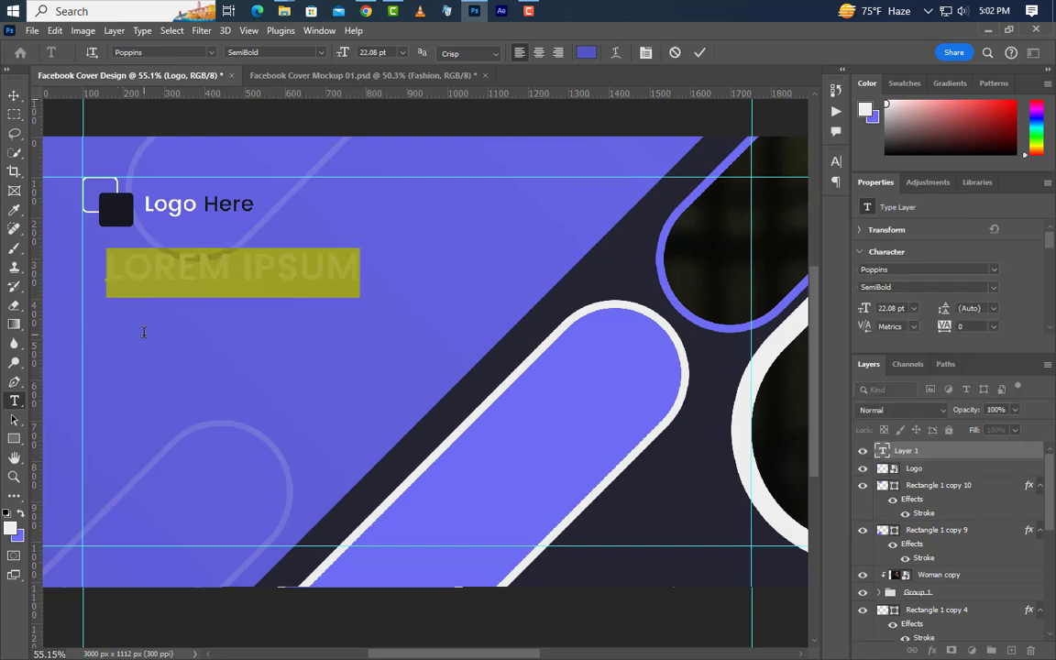
type("FASHION")
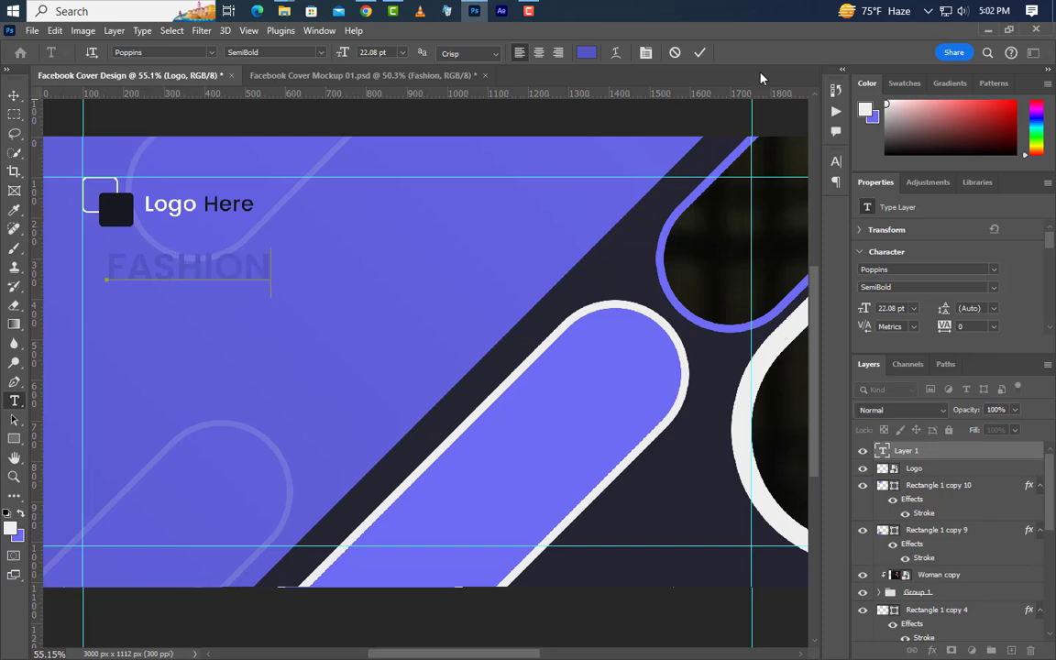
left_click(700, 52)
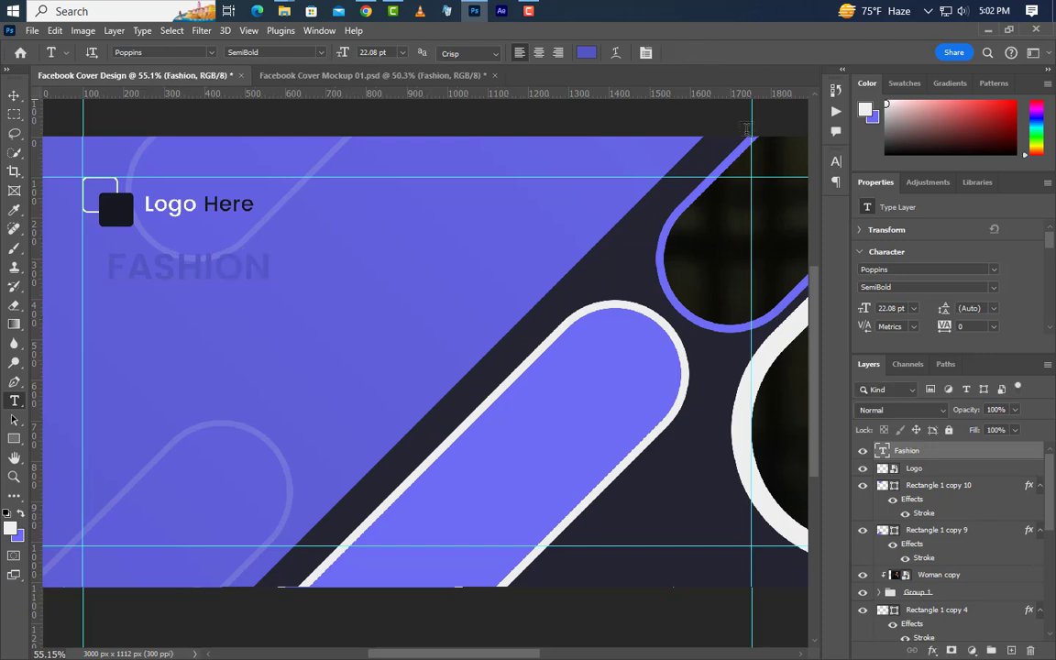
Step: Set FASHION to colour #5655c6 at 55.45 pt in Poppins SemiBold
left_click(834, 163)
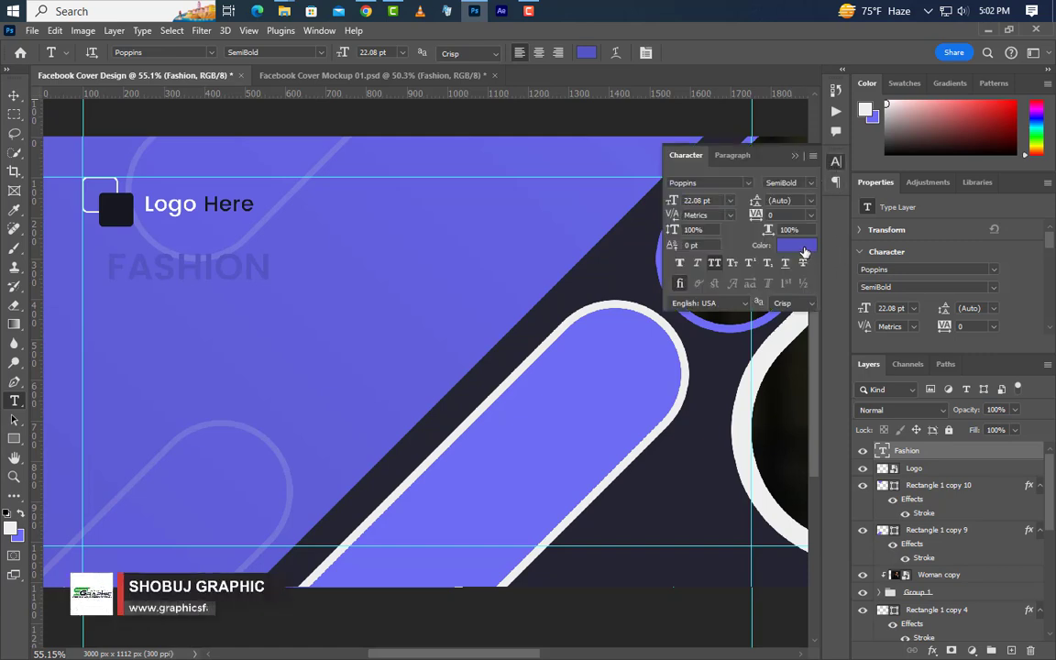
left_click(795, 246)
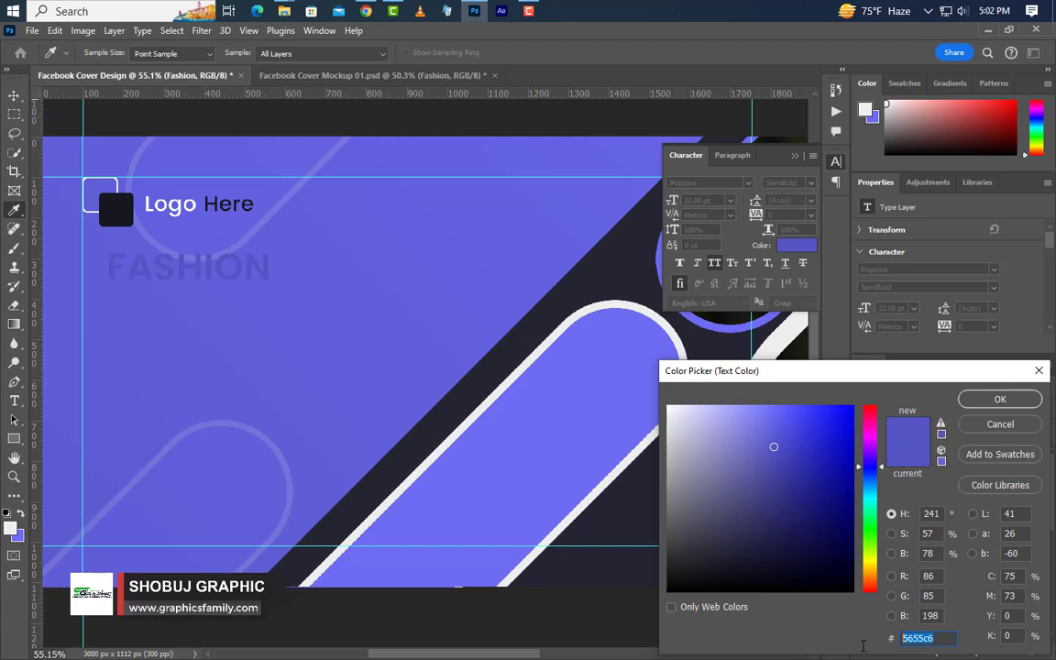
left_click(1000, 399)
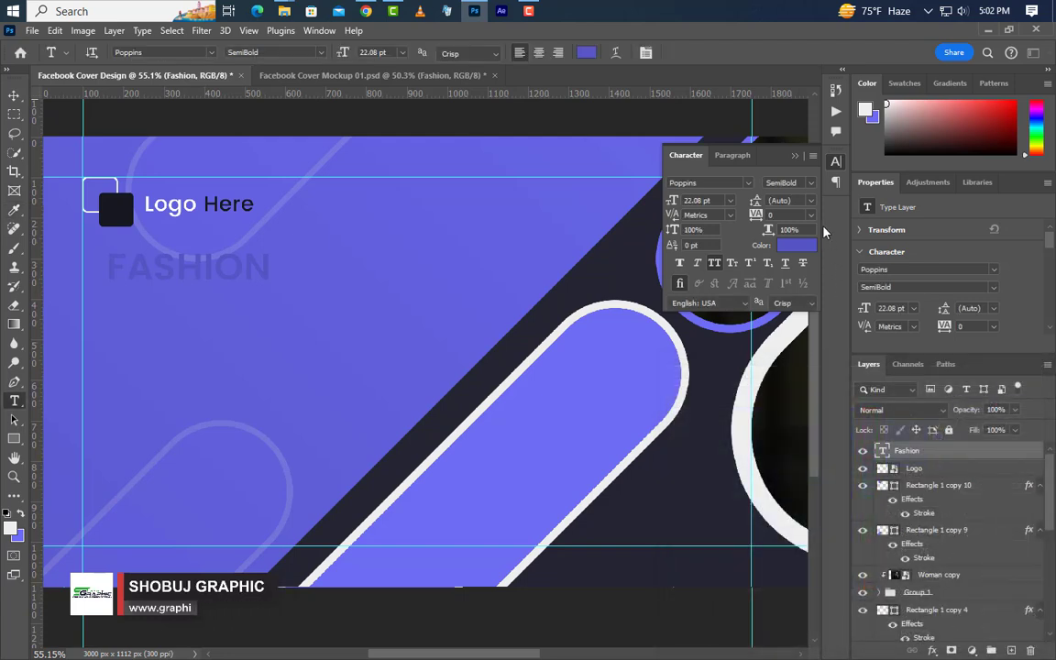
left_click(794, 157)
left_click(896, 309)
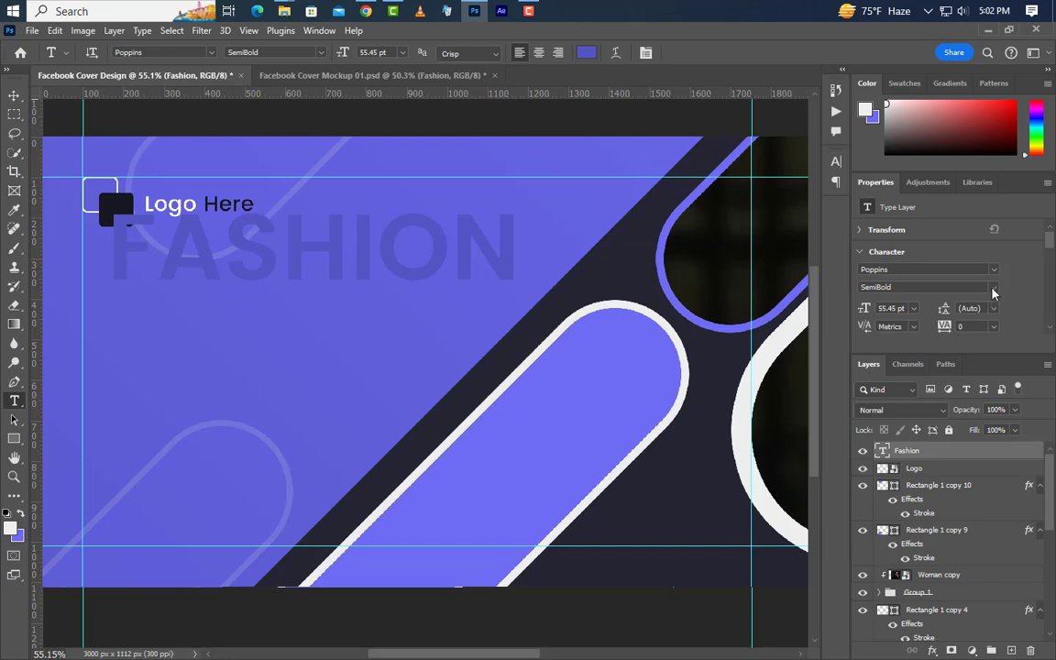
left_click(990, 289)
left_click(885, 287)
left_click_drag(859, 269, 914, 275)
Step: Add a 7 px white outside stroke to the FASHION text
double_click(979, 455)
left_click(563, 412)
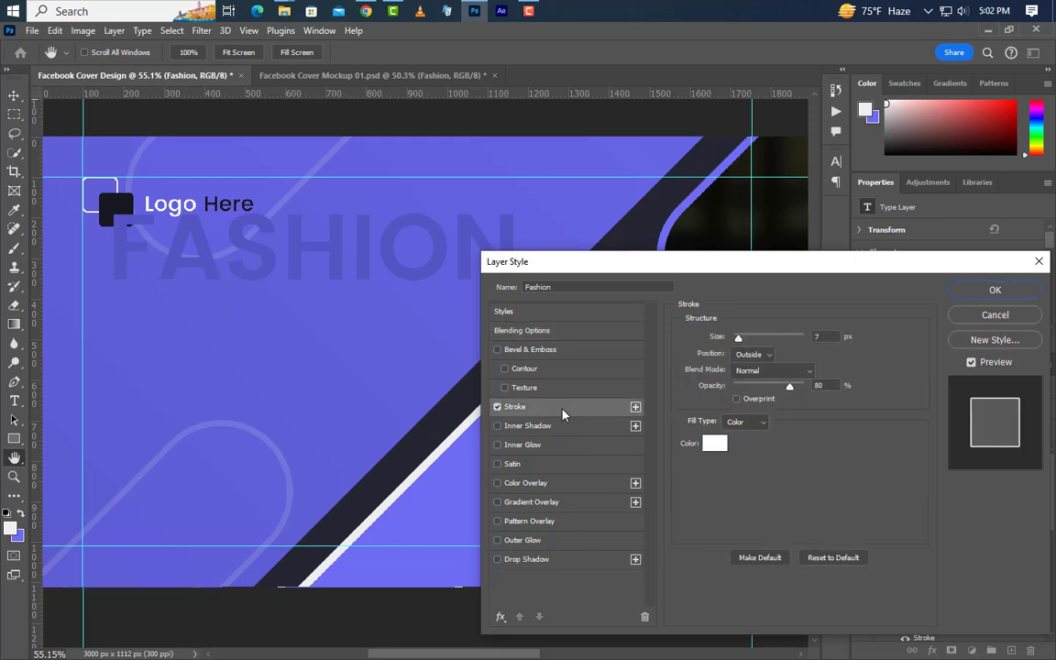
left_click(748, 355)
left_click(744, 368)
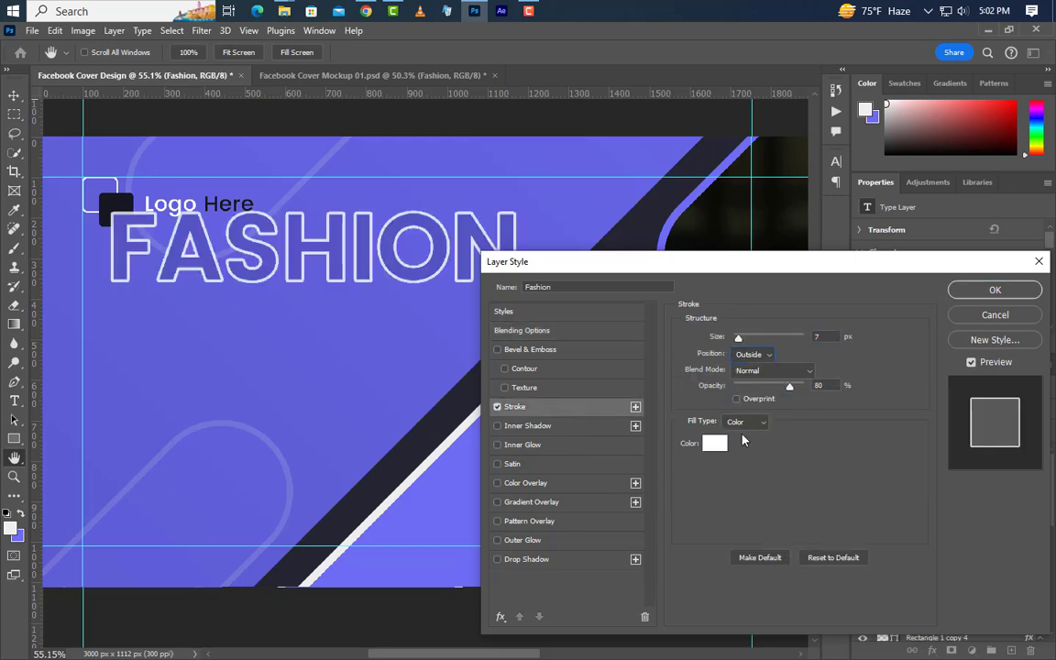
left_click(715, 444)
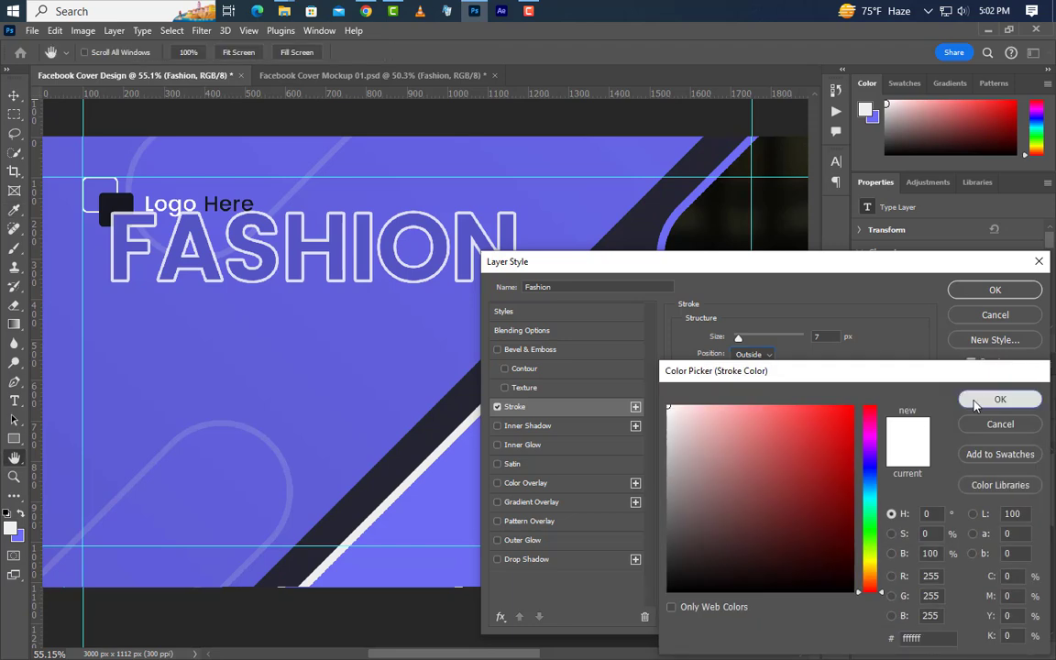
left_click(986, 401)
Step: Add a 35% drop shadow, apply the effects, and move FASHION slightly lower
left_click(589, 565)
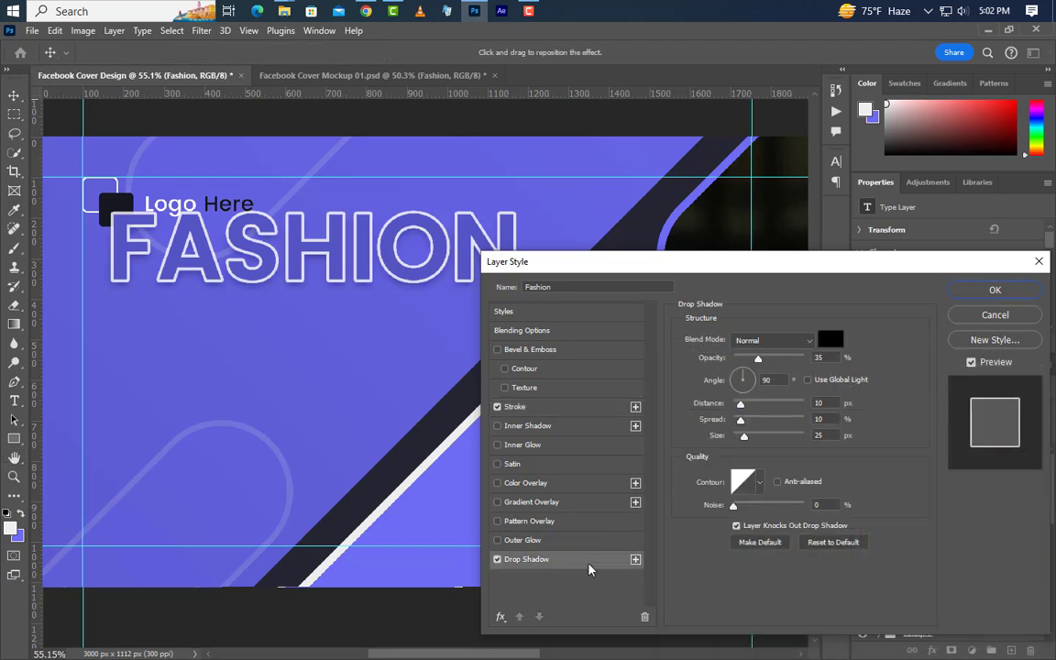
left_click(766, 379)
left_click(815, 419)
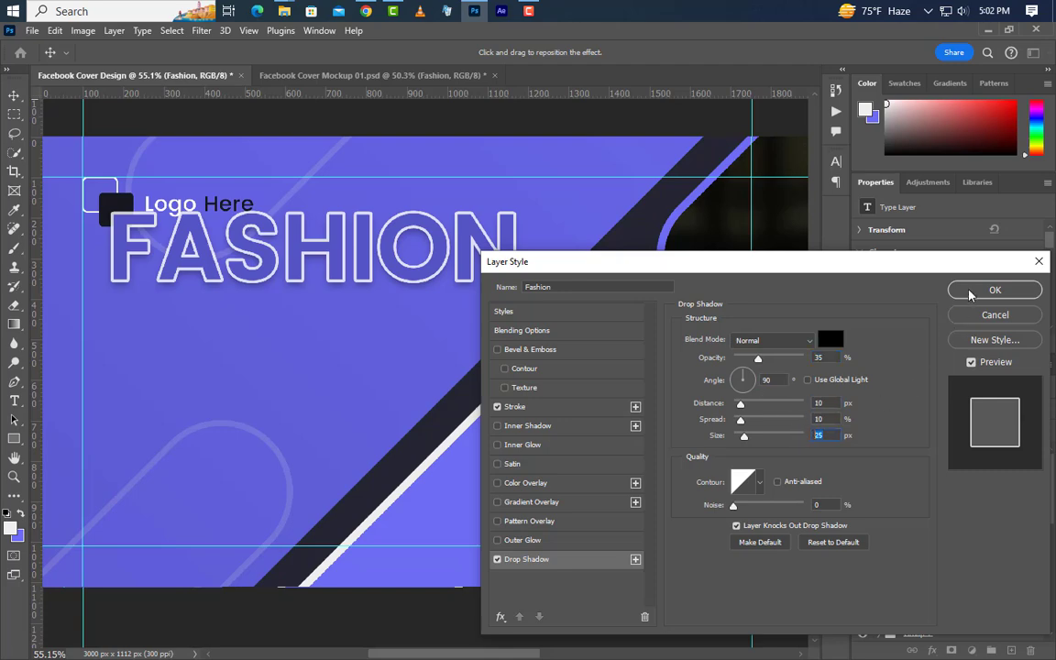
left_click(994, 289)
left_click(14, 95)
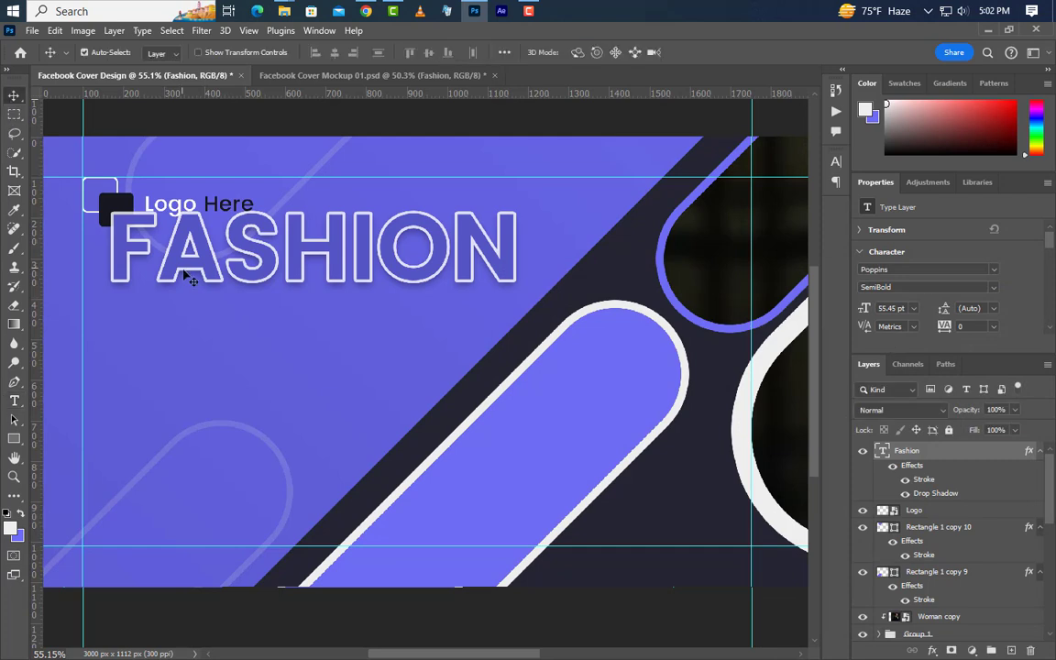
left_click_drag(209, 262, 200, 323)
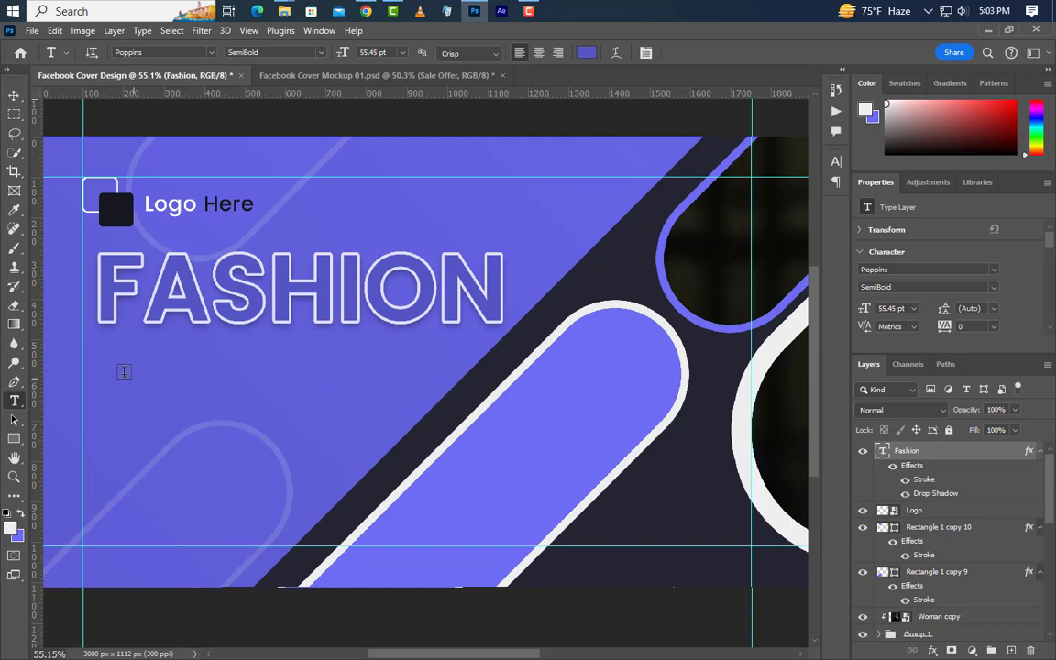
Step: Type SALE OFFER below FASHION in white (#ffffff)
left_click(102, 395)
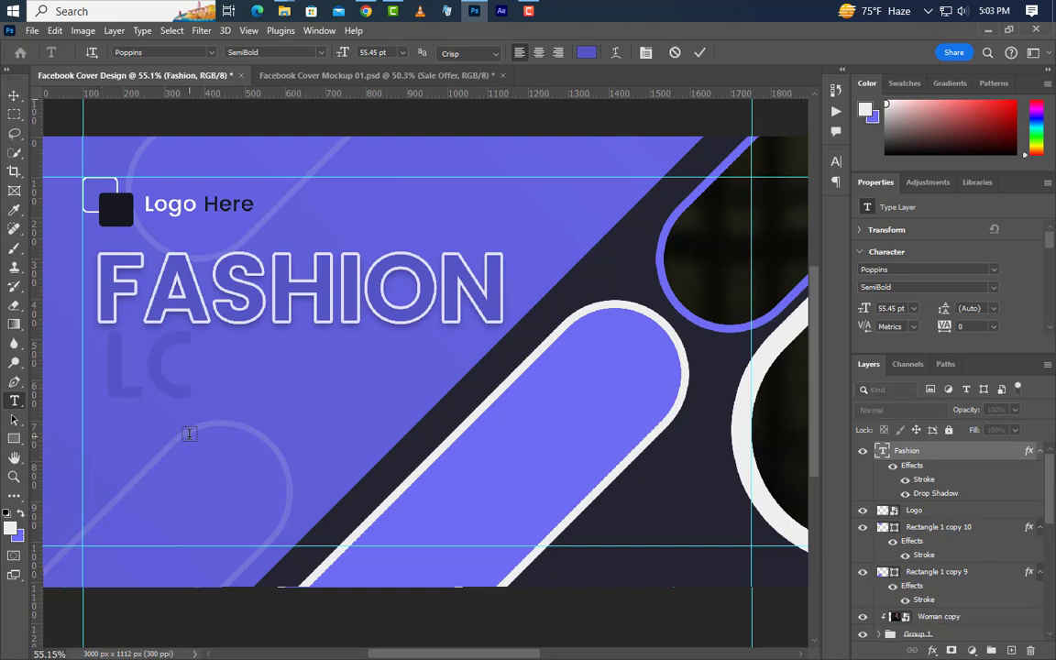
type("SA")
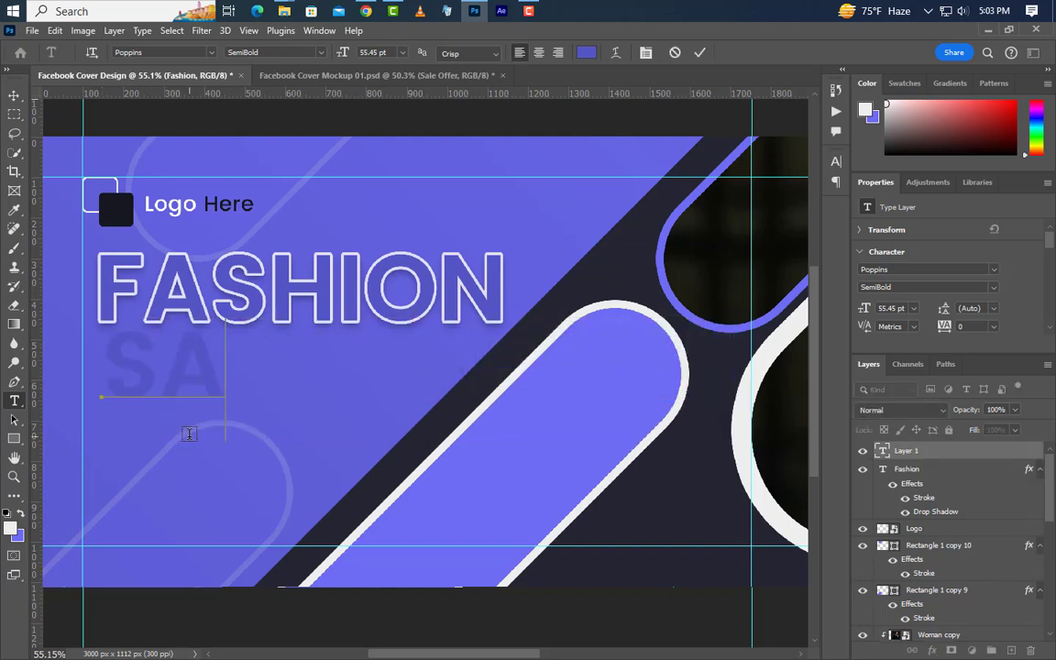
type("LE OFFER")
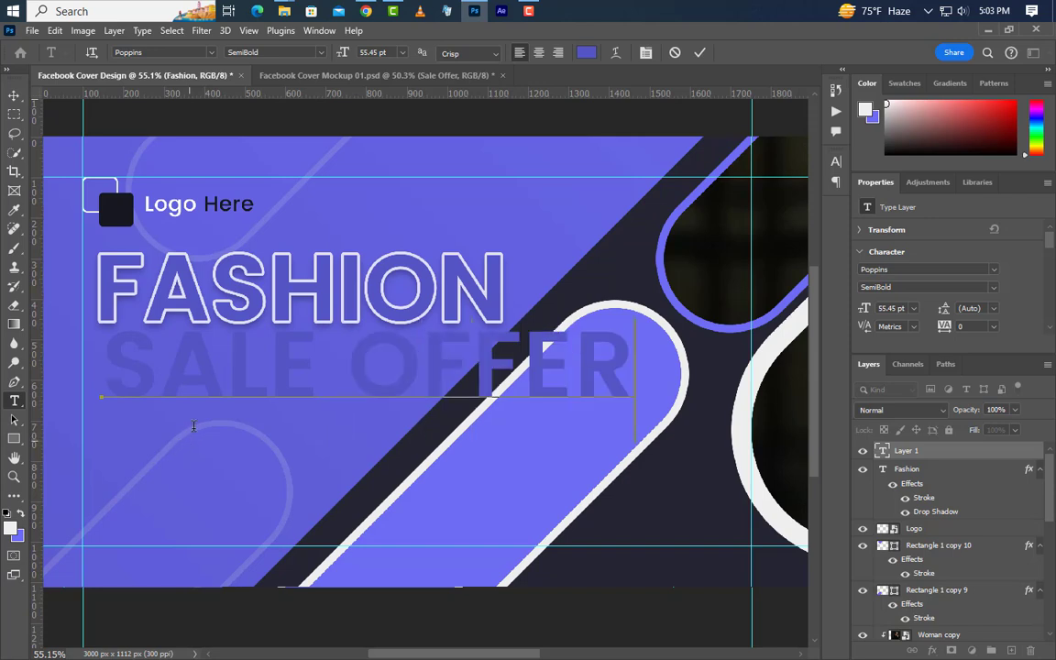
left_click(698, 54)
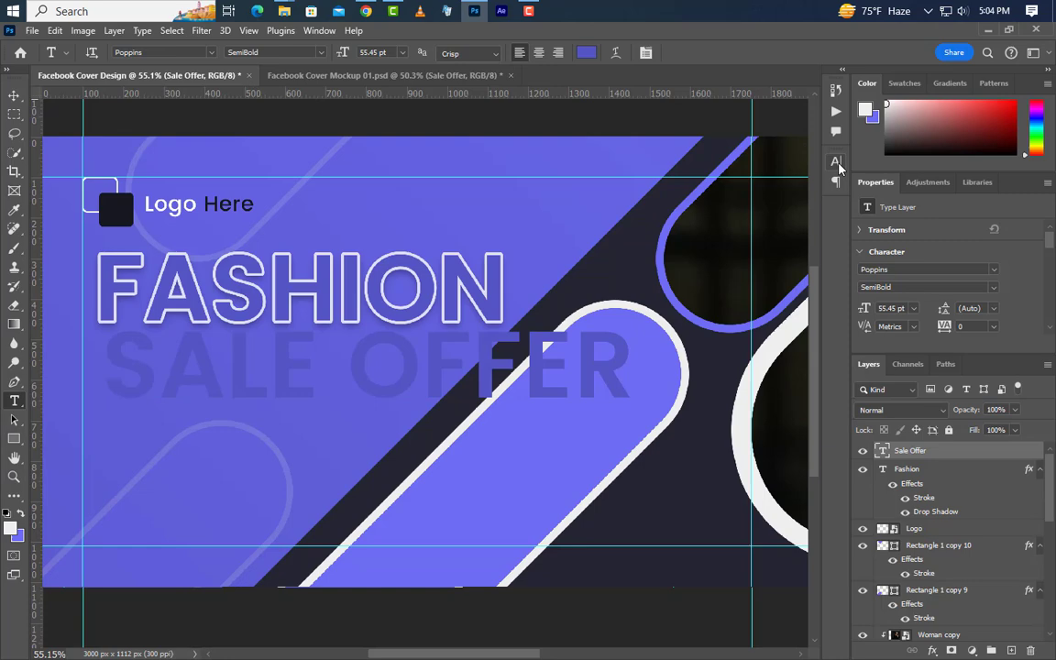
left_click(835, 161)
left_click(796, 246)
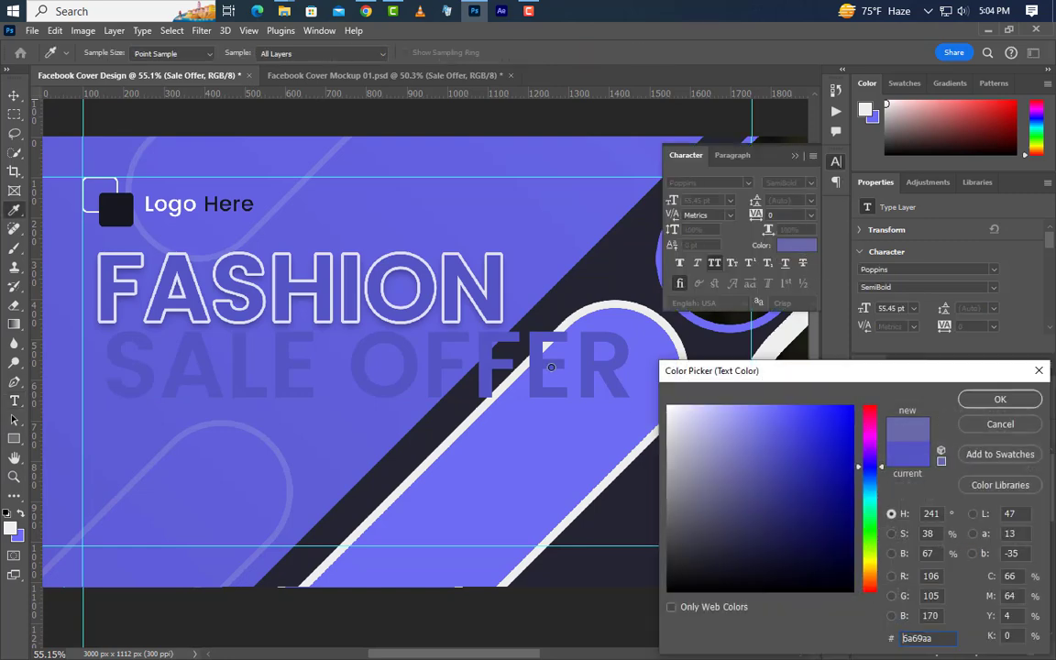
type("ffffff")
left_click(1000, 401)
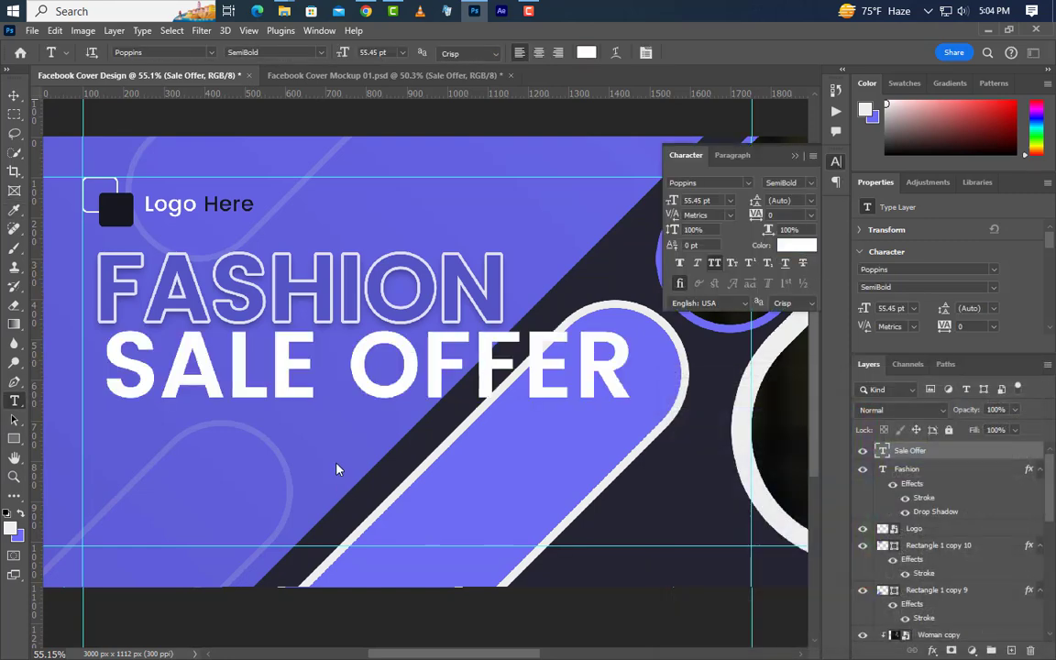
Step: Colour the word SALE dark navy #17171f
left_click_drag(320, 371, 102, 391)
left_click(794, 245)
type("17171f")
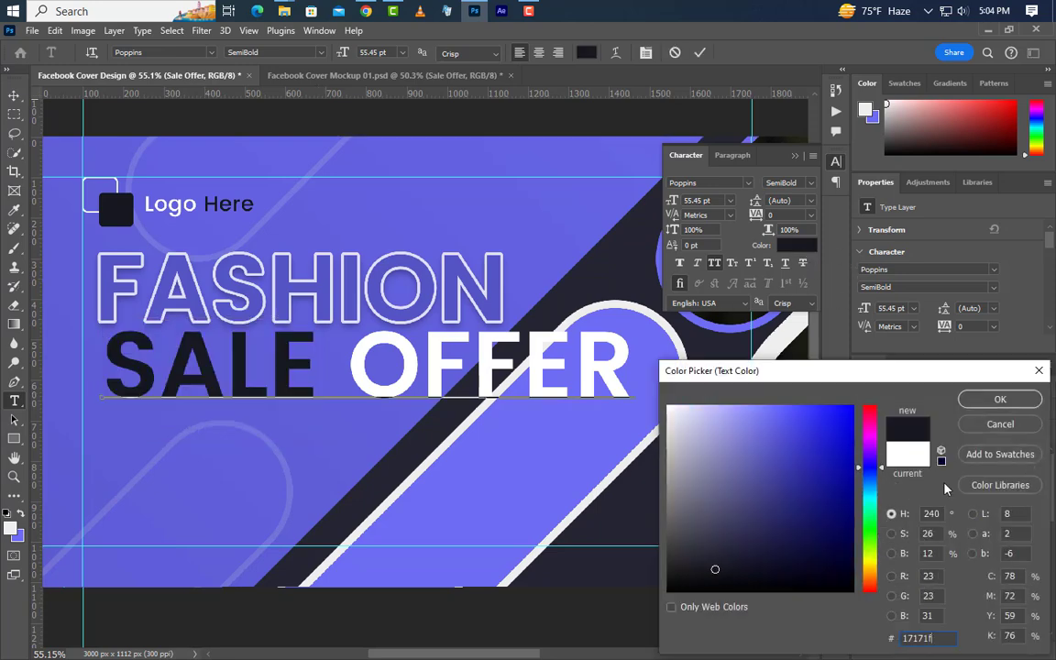
left_click(1000, 399)
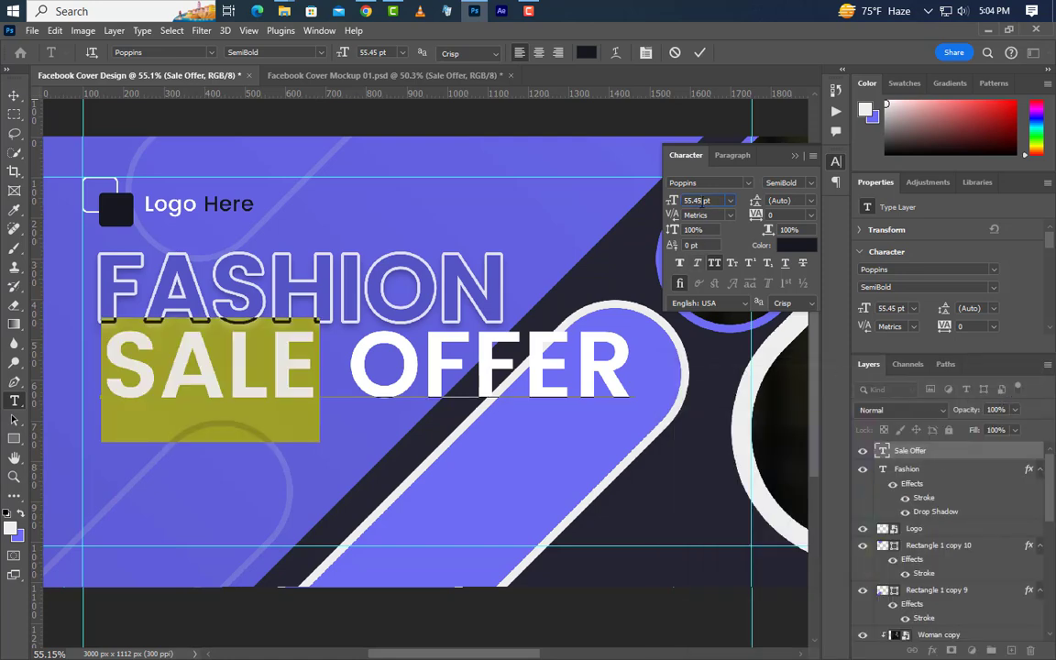
left_click(701, 53)
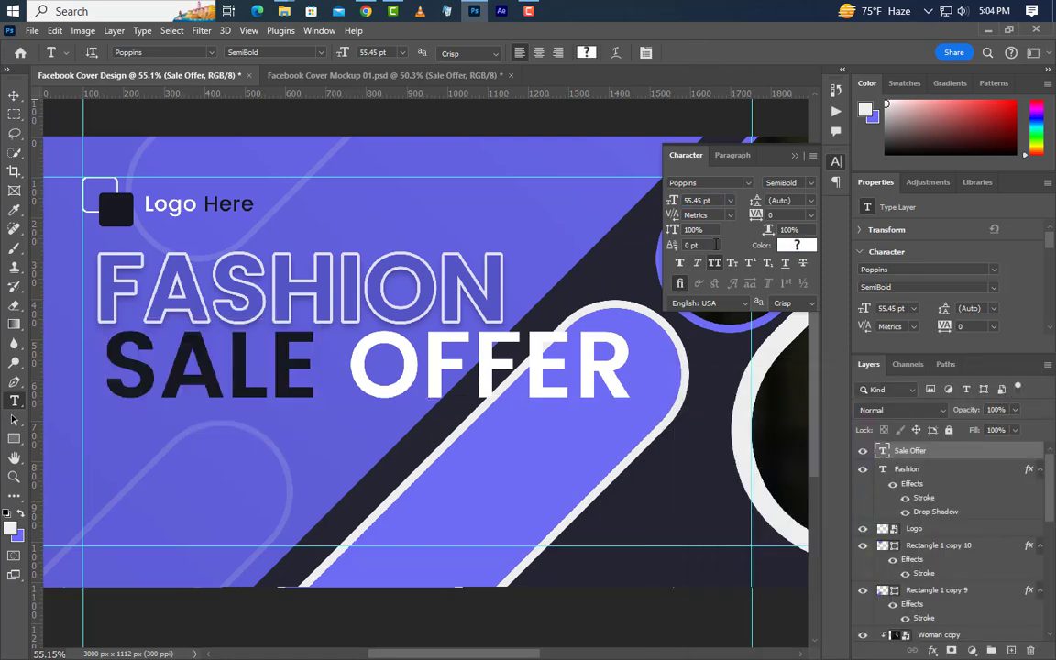
Step: Set the SALE OFFER headline to 51.2 pt and shift it slightly left
left_click(697, 200)
type("51.20")
key("Return")
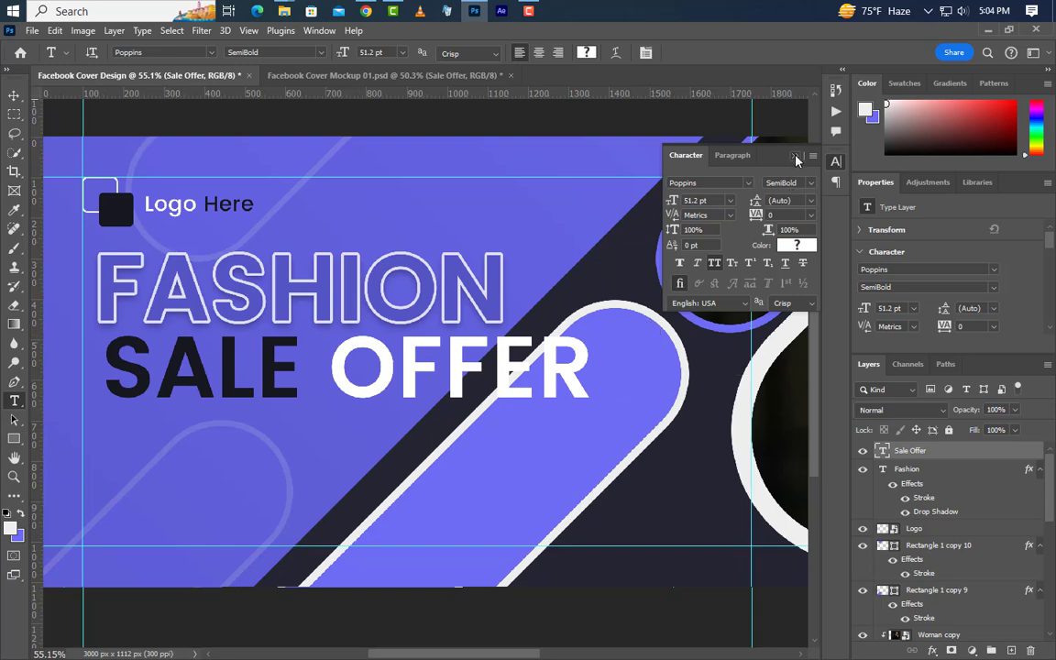
left_click(714, 152)
left_click(14, 96)
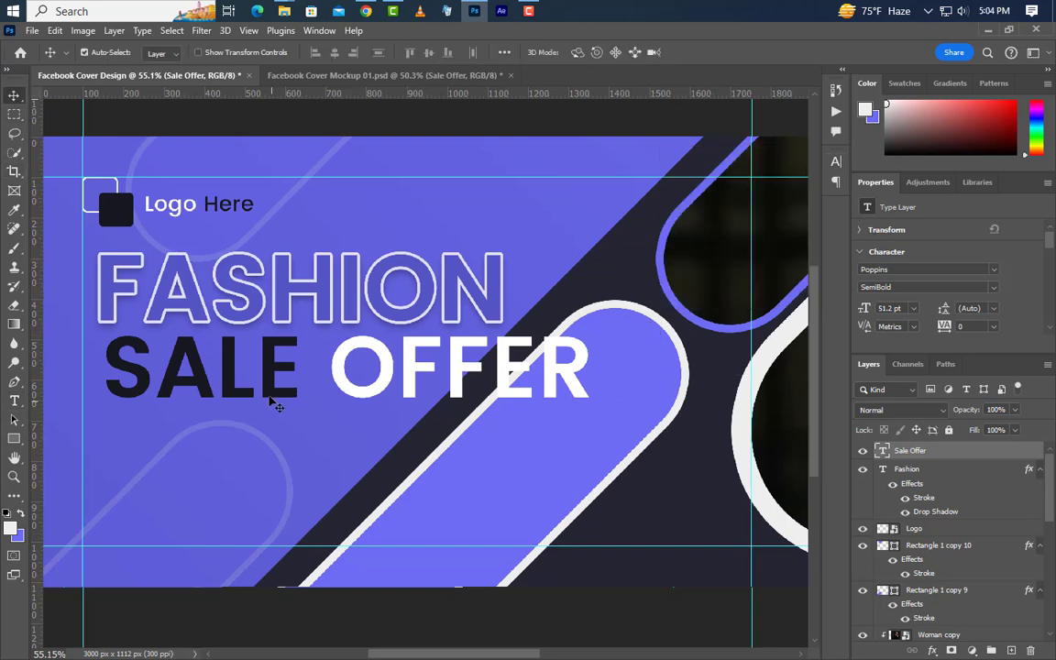
left_click_drag(264, 394, 257, 394)
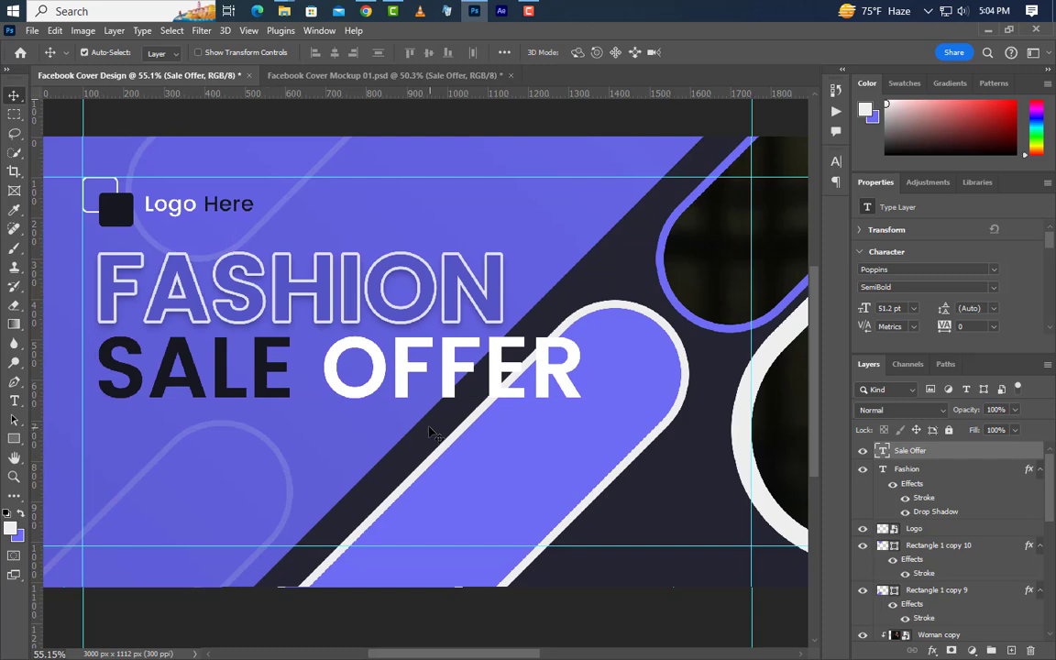
Step: Add 'UP TO 35% SAVE' below SALE OFFER at 18.85 pt, white, Medium weight
left_click(13, 400)
left_click(102, 448)
type("UP TO 35% SAVE")
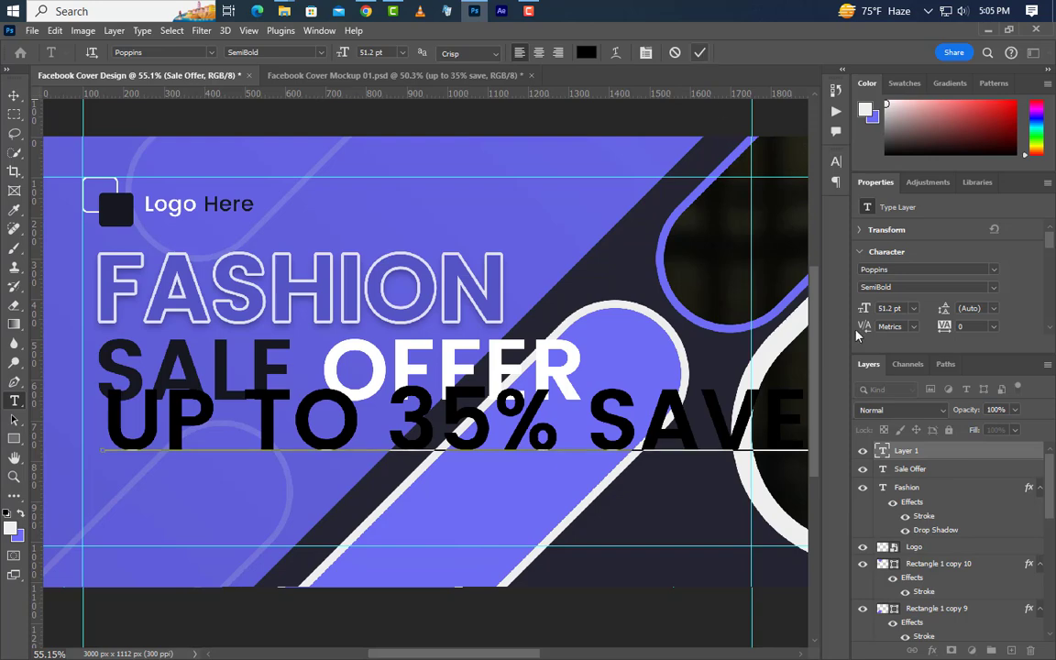
left_click(701, 53)
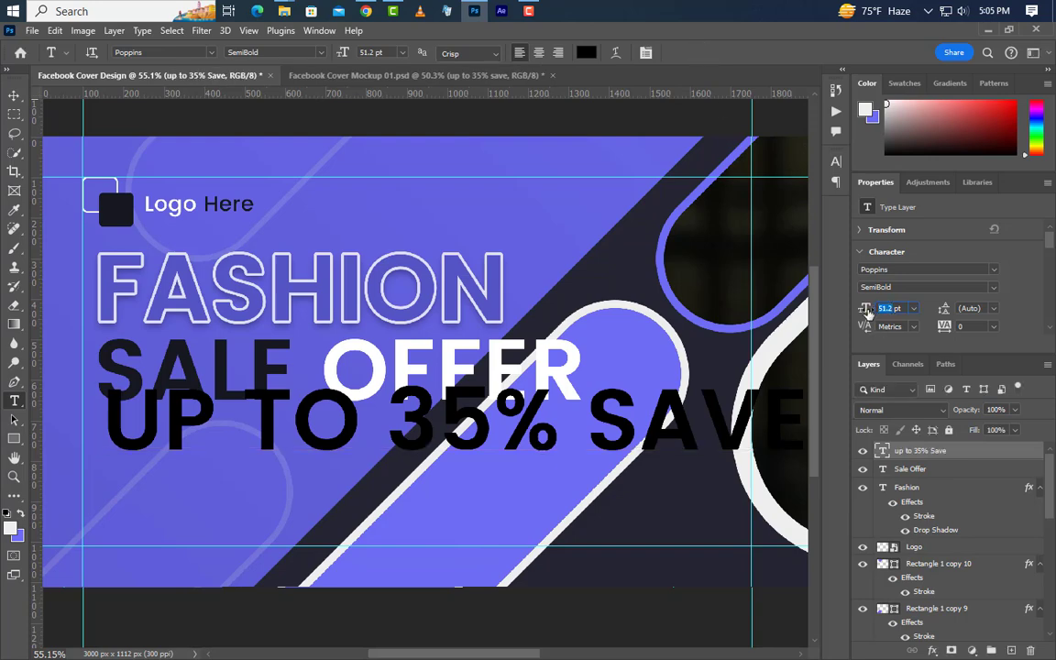
left_click_drag(867, 311, 875, 311)
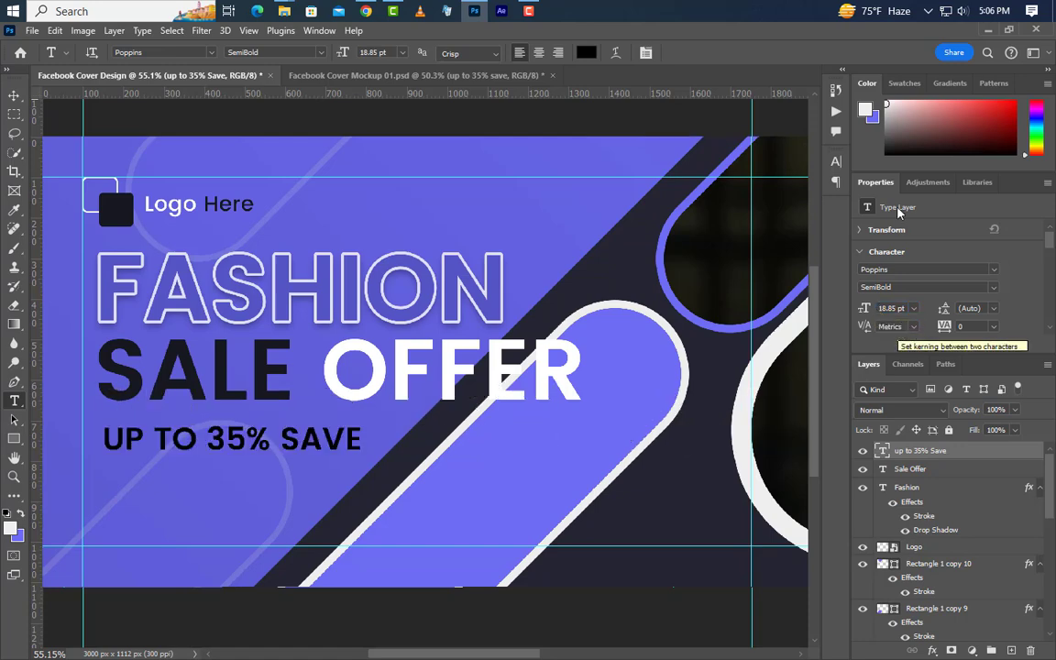
left_click(835, 161)
left_click(793, 245)
left_click(669, 407)
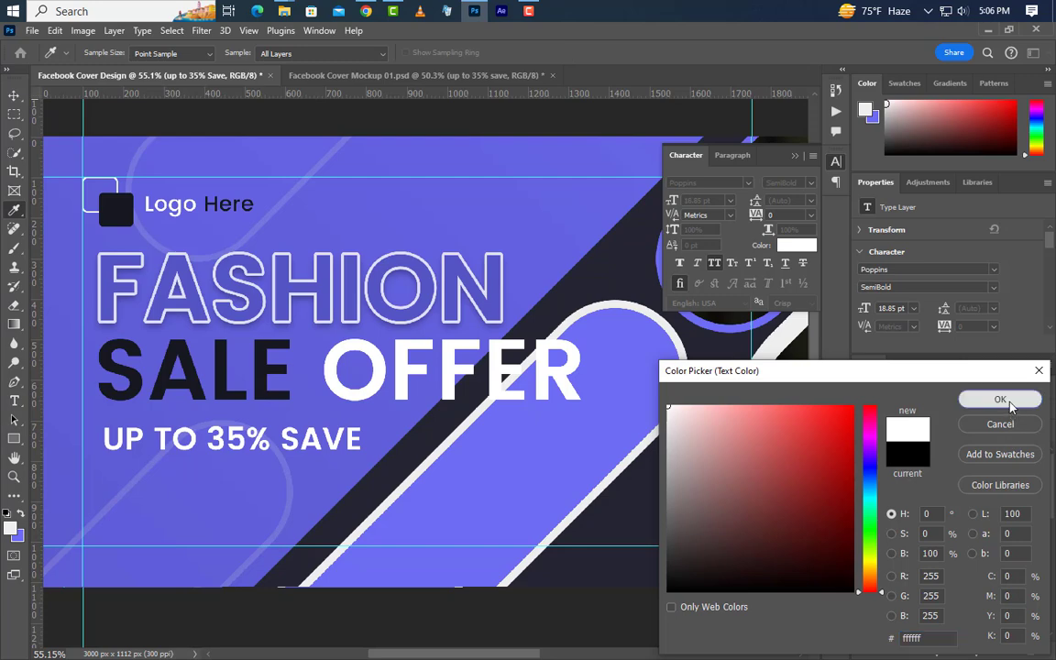
left_click(1000, 399)
left_click(789, 182)
left_click(799, 222)
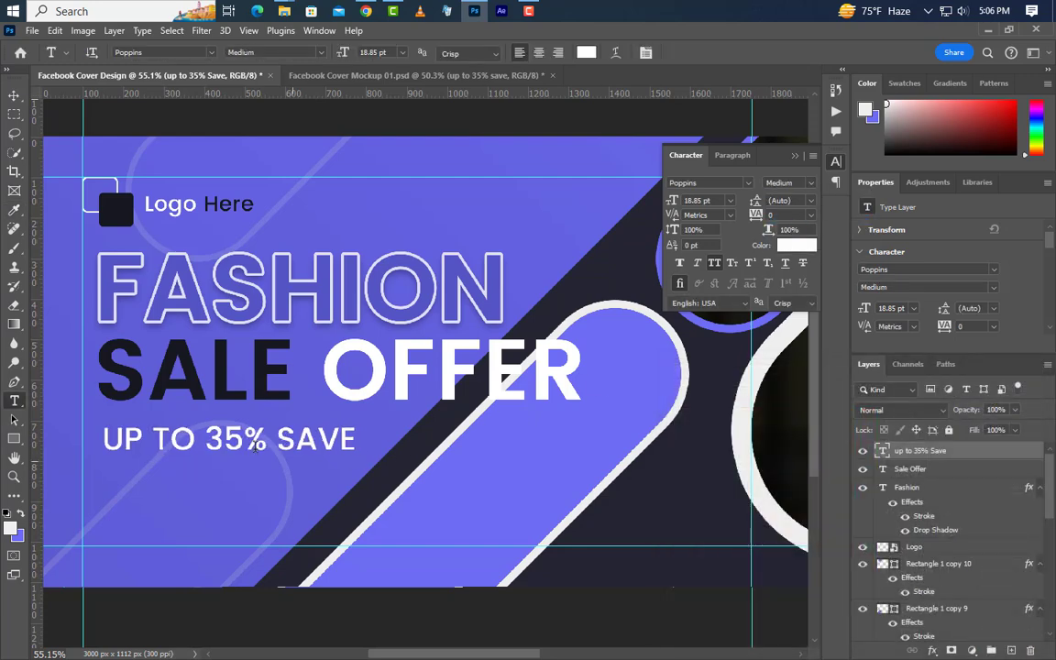
Step: Make the '35%' part Bold and dark navy 17171f, sampled from SALE
left_click_drag(202, 433, 267, 438)
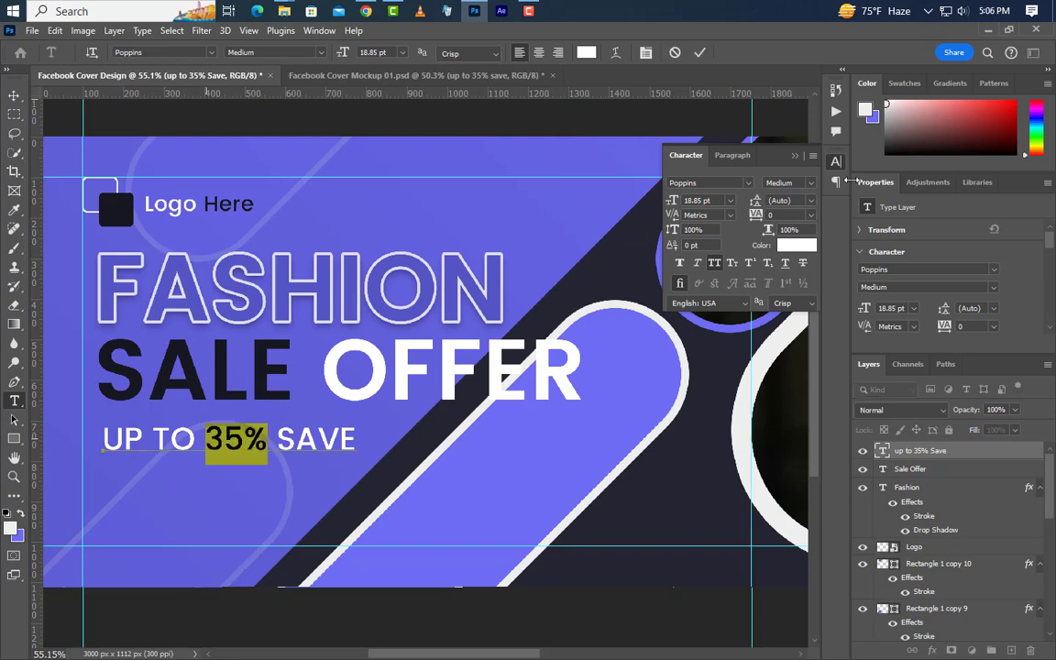
left_click(804, 188)
left_click(786, 242)
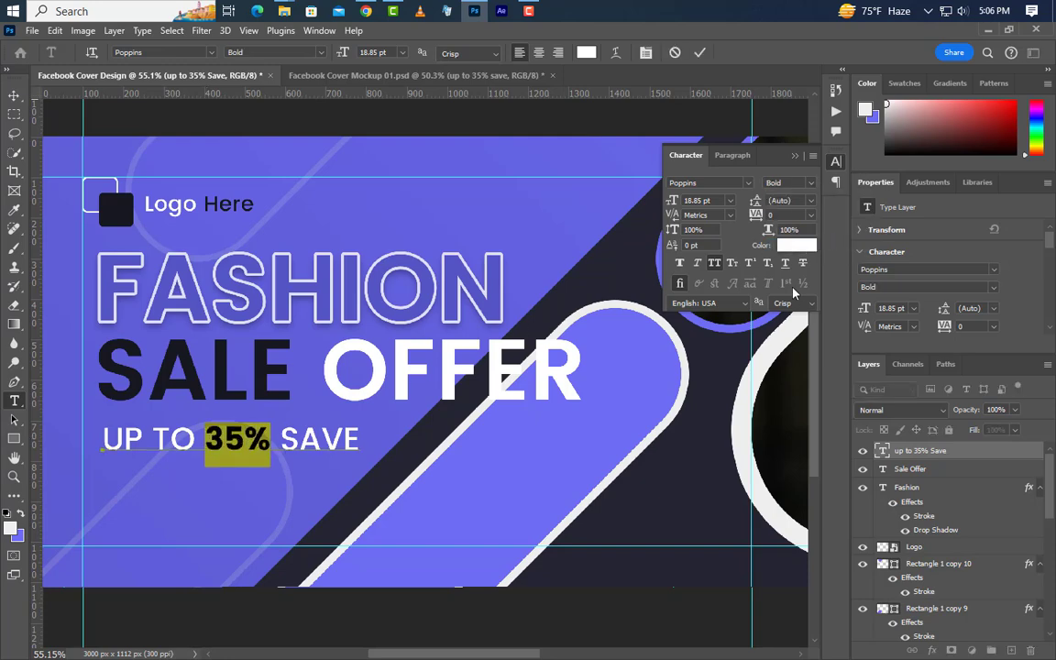
left_click(792, 246)
type("000000")
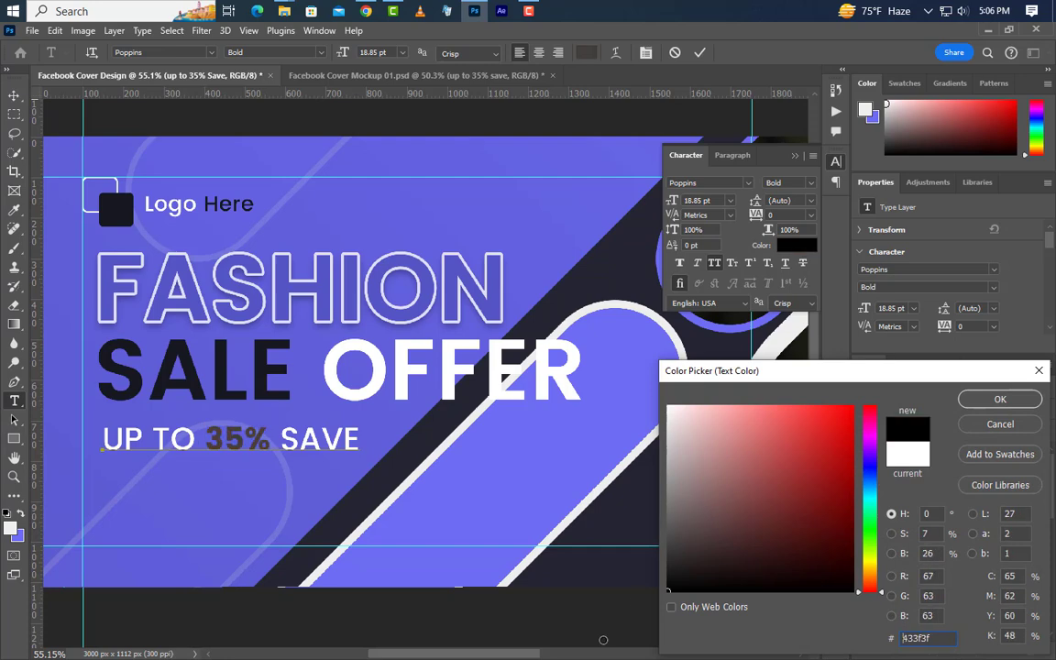
left_click(264, 368)
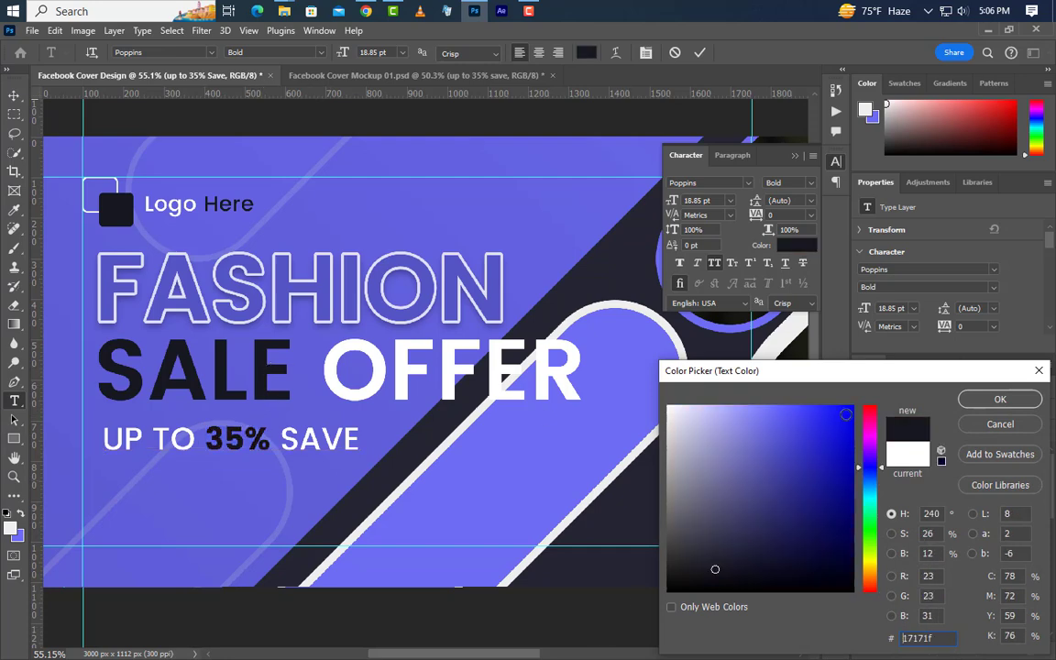
left_click(975, 399)
left_click(835, 162)
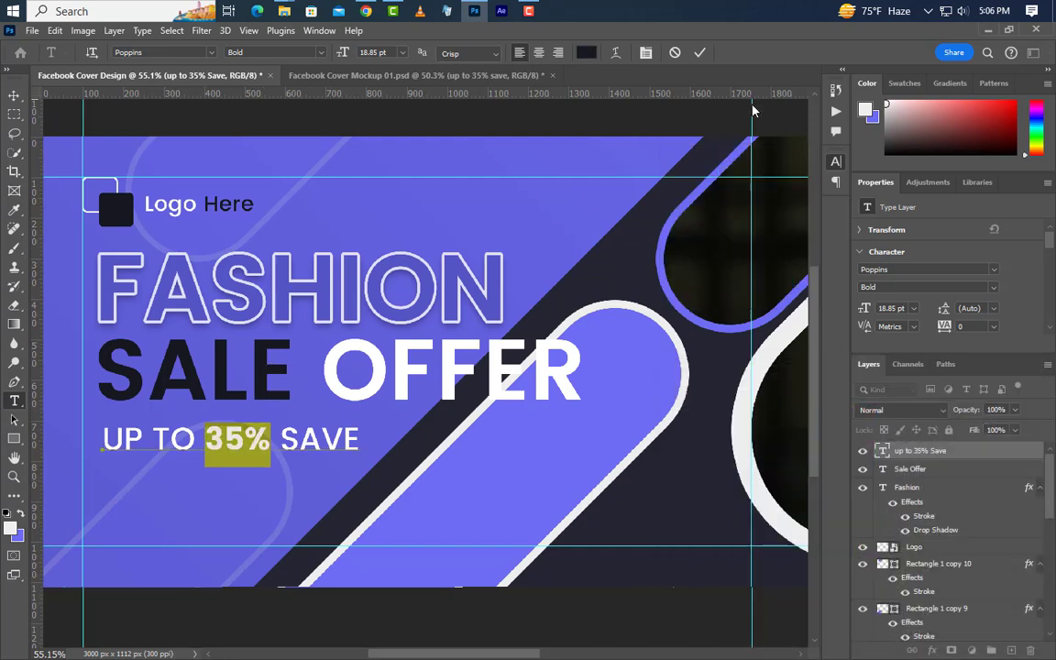
left_click(699, 52)
Step: Move the subheading up so it sits just under SALE, aligned with it
left_click(16, 98)
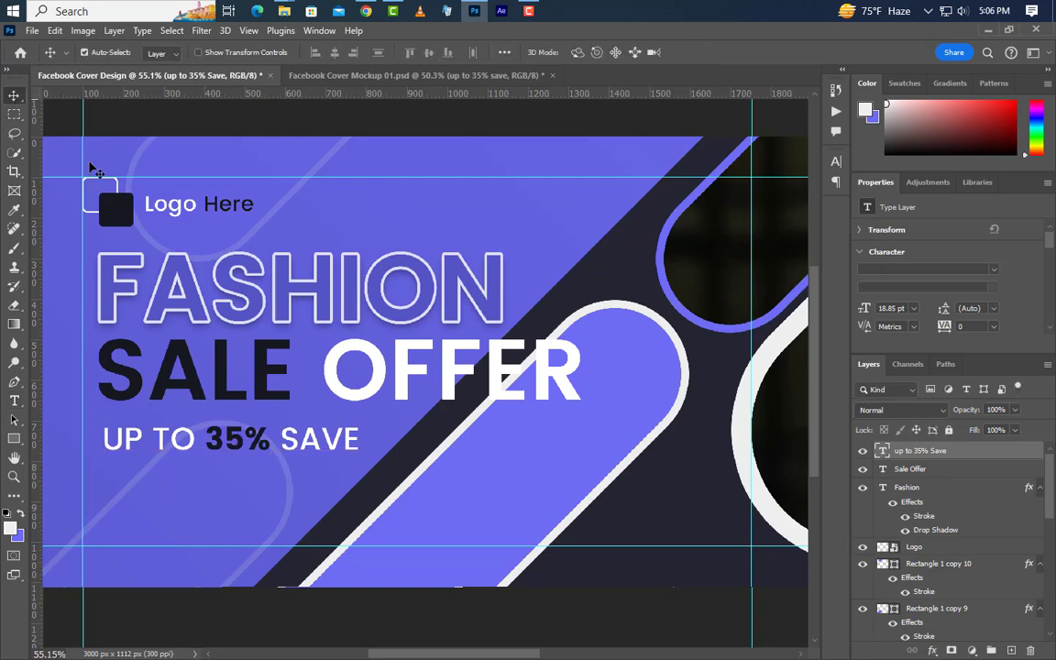
left_click_drag(198, 450, 192, 438)
left_click_drag(308, 436, 308, 434)
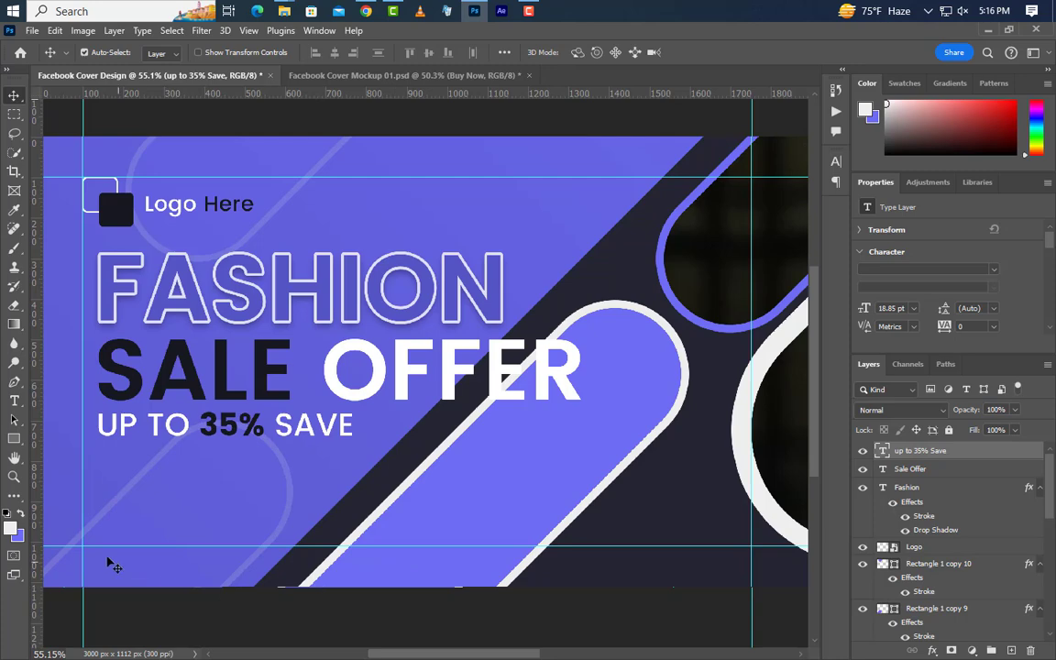
Step: Draw a dark 260 × 86 px rectangle below the subheading with 43 px rounded corners
left_click(14, 438)
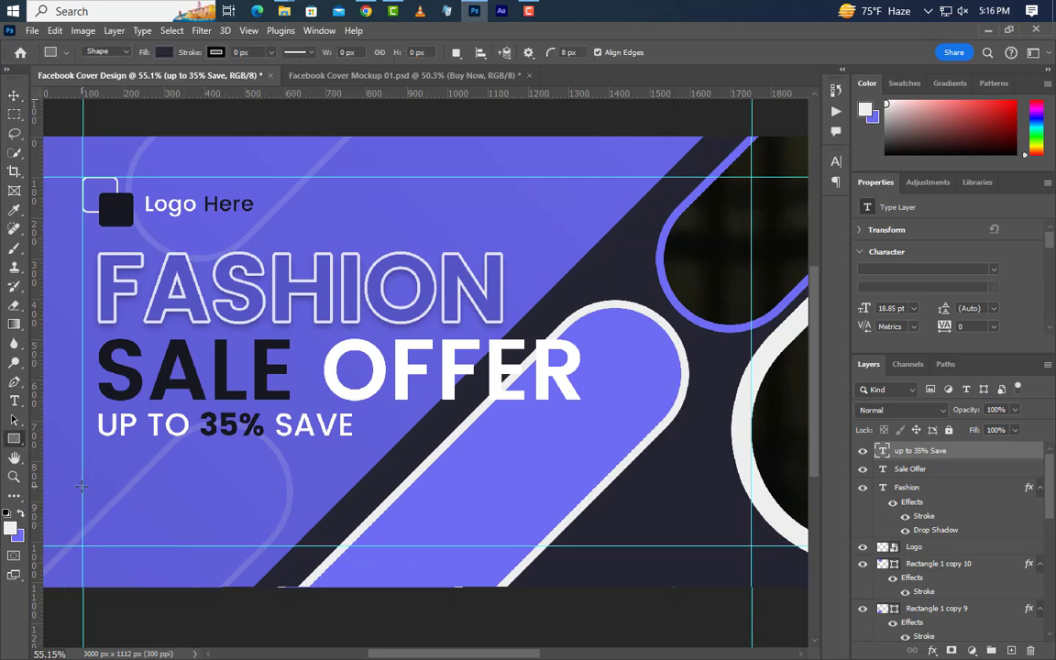
left_click_drag(82, 486, 180, 512)
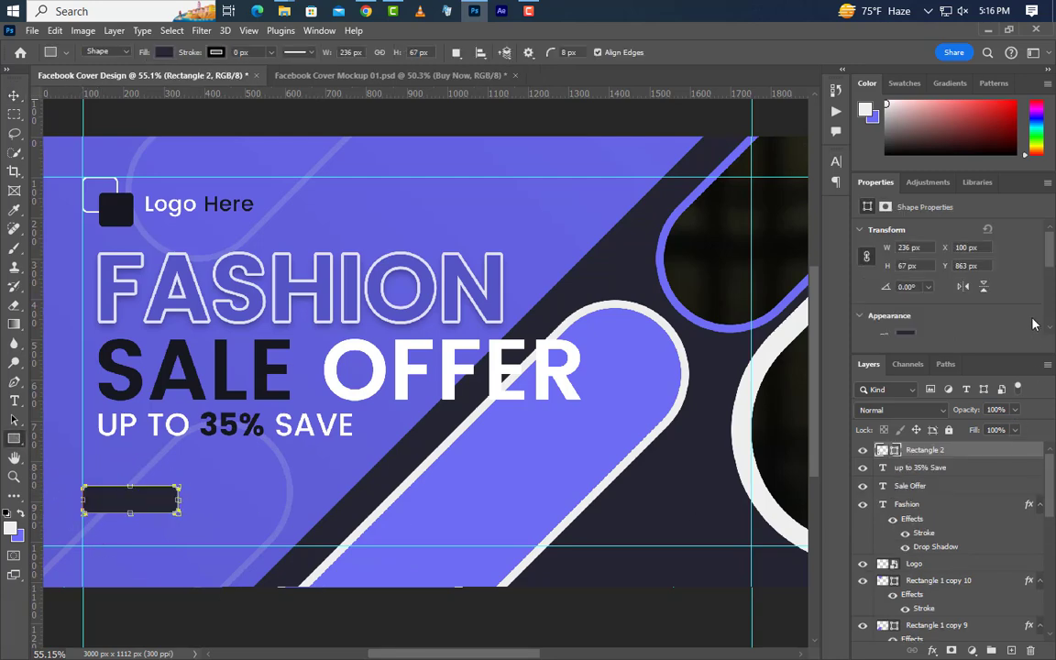
left_click(893, 250)
type("260")
key("Return")
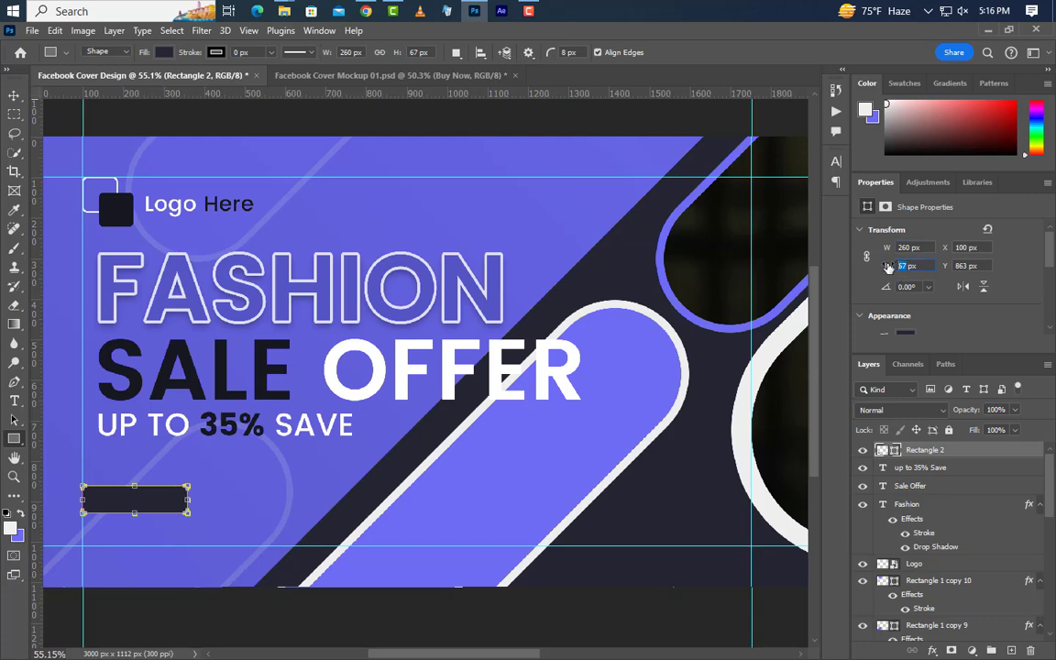
type("86")
key("Return")
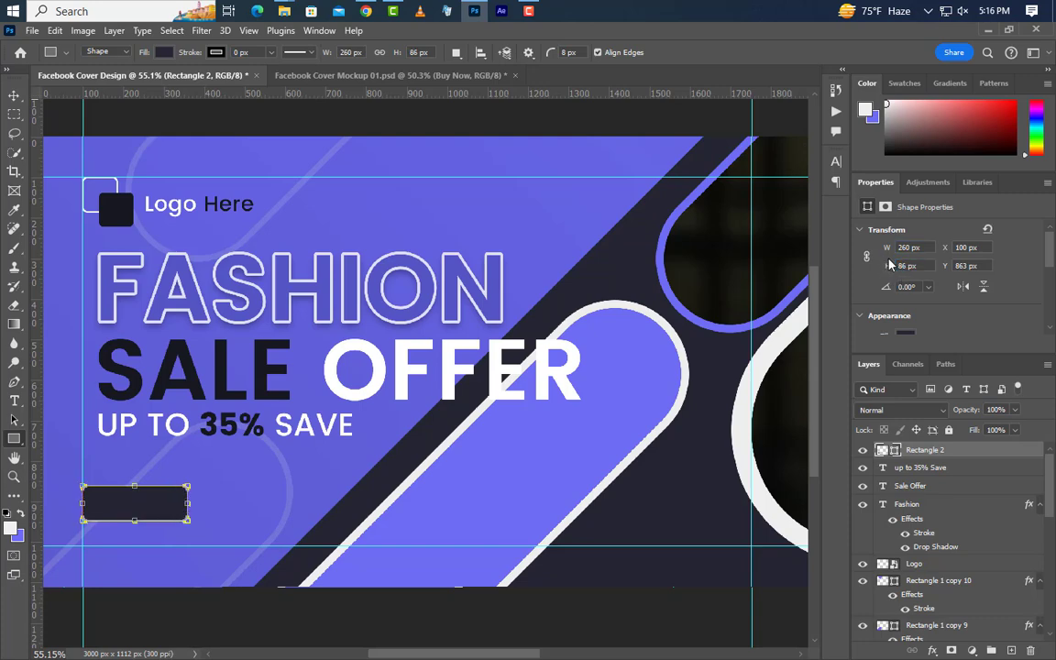
scroll(948, 293, "down", 5)
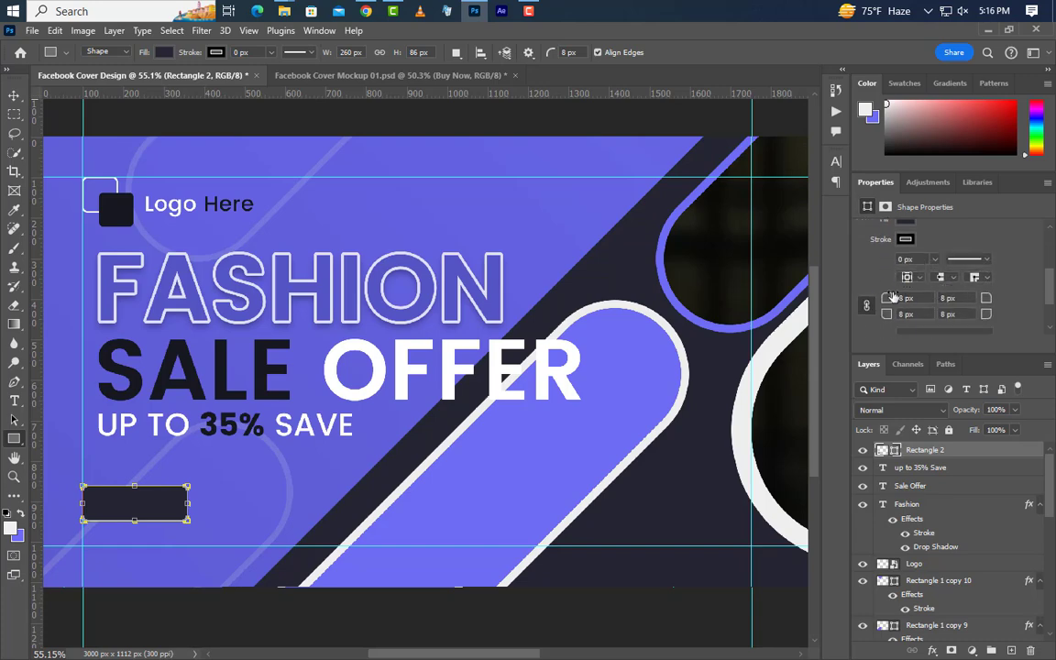
left_click_drag(882, 298, 1051, 300)
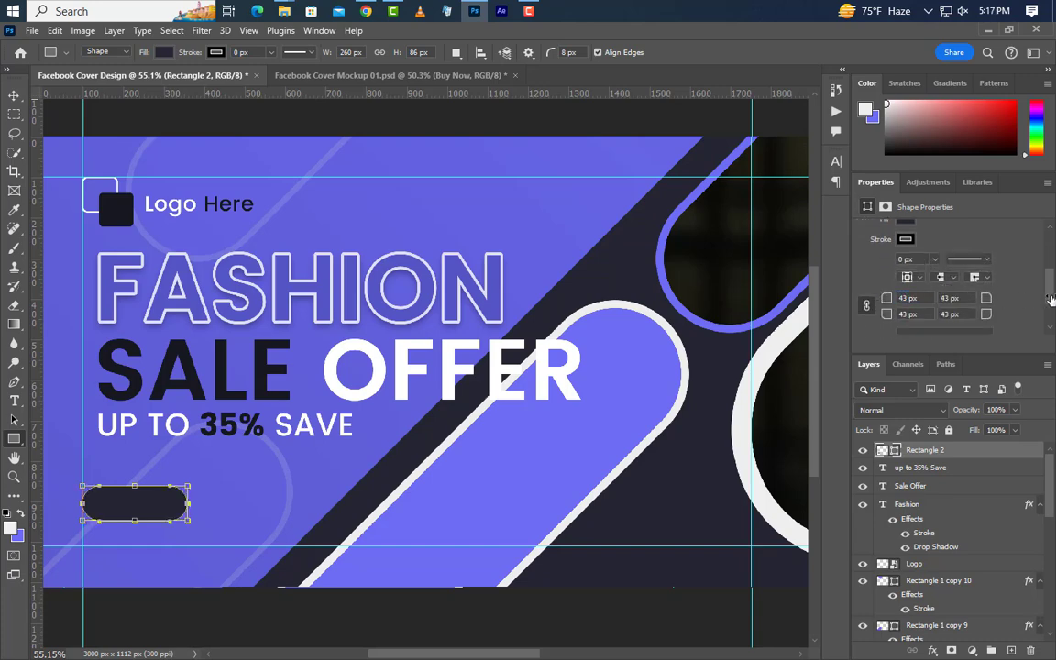
Step: Add a Gradient Overlay to Rectangle 2 running from #17171f to purple #6e6cf3
double_click(1006, 459)
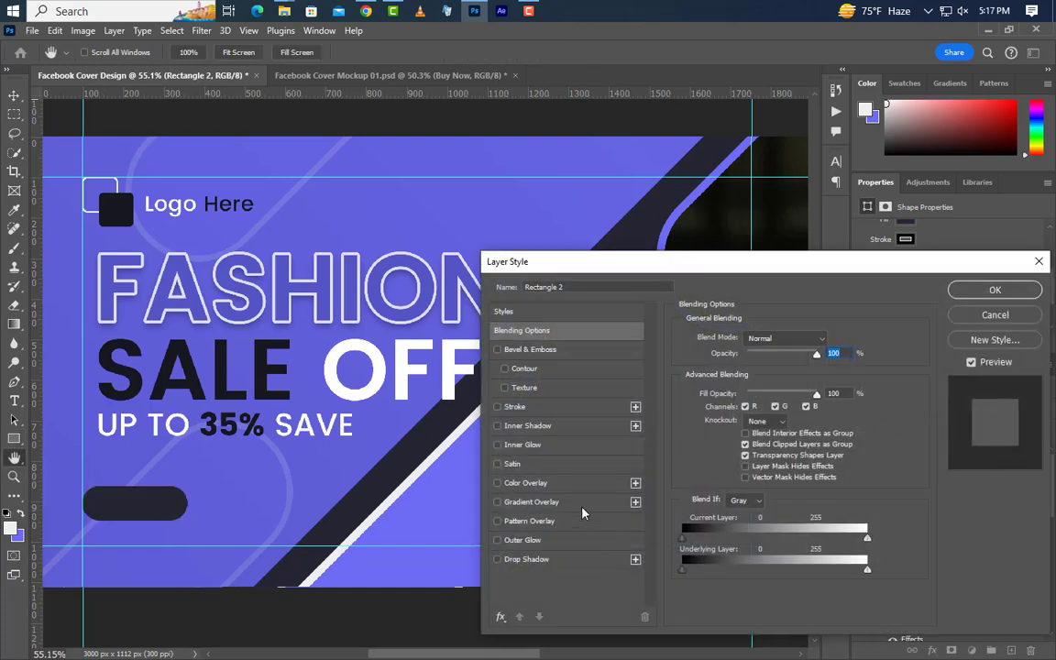
left_click(583, 509)
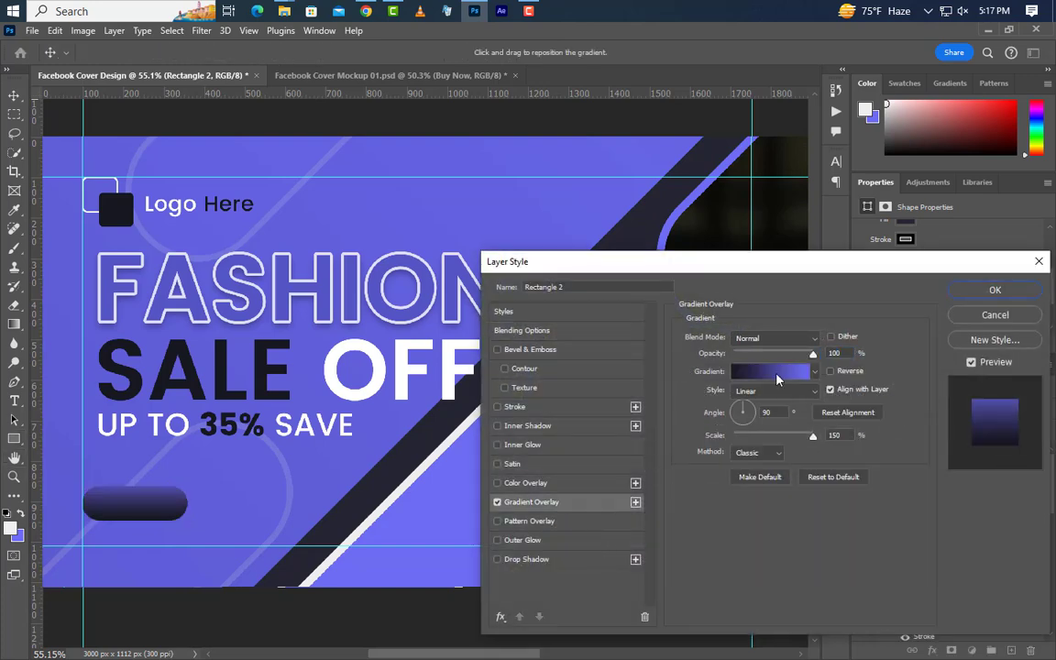
left_click(776, 376)
double_click(732, 531)
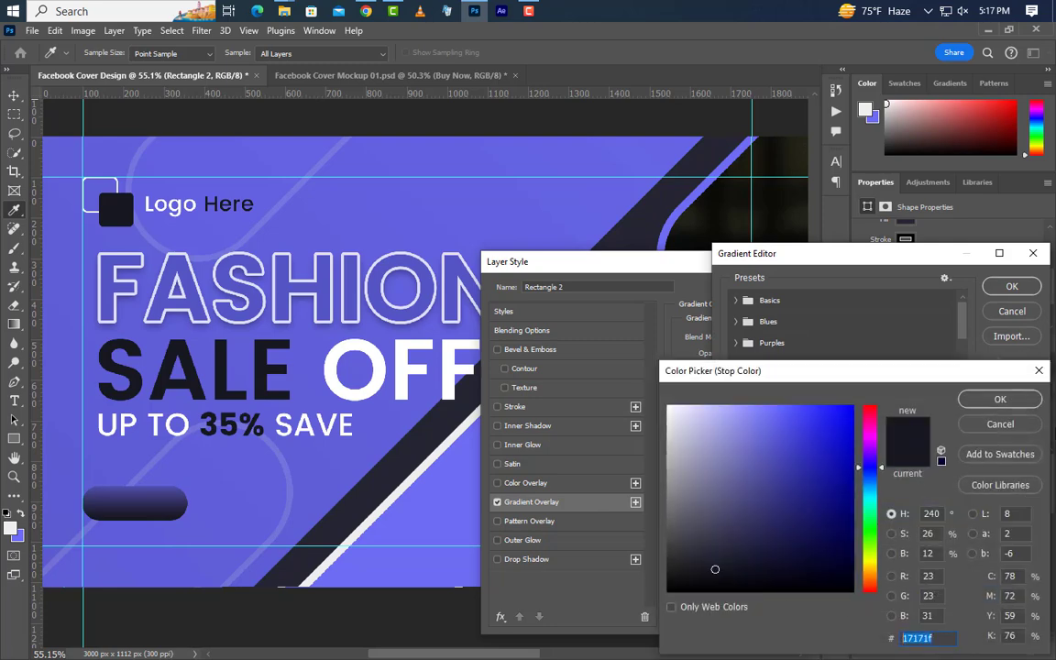
left_click(1030, 400)
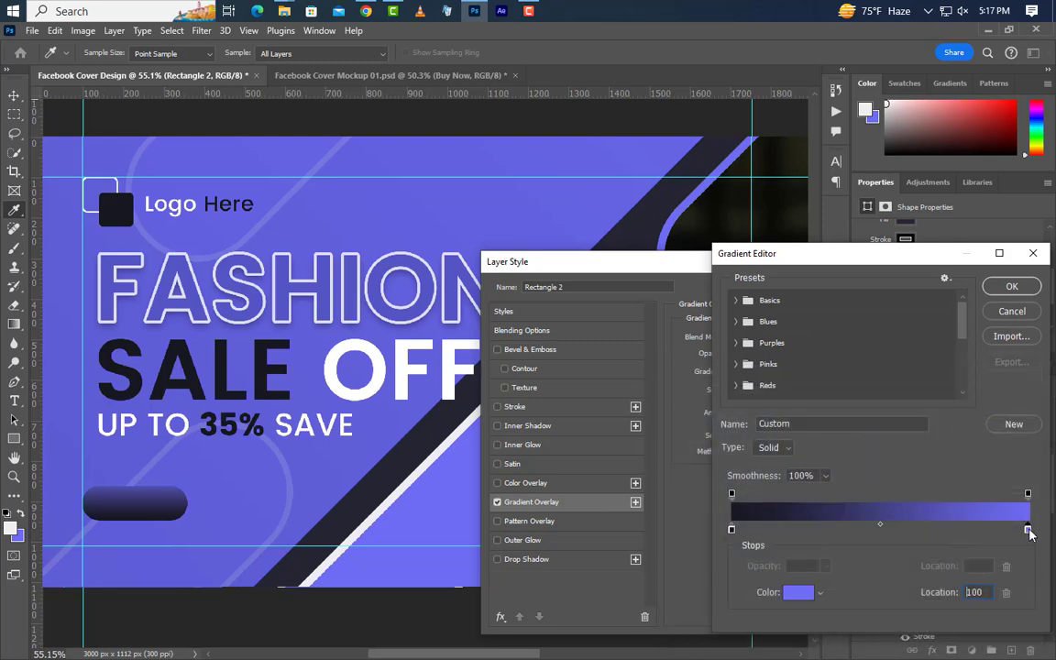
double_click(1028, 531)
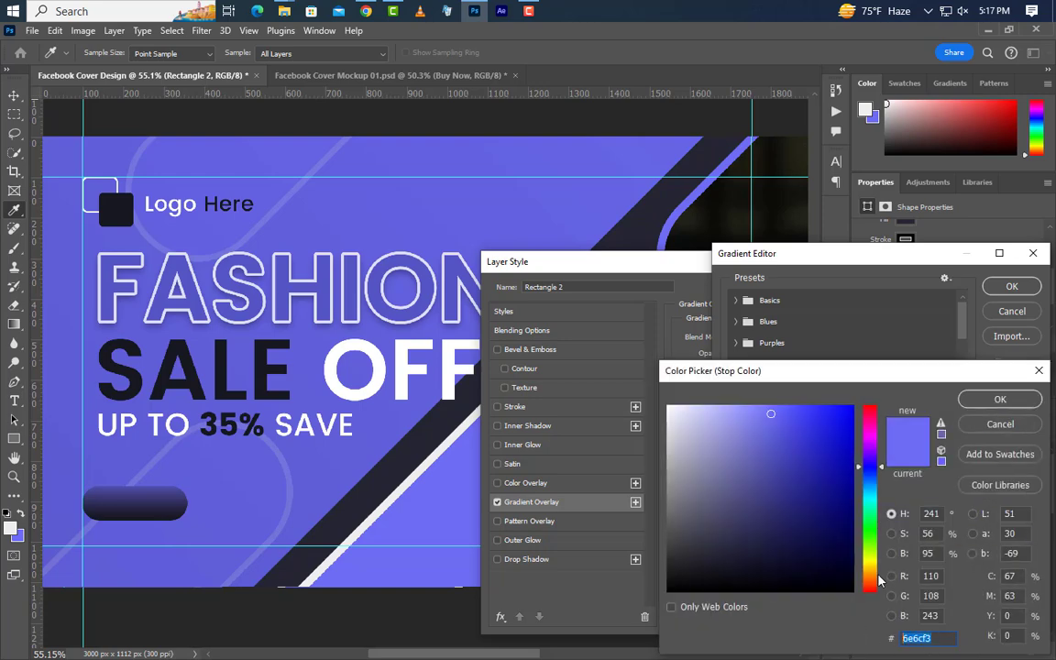
left_click(997, 400)
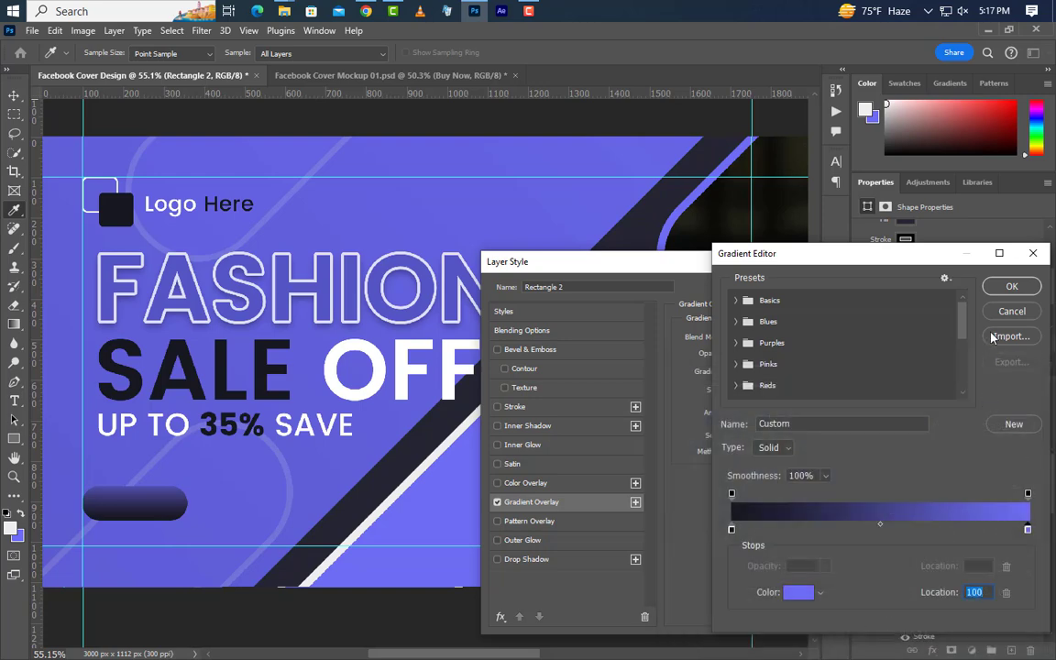
left_click(1008, 288)
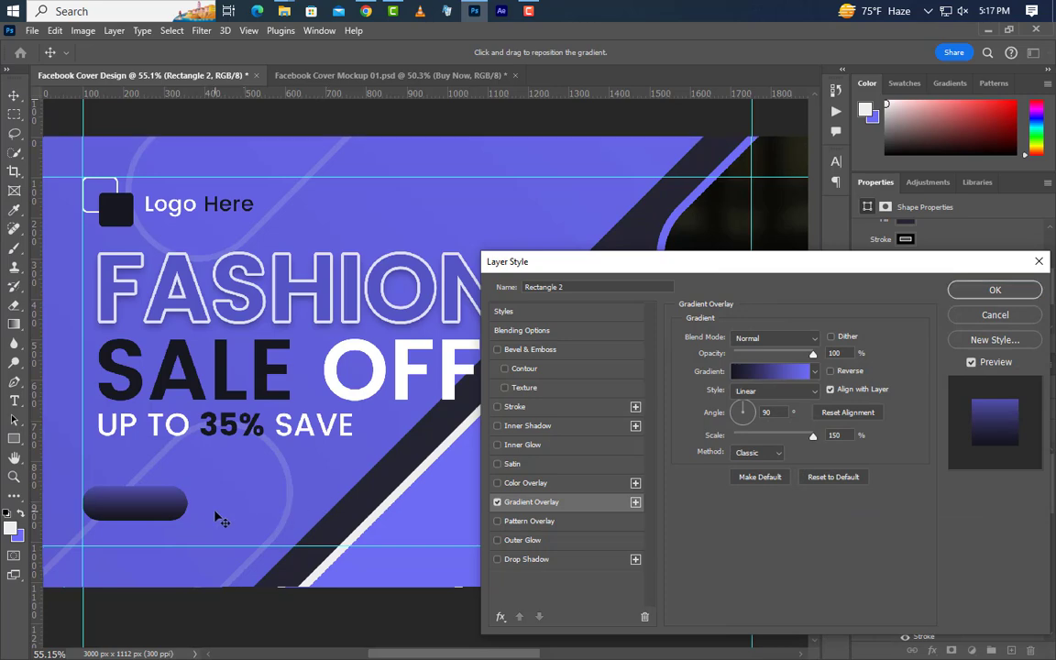
left_click(968, 293)
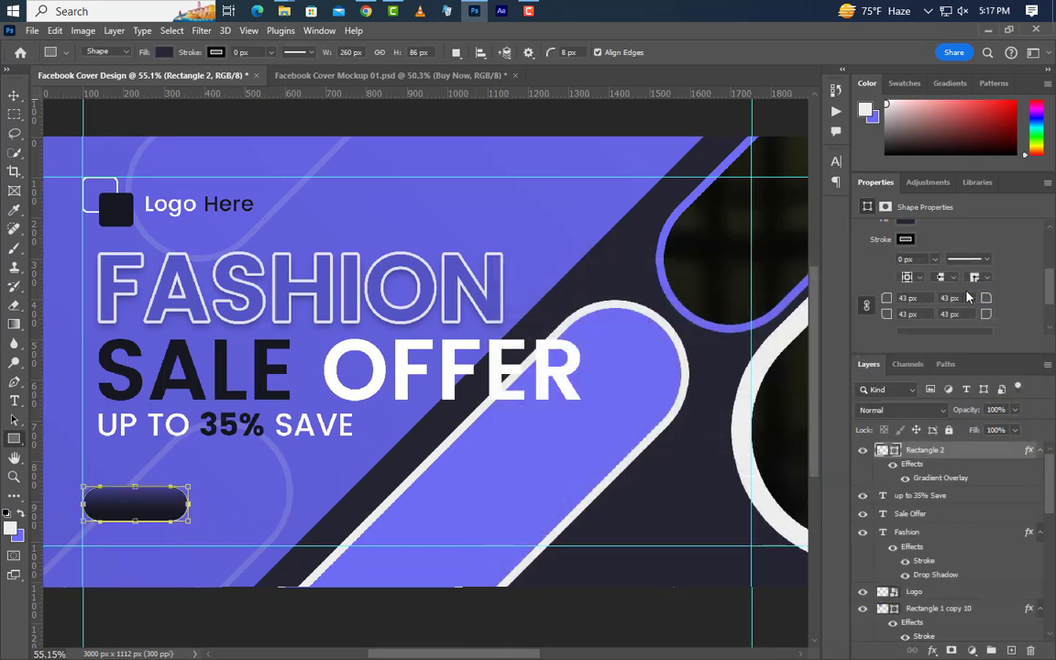
Step: Type 'BUY NOW' on the dark button and set it to 9.4 pt
left_click(1012, 651)
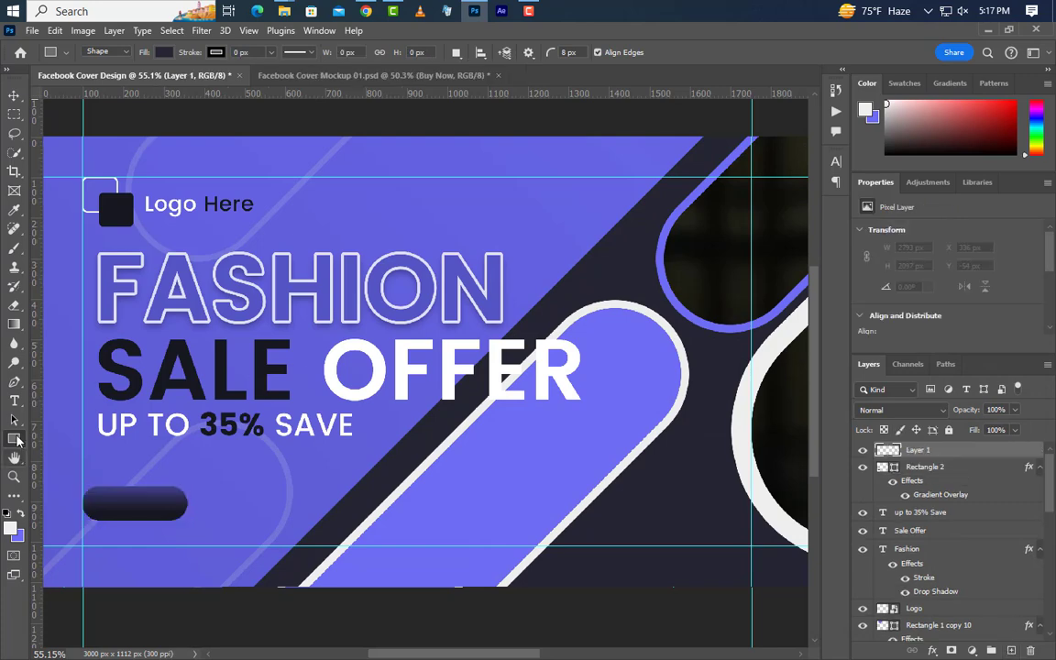
left_click(14, 402)
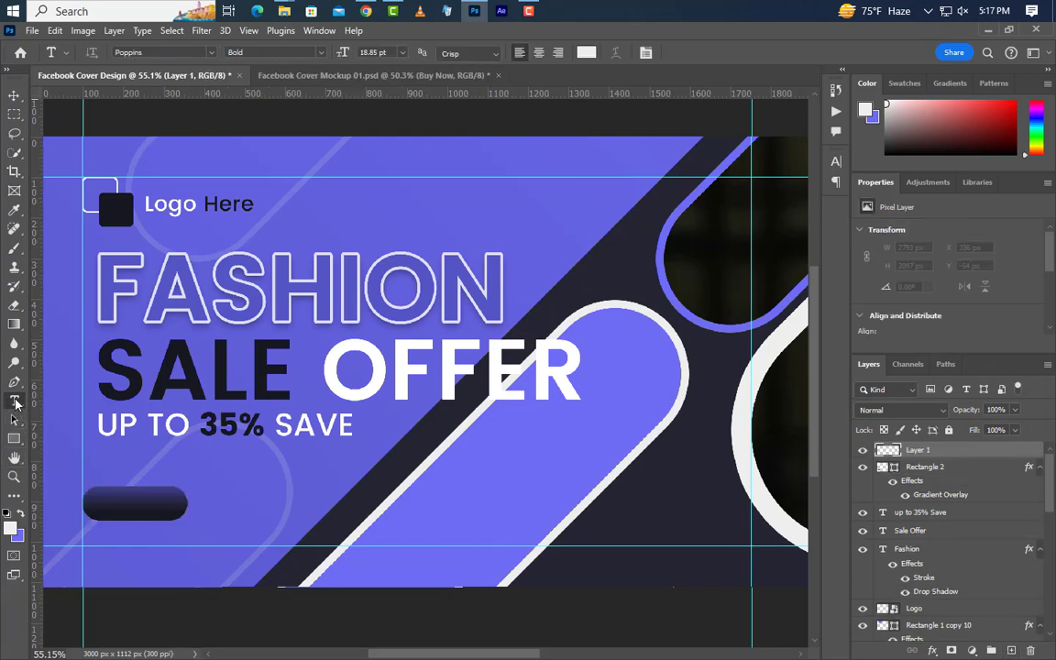
left_click(96, 507)
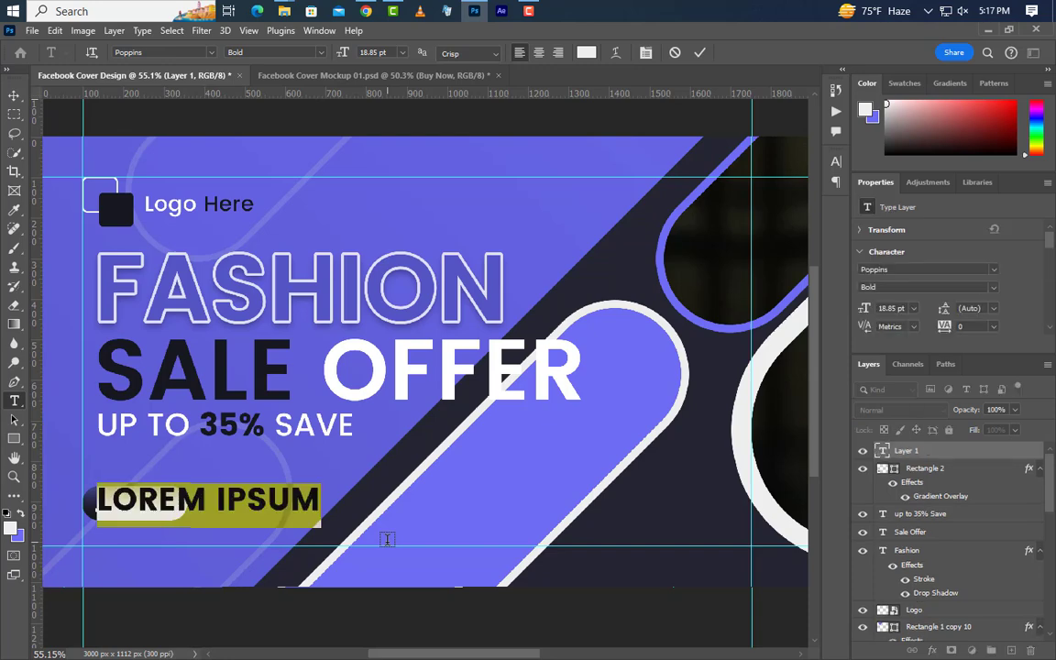
type("BUY")
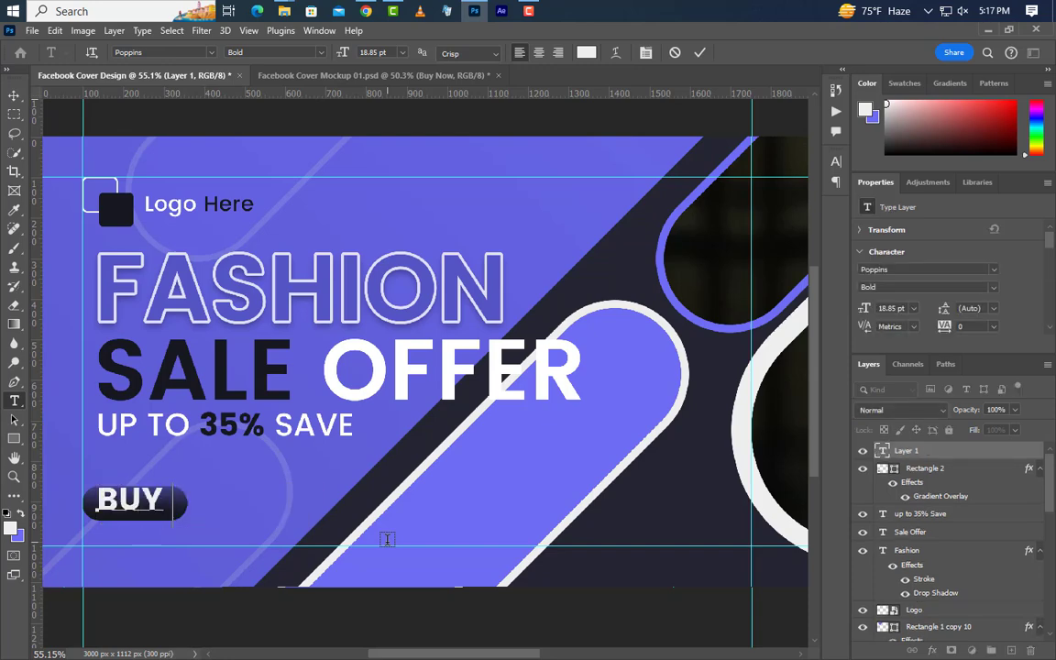
type(" NOW")
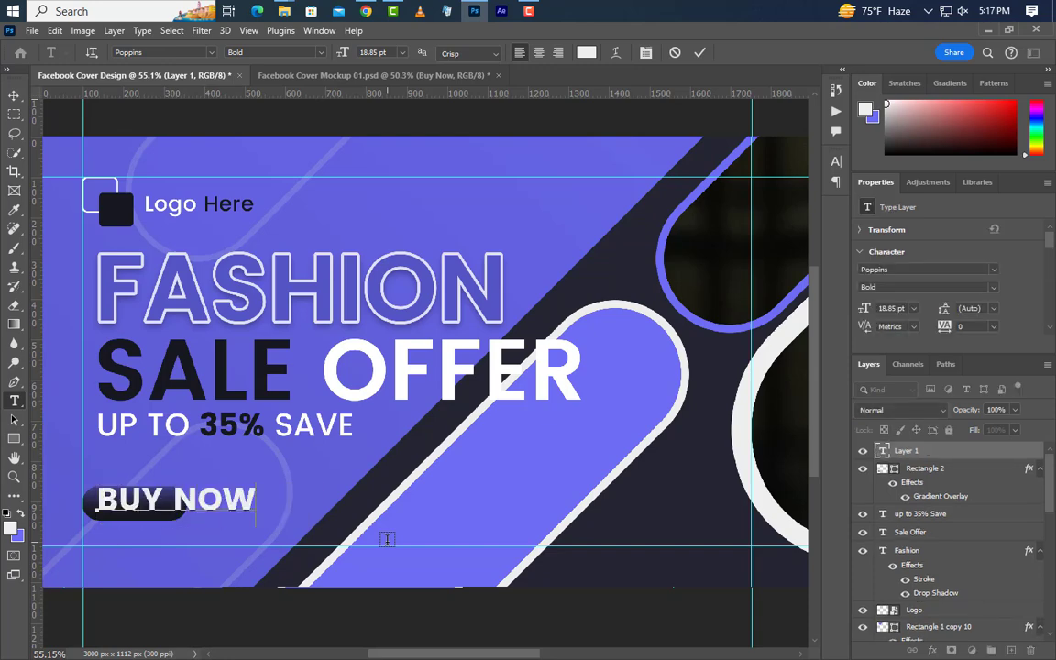
left_click(699, 53)
left_click(893, 309)
type("9")
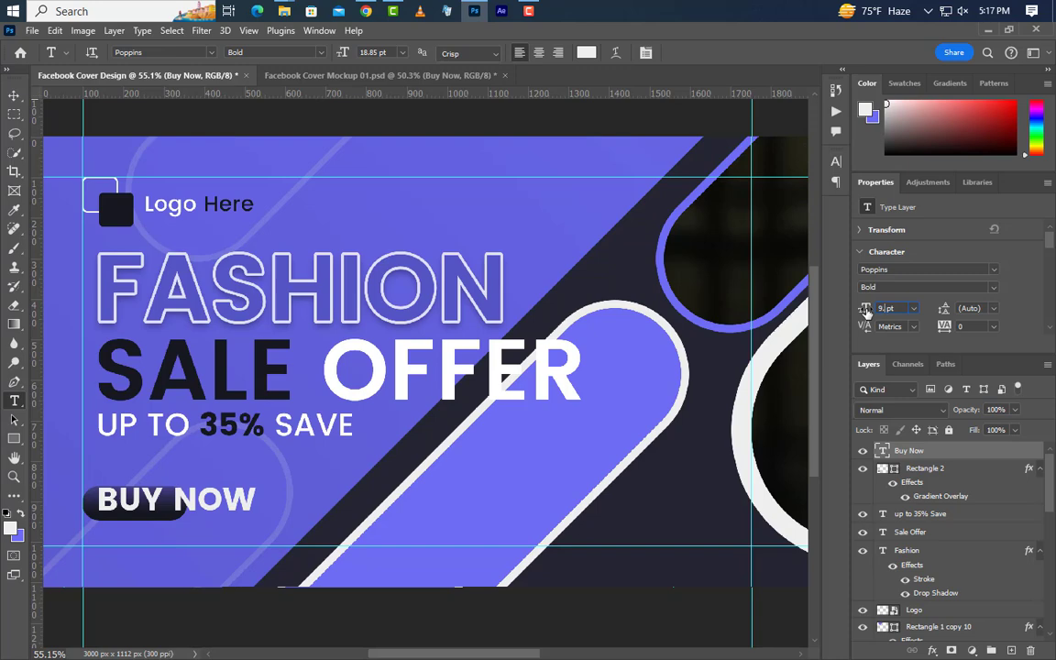
type(".40")
key("Return")
Step: Centre BUY NOW horizontally and vertically on the Rectangle 2 pill and make it SemiBold
key("ctrl")
left_click(895, 470, "ctrl")
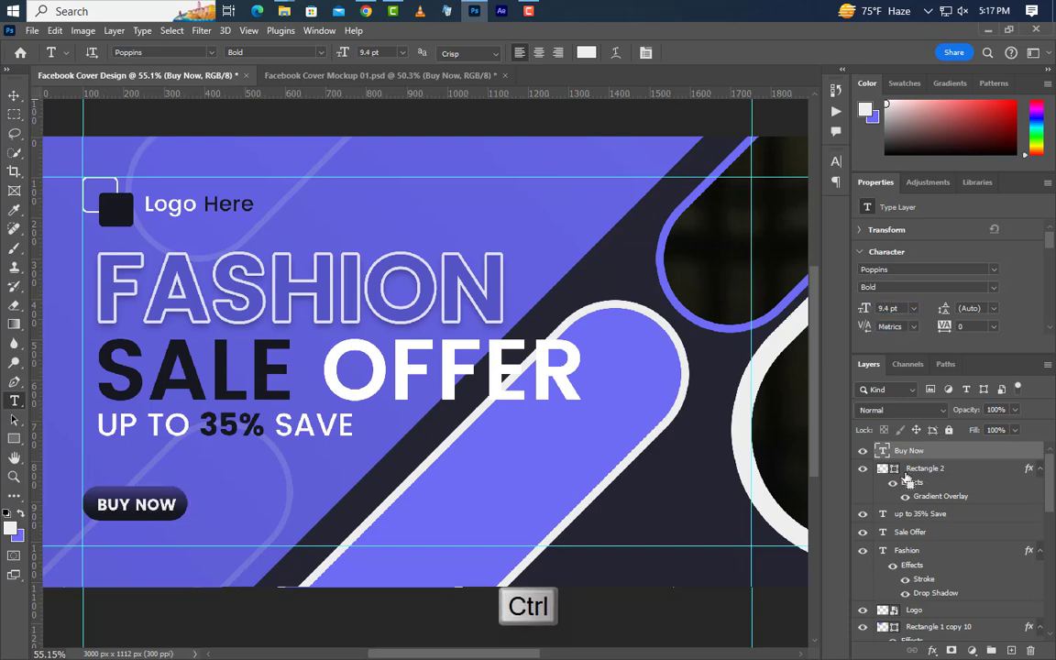
left_click(13, 95)
left_click(333, 52)
left_click(428, 52)
key("ctrl+d")
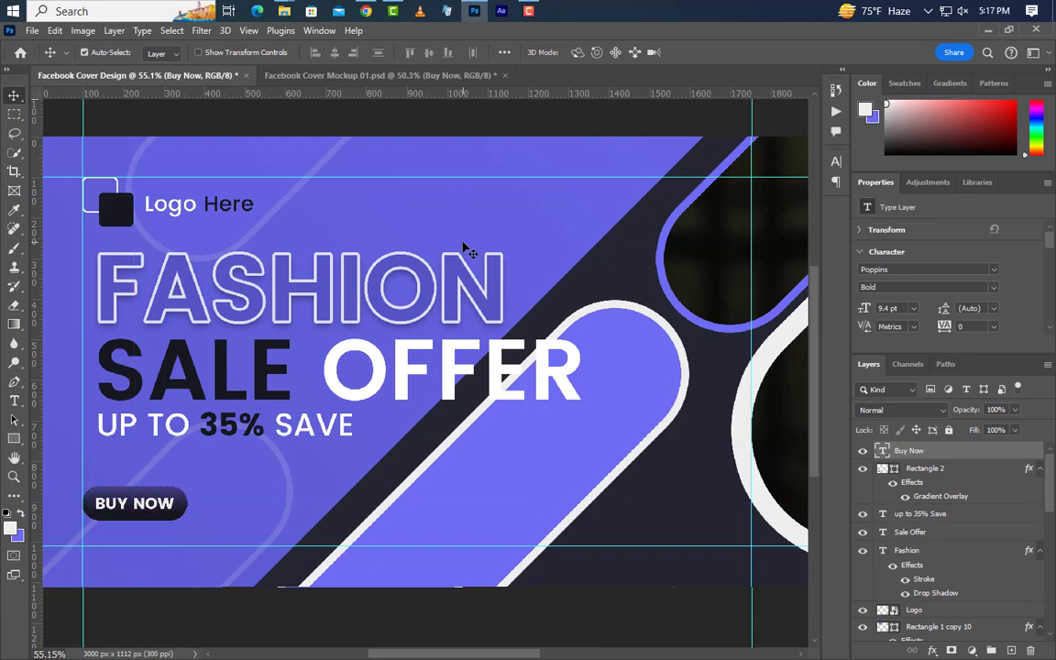
left_click(999, 290)
left_click(886, 336)
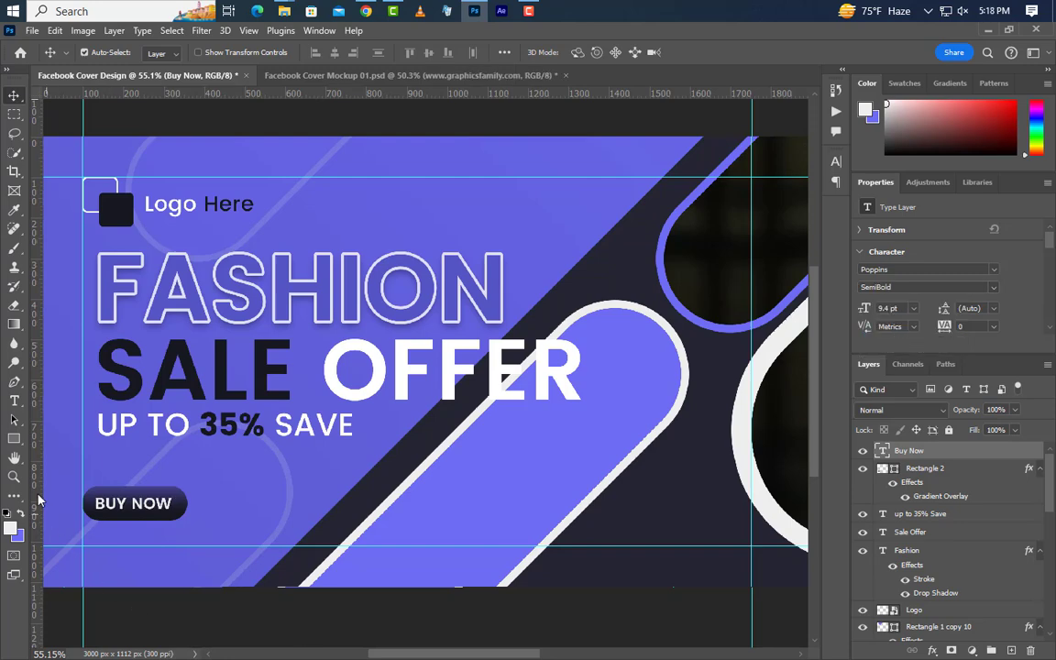
left_click(14, 401)
left_click(125, 543)
type("www.graphicsfamily.com")
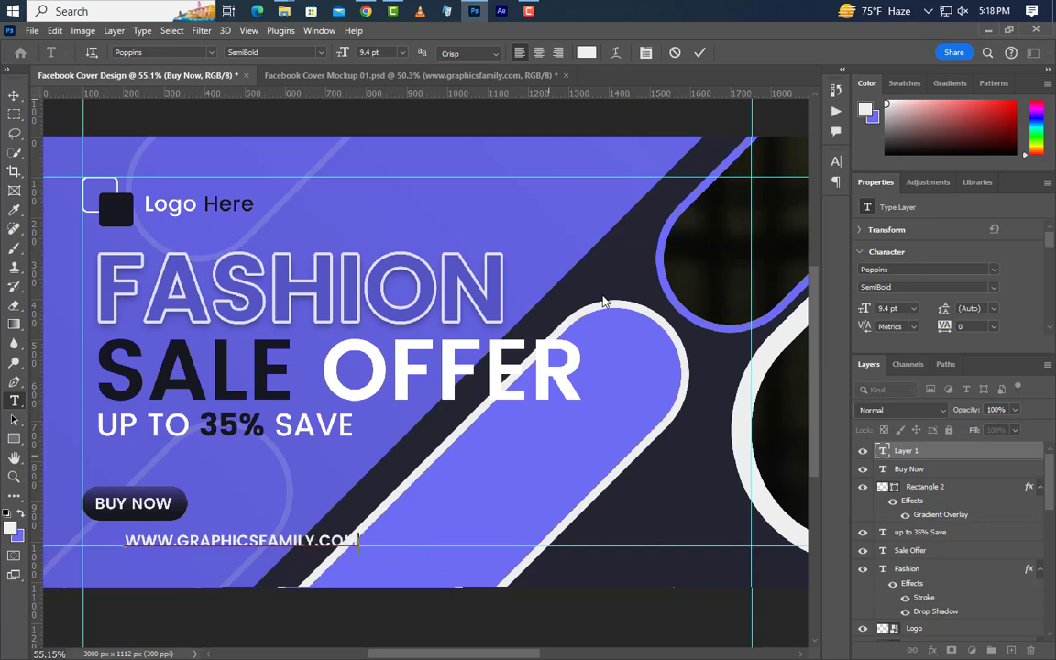
left_click(700, 53)
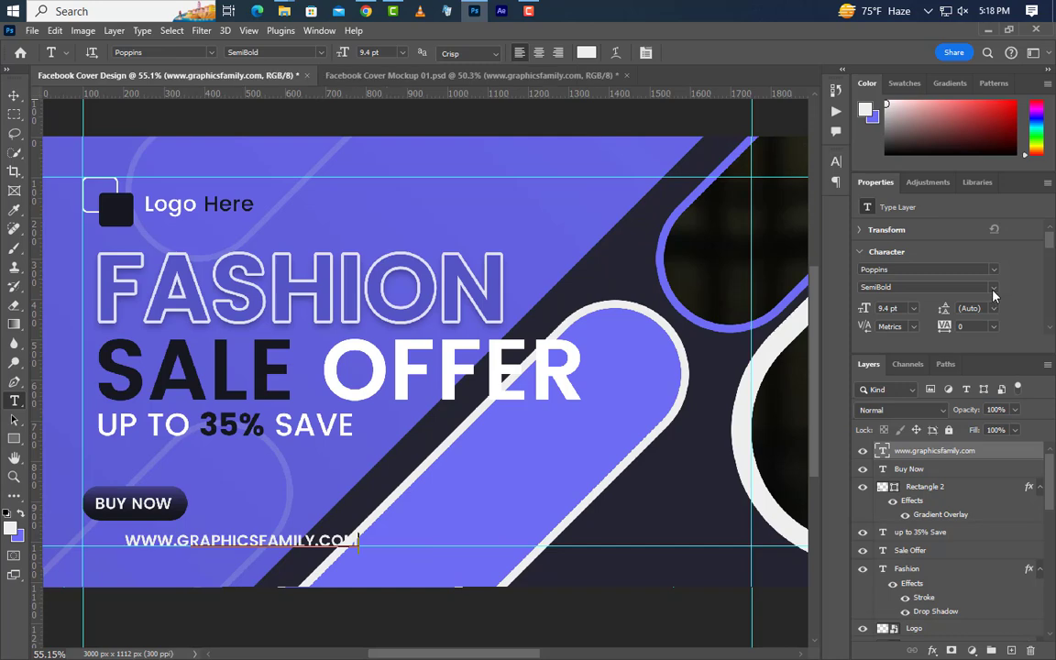
left_click(884, 287)
left_click(885, 313)
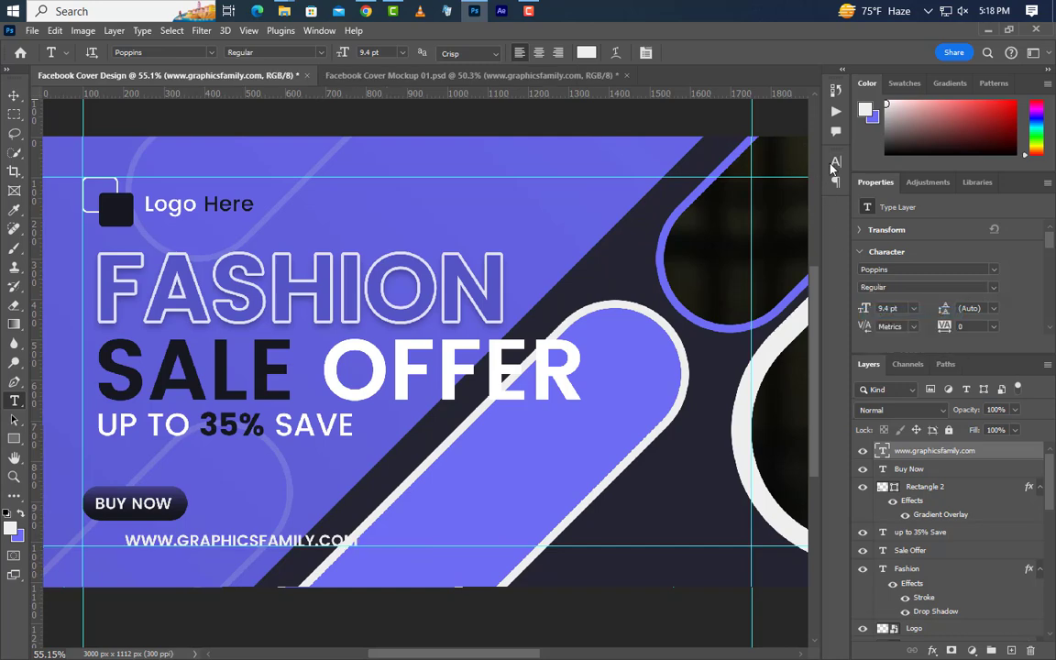
Step: Turn off All Caps for the URL, size it 8.38 pt, and nudge it right
left_click(835, 161)
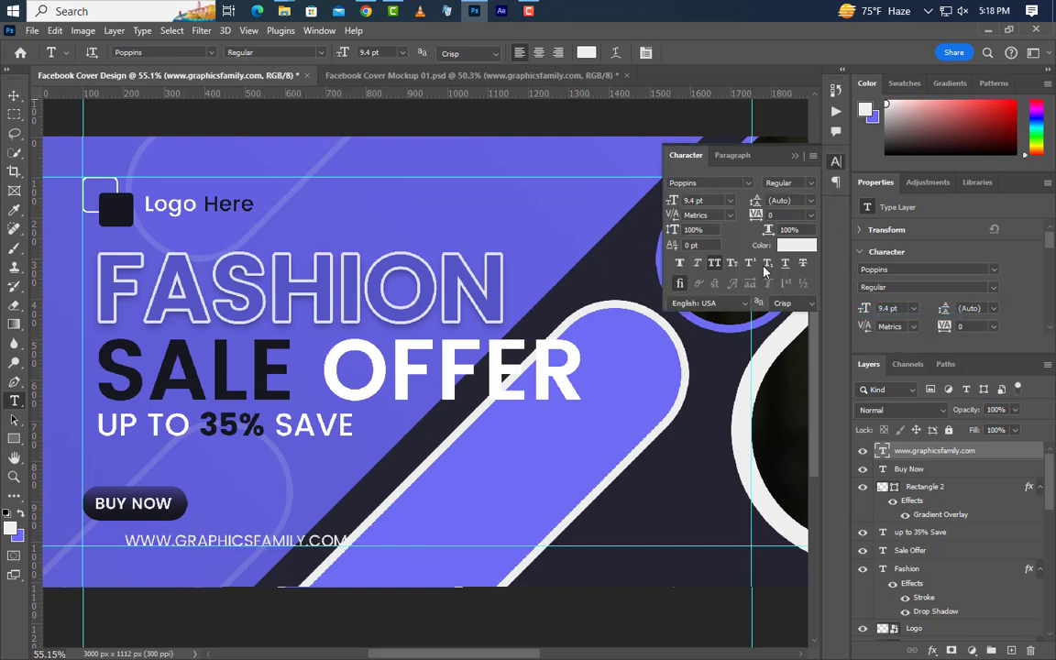
left_click(714, 265)
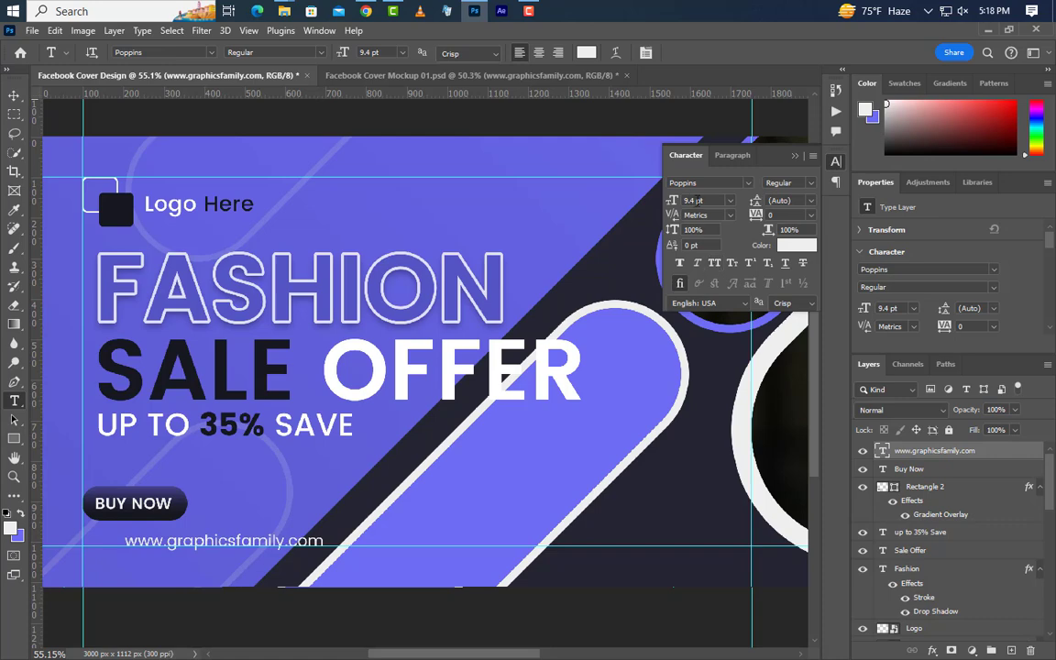
left_click(698, 200)
key("Return")
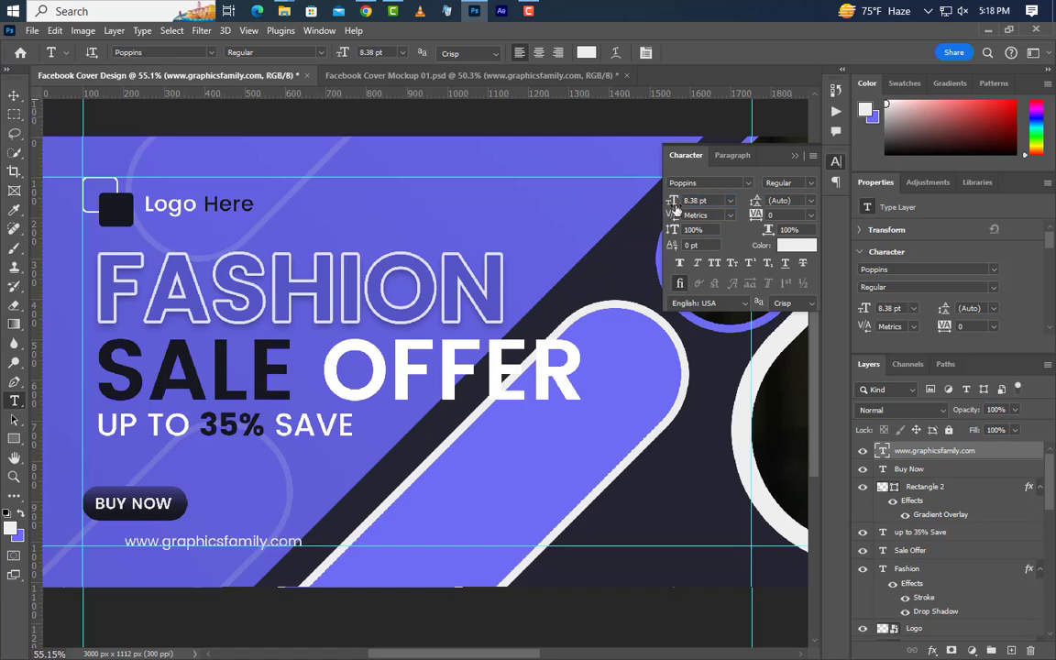
left_click(794, 156)
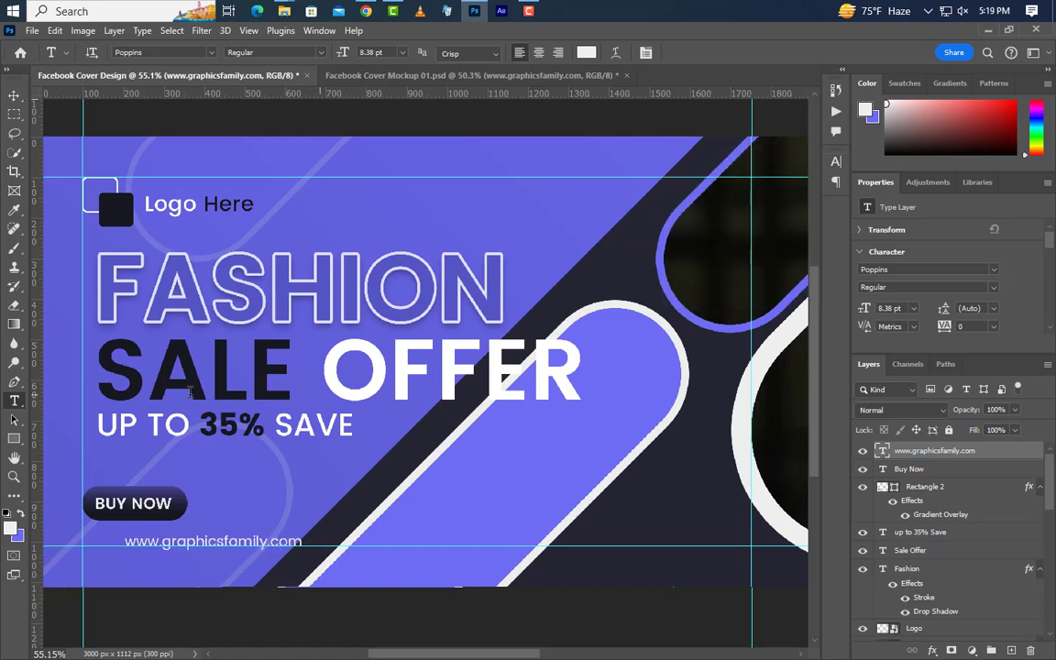
left_click(13, 95)
key("shift+Right")
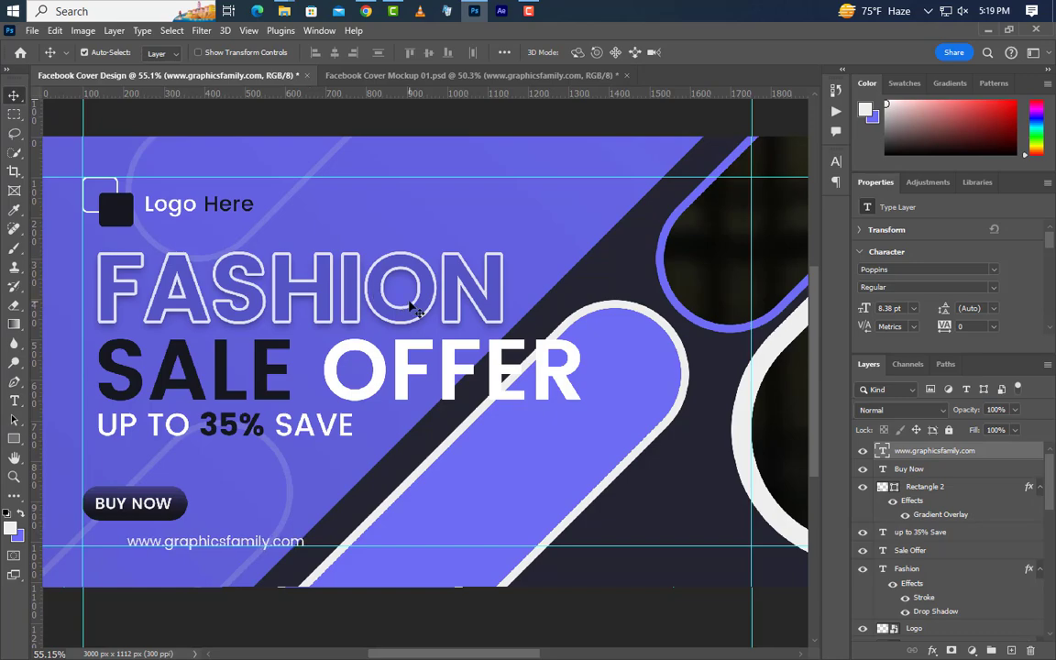
Step: Drag world-click-512.png from the icons folder into the cover
left_click(989, 33)
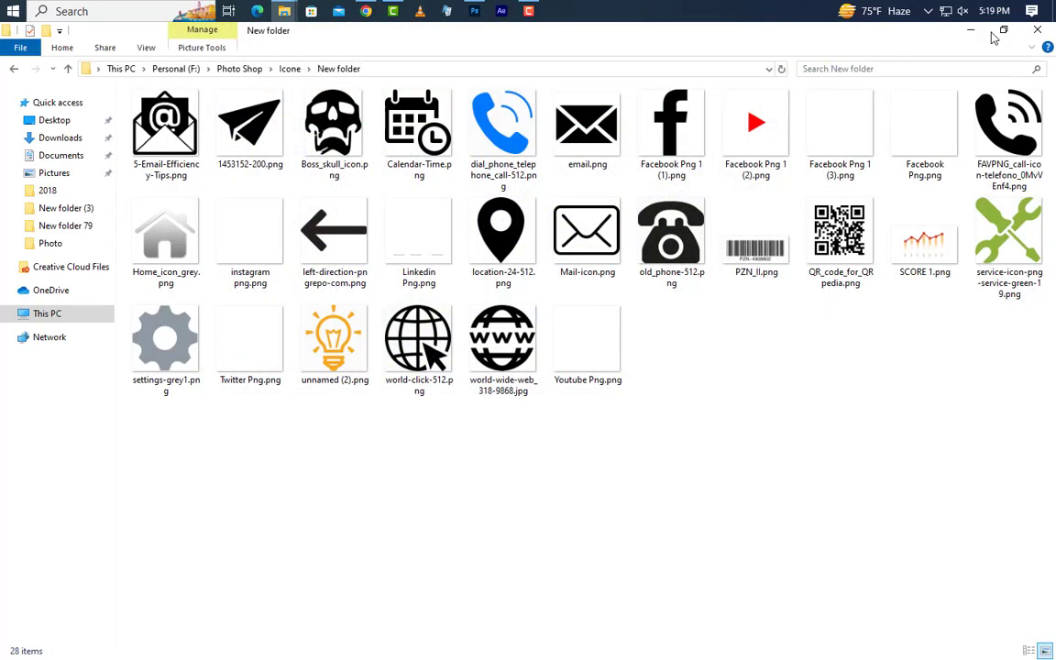
left_click(390, 312)
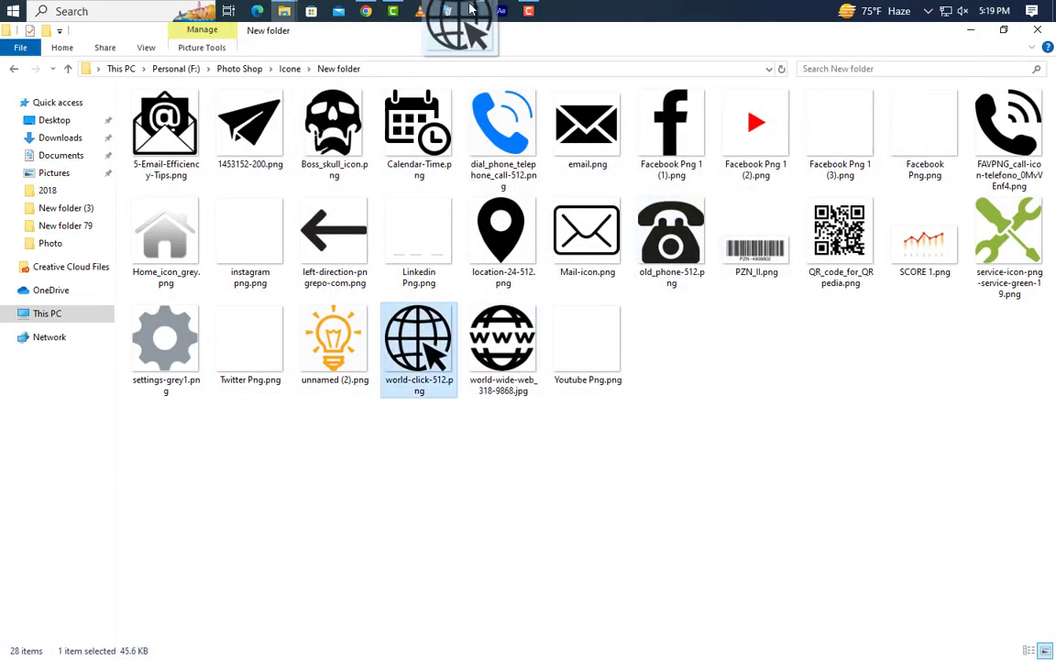
left_click_drag(473, 13, 244, 488)
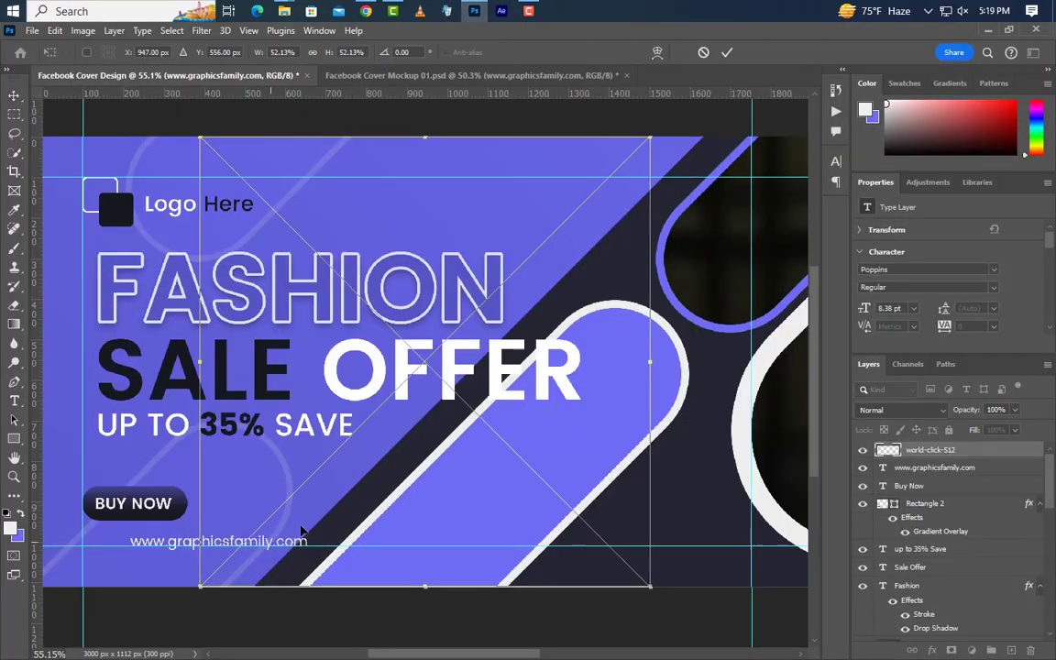
Step: Scale the globe icon down to 45 × 45 px and place it left of the URL
left_click_drag(662, 384, 112, 547)
left_click_drag(220, 555, 222, 547)
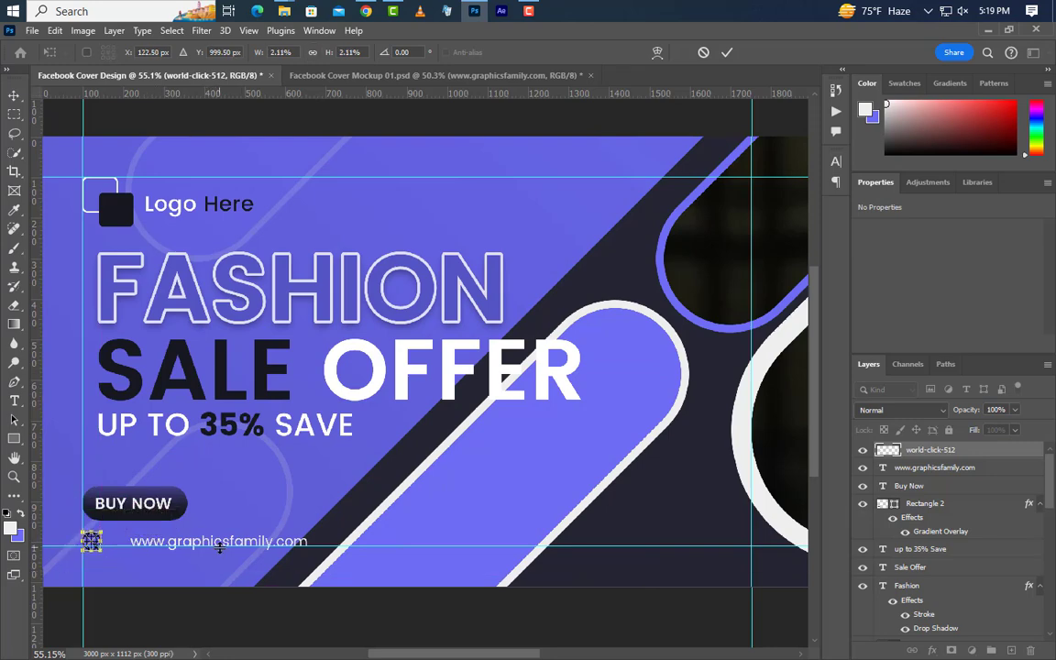
left_click(726, 52)
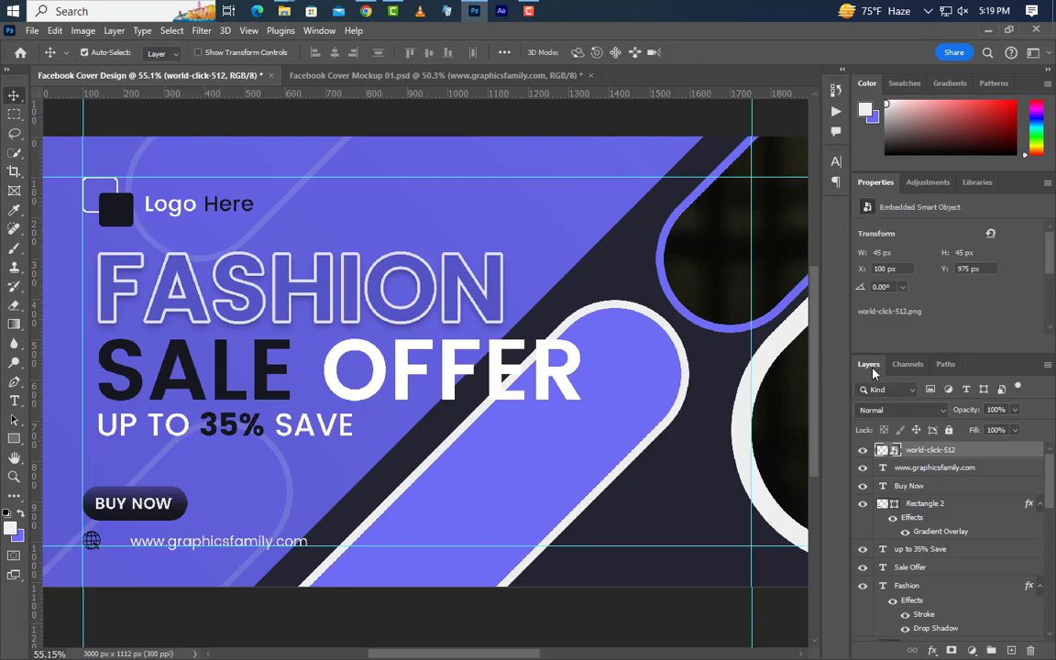
Step: Give the globe icon a white (ffffff) Color Overlay
double_click(1014, 455)
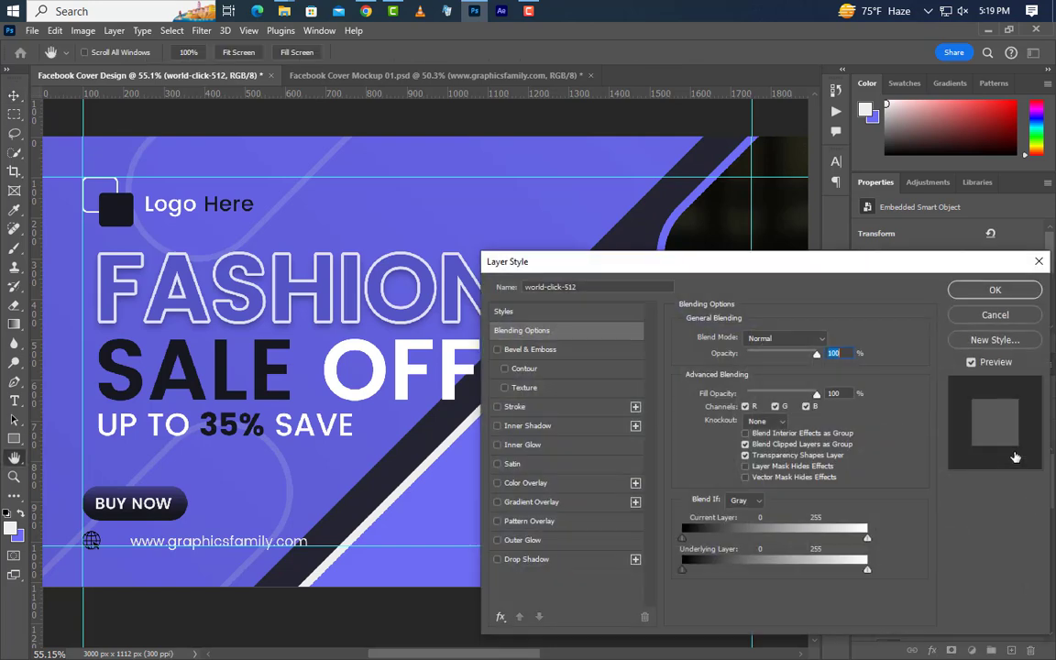
left_click(831, 339)
type("ffffff")
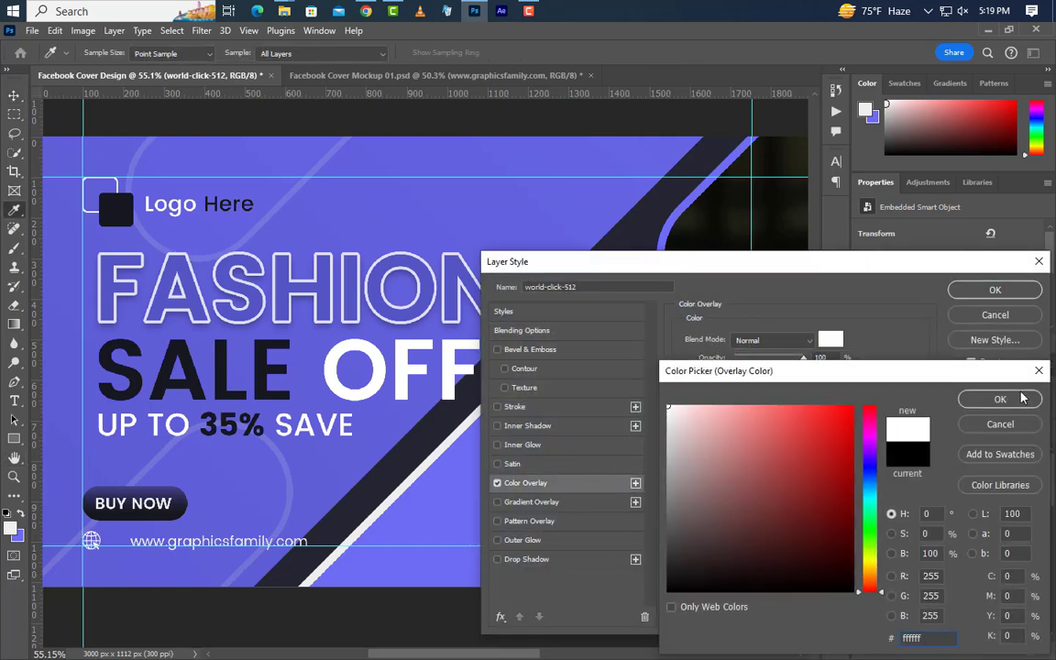
left_click(1021, 398)
left_click(994, 289)
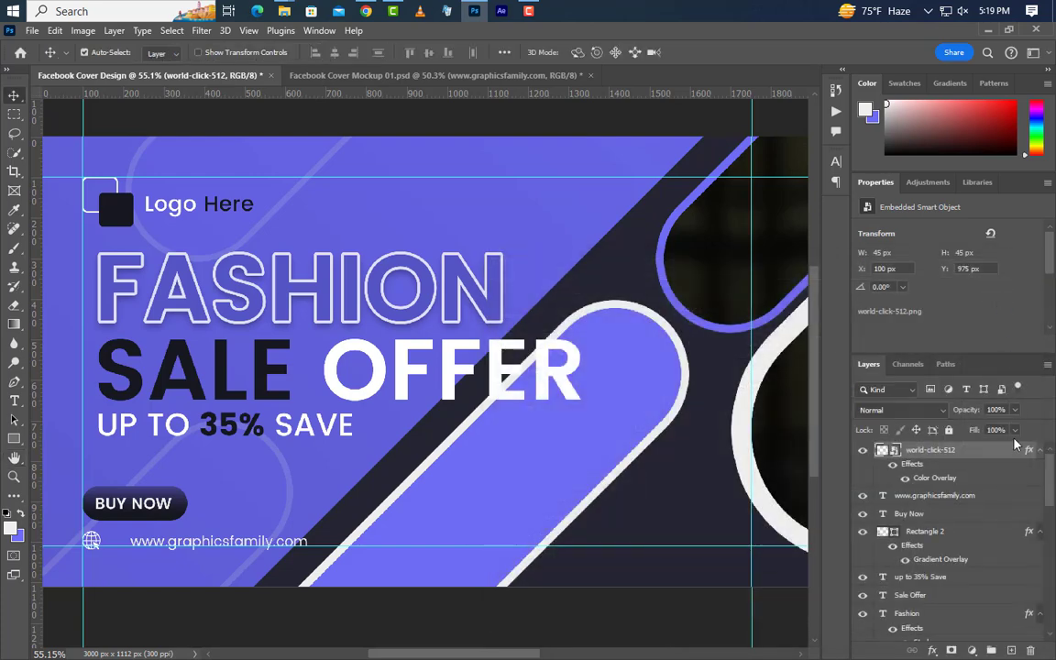
Step: Group the globe with the website text and duplicate the group to the right
left_click(1025, 495)
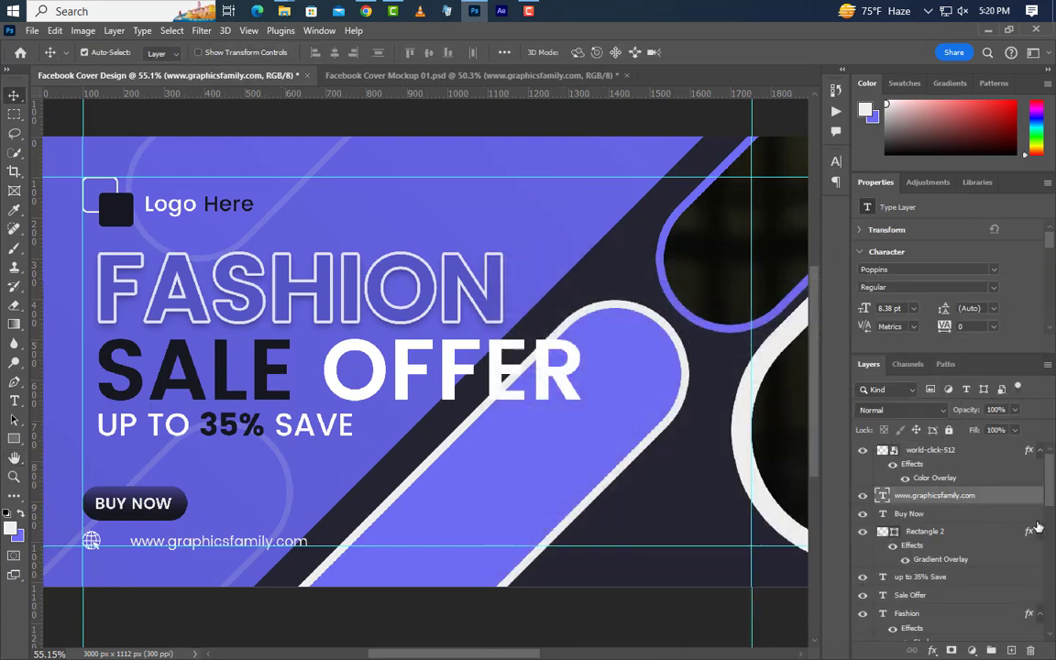
key("Left")
key("Left")
key("Left")
key("Left")
key("Left")
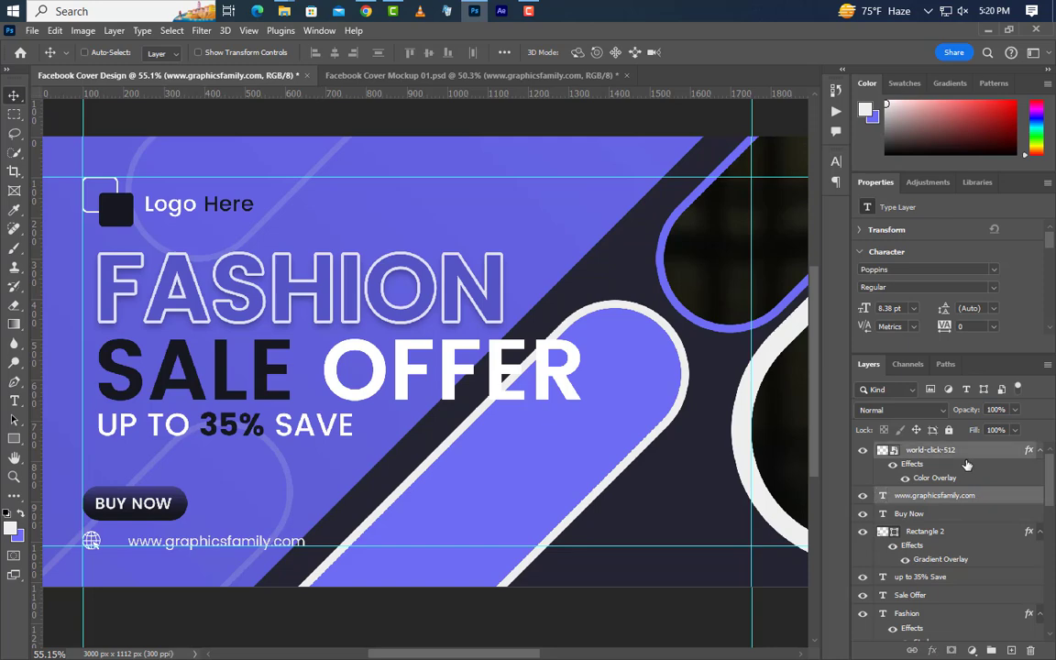
key("ctrl+alt+a")
left_click(993, 651)
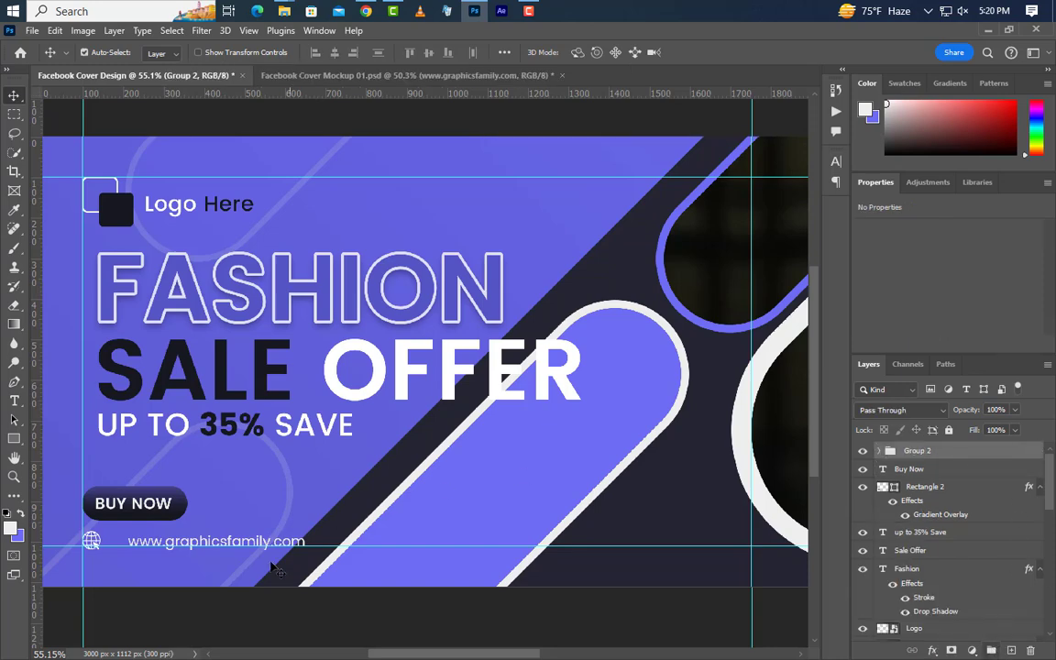
left_click_drag(91, 540, 337, 540)
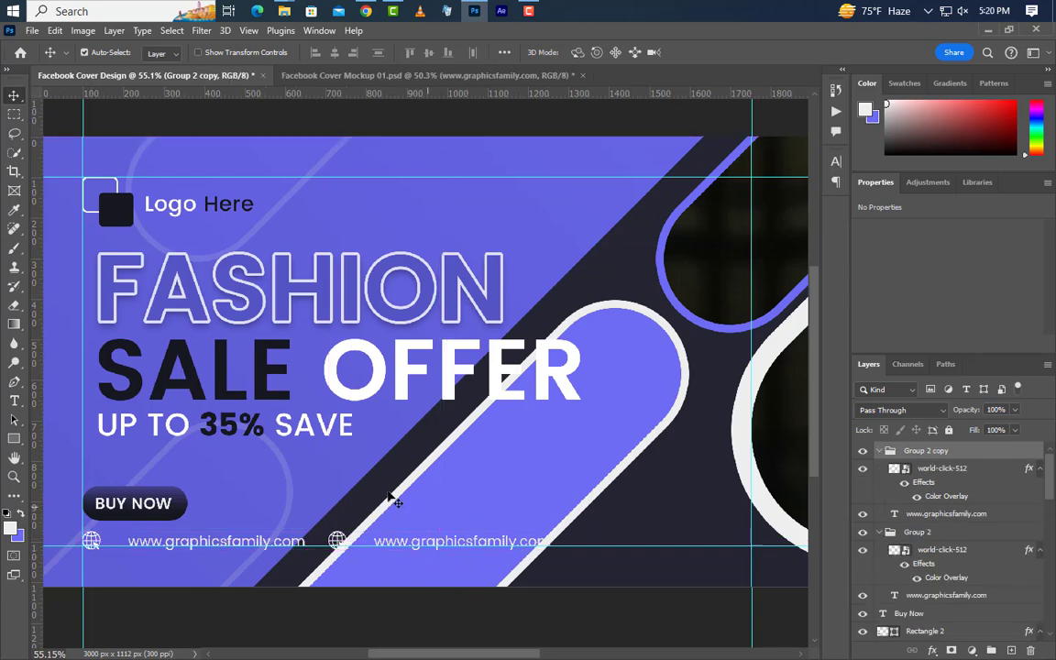
Step: Nudge the dark diagonal stripe and the duplicated footer row slightly left
left_click(327, 477)
key("Left")
key("Left")
key("Left")
key("Left")
key("Left")
key("Left")
key("Left")
key("Left")
key("Left")
key("Left")
key("Left")
key("Left")
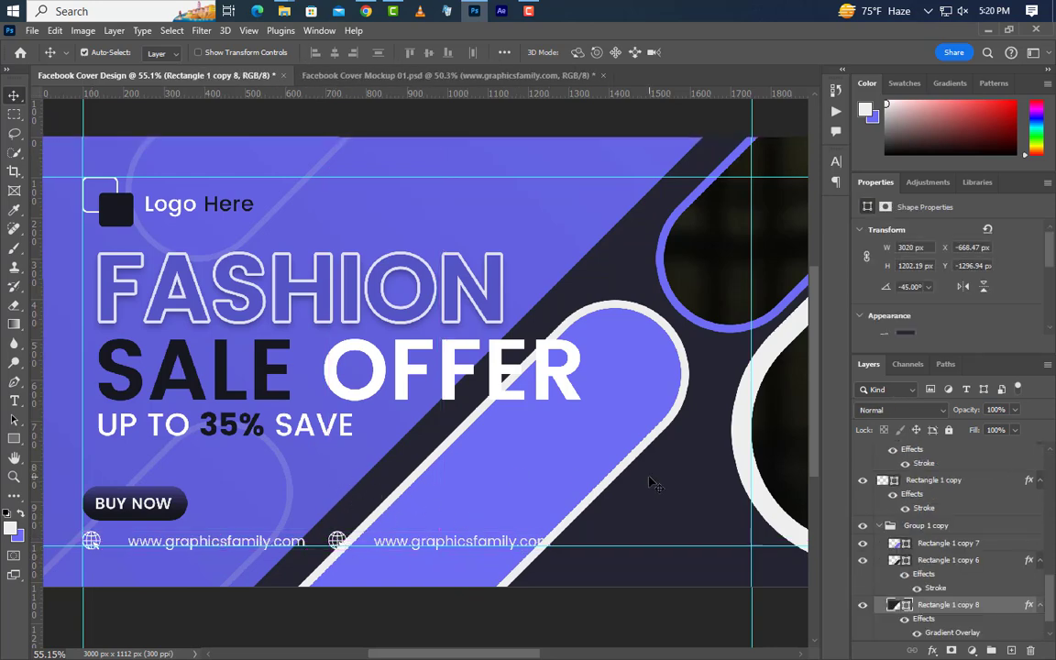
key("Left")
key("Left")
key("Left")
key("Left")
key("Left")
key("Left")
key("Left")
key("Left")
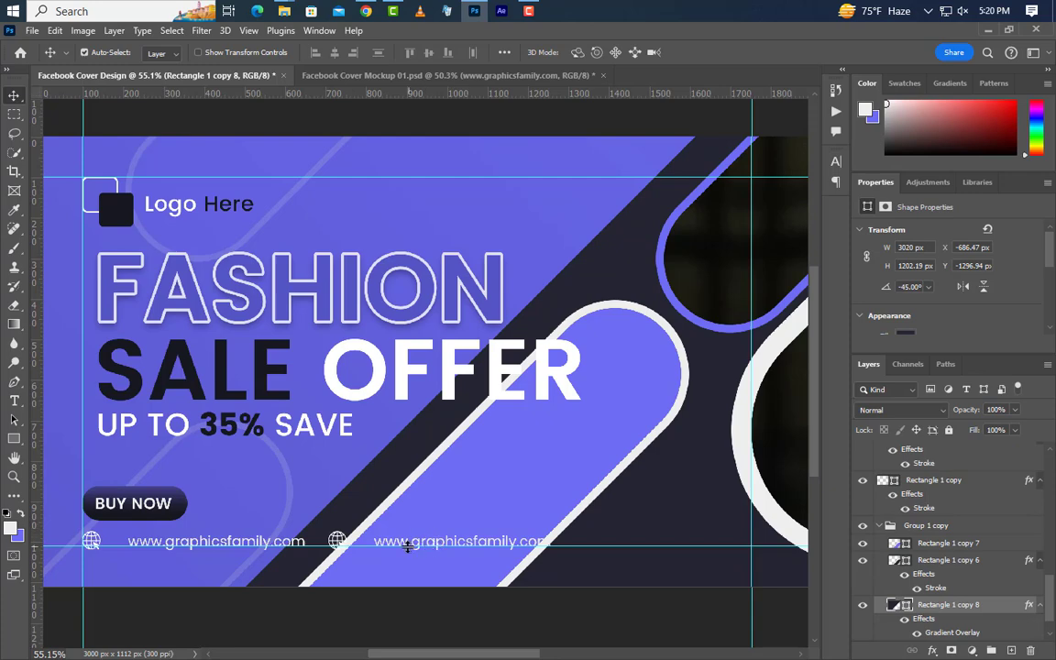
left_click(408, 548)
scroll(933, 488, "up", 2)
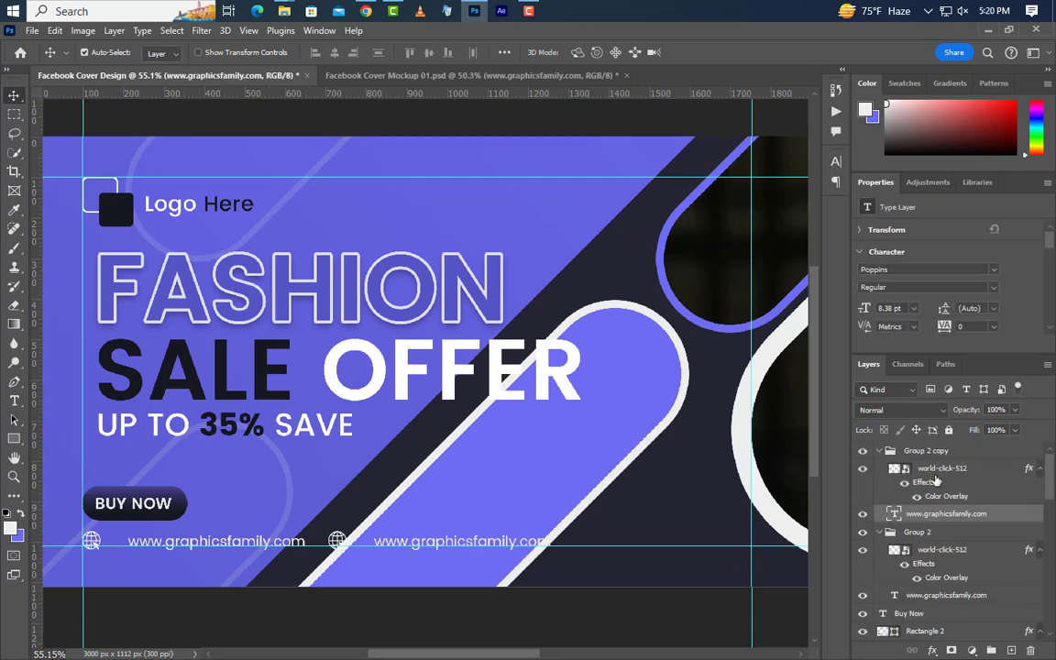
left_click(939, 455)
key("Left")
key("Left")
key("Left")
key("Left")
key("Left")
key("Left")
key("Left")
key("Left")
key("Left")
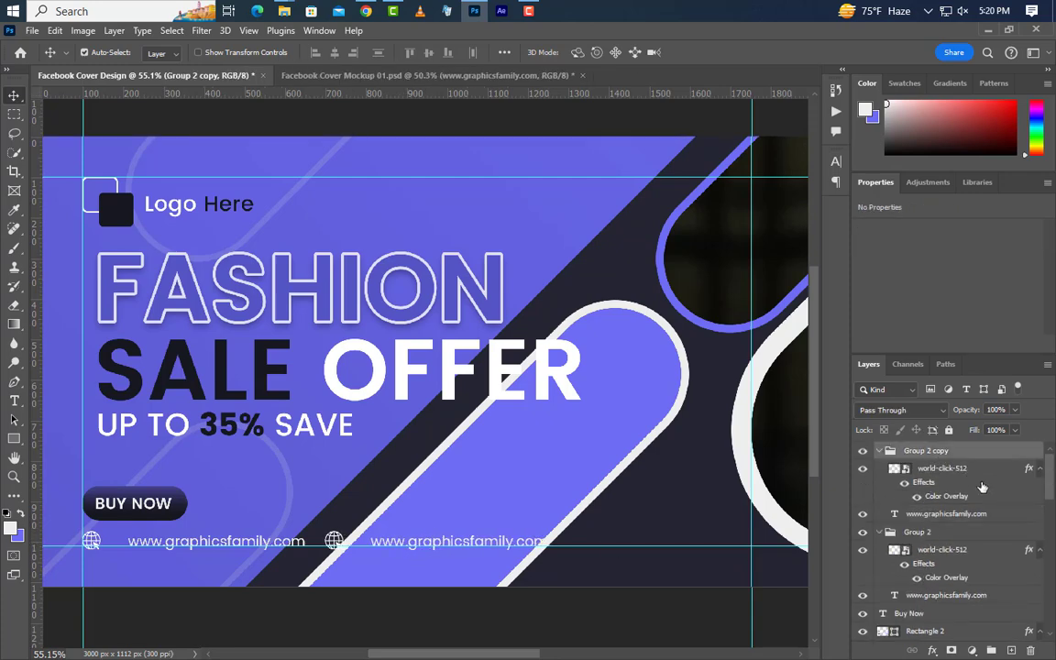
left_click(335, 549)
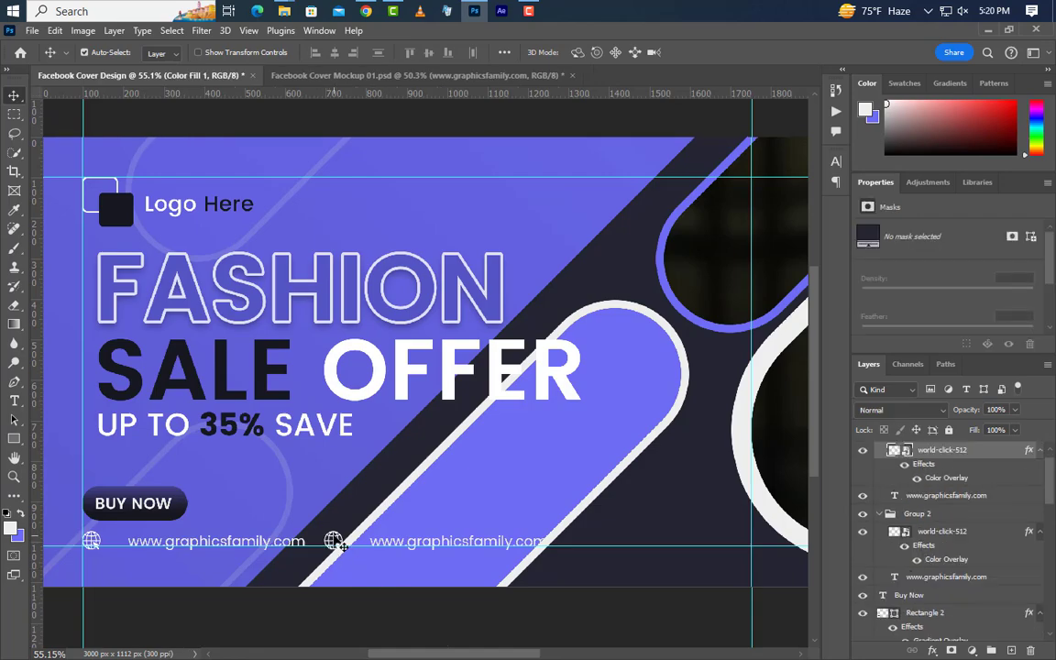
Step: Drag the 1453152-200.png paper-plane icon from the folder into the cover
left_click(985, 32)
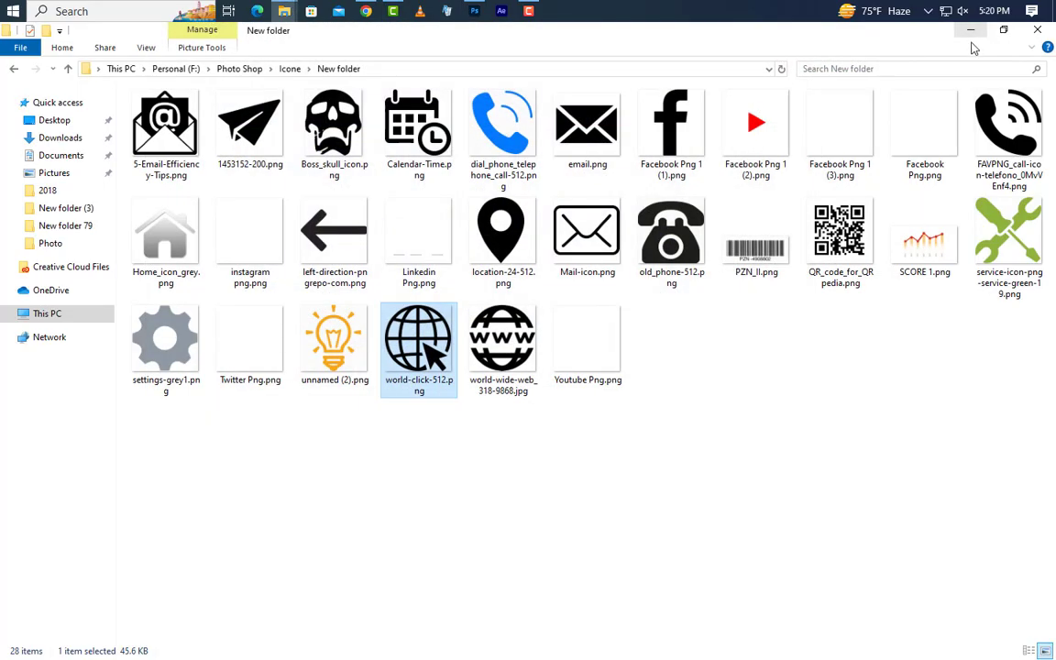
left_click(229, 124)
left_click_drag(461, 20, 416, 503)
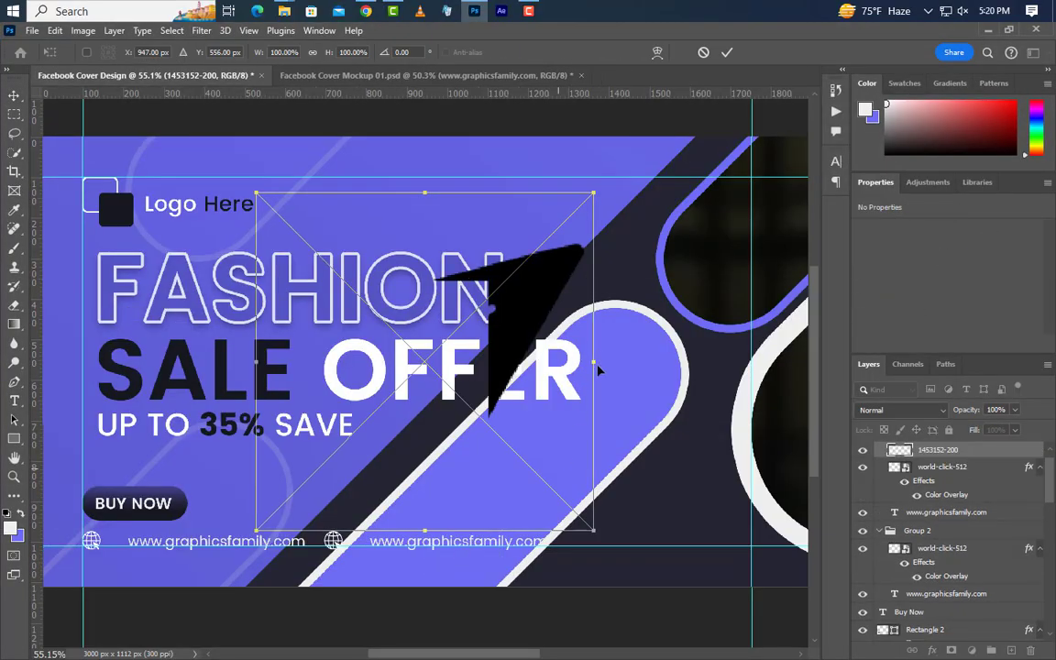
Step: Shrink the paper-plane icon, give it a white Color Overlay, and delete the duplicate globe layer
left_click_drag(594, 362, 346, 544)
left_click(726, 53)
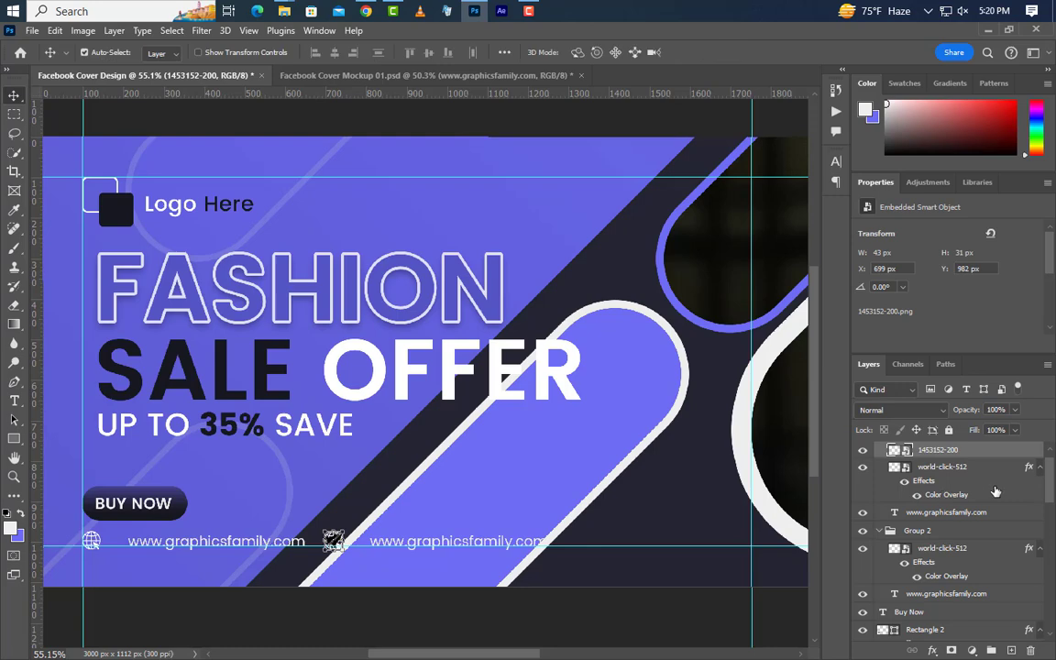
double_click(1012, 453)
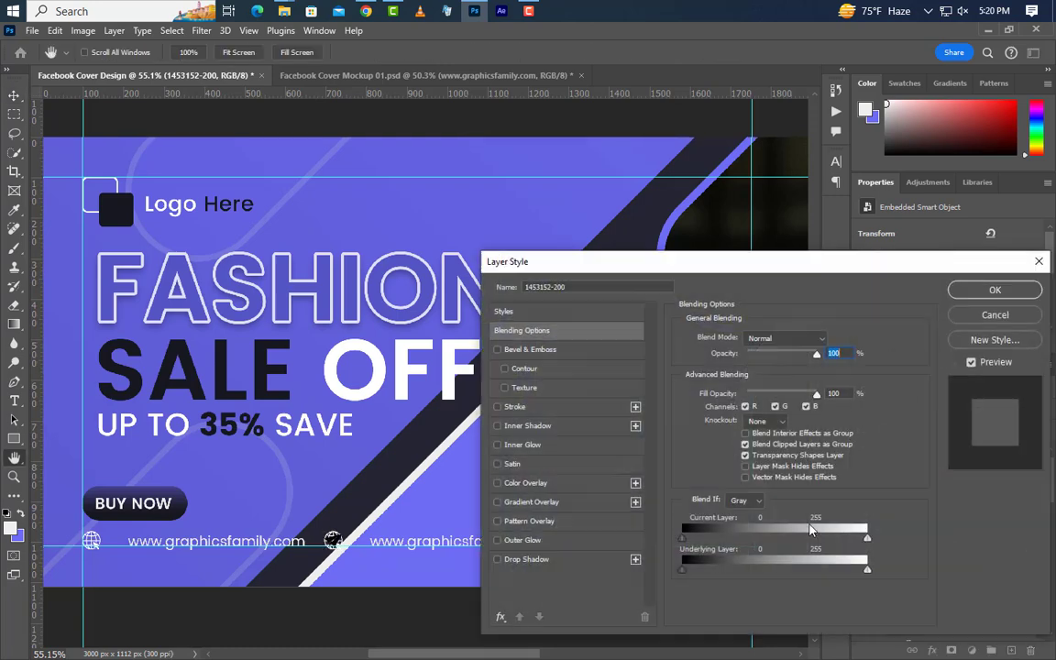
left_click(615, 482)
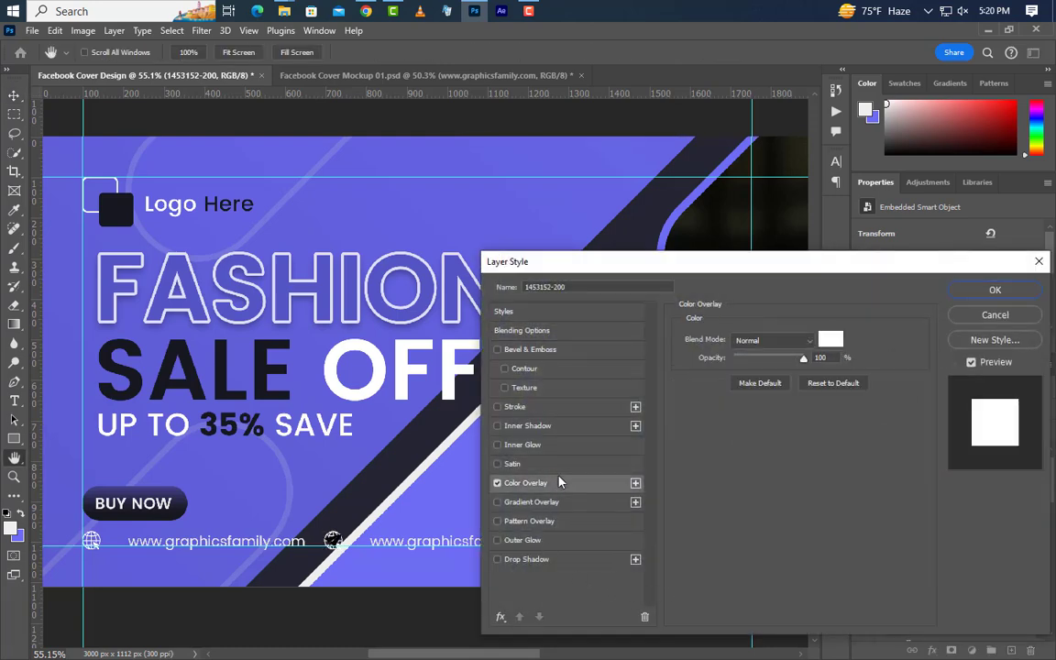
left_click(830, 339)
left_click(1039, 400)
left_click(994, 289)
left_click(975, 498)
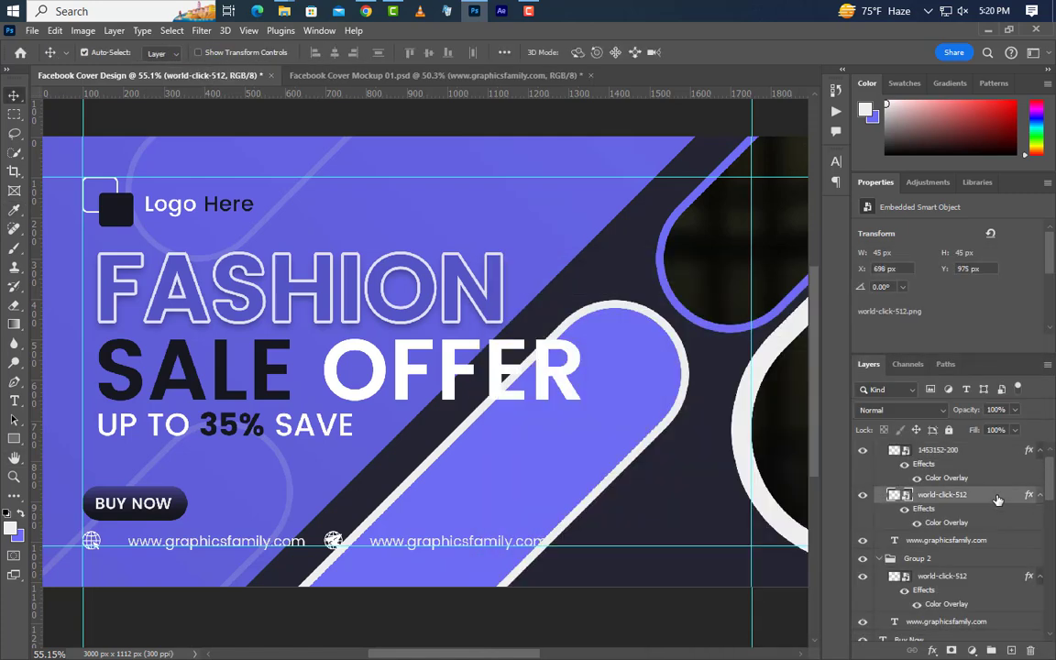
key("Delete")
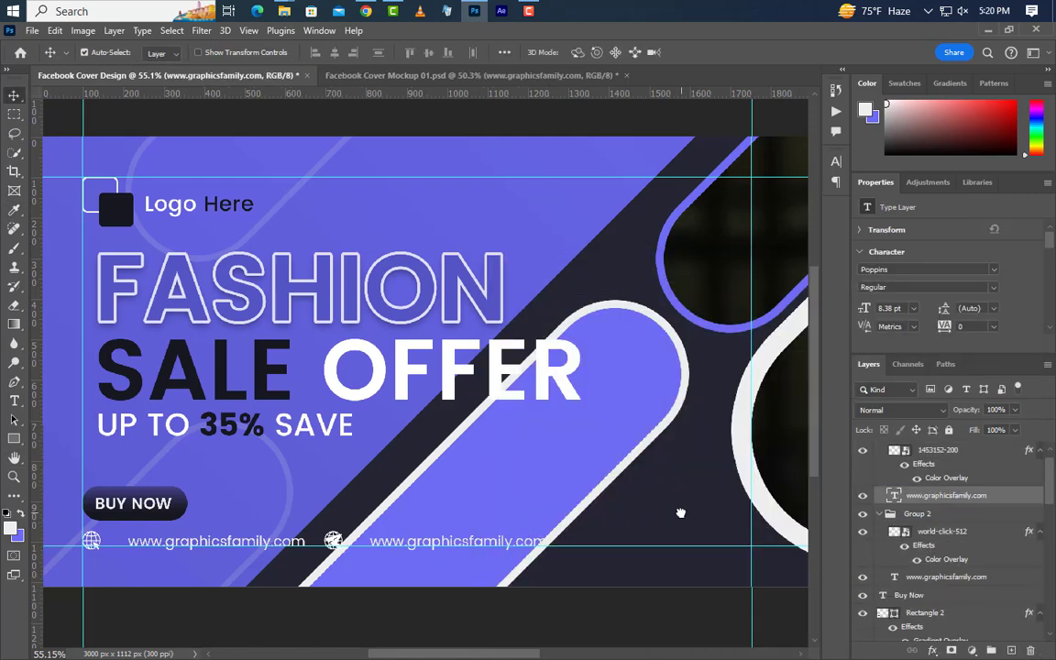
Step: Replace the second footer URL text with a placeholder e-mail address
left_click(14, 400)
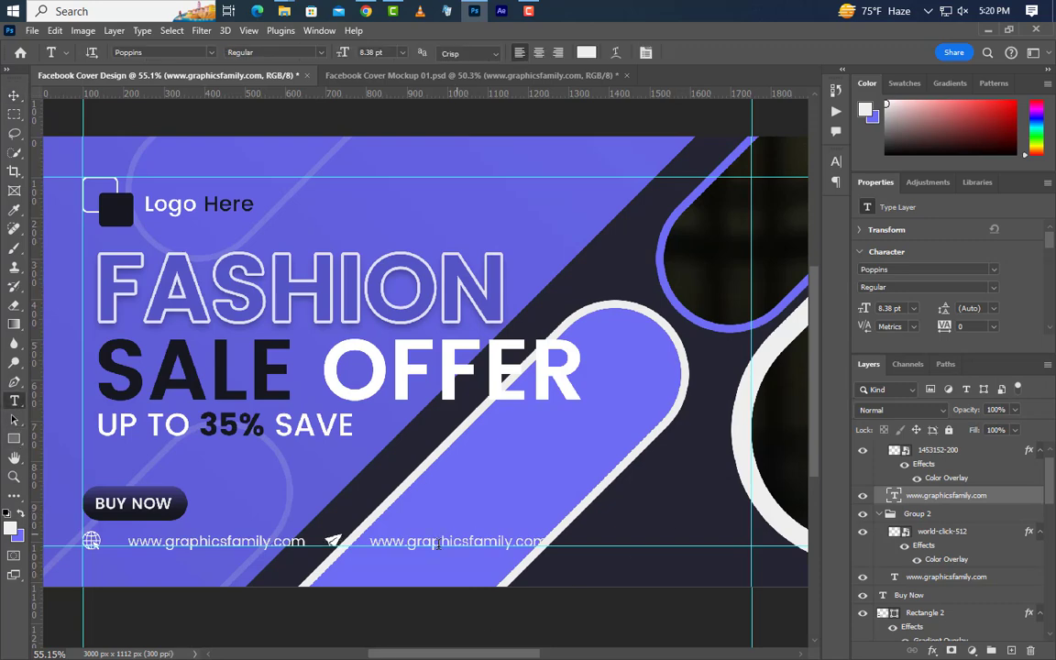
left_click_drag(371, 545, 547, 544)
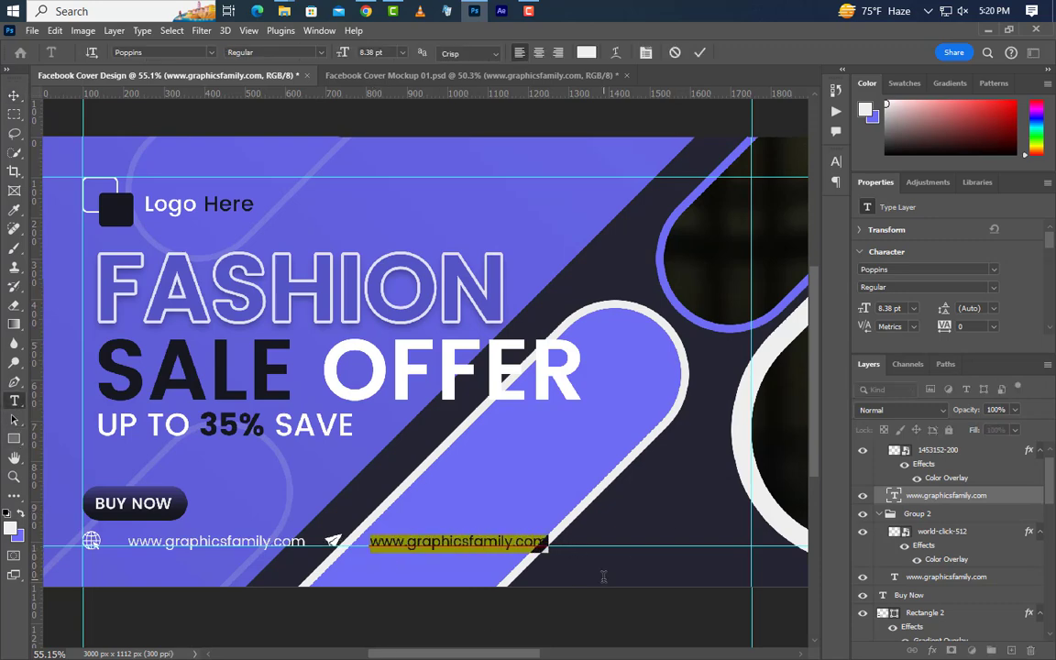
type("example@gmail")
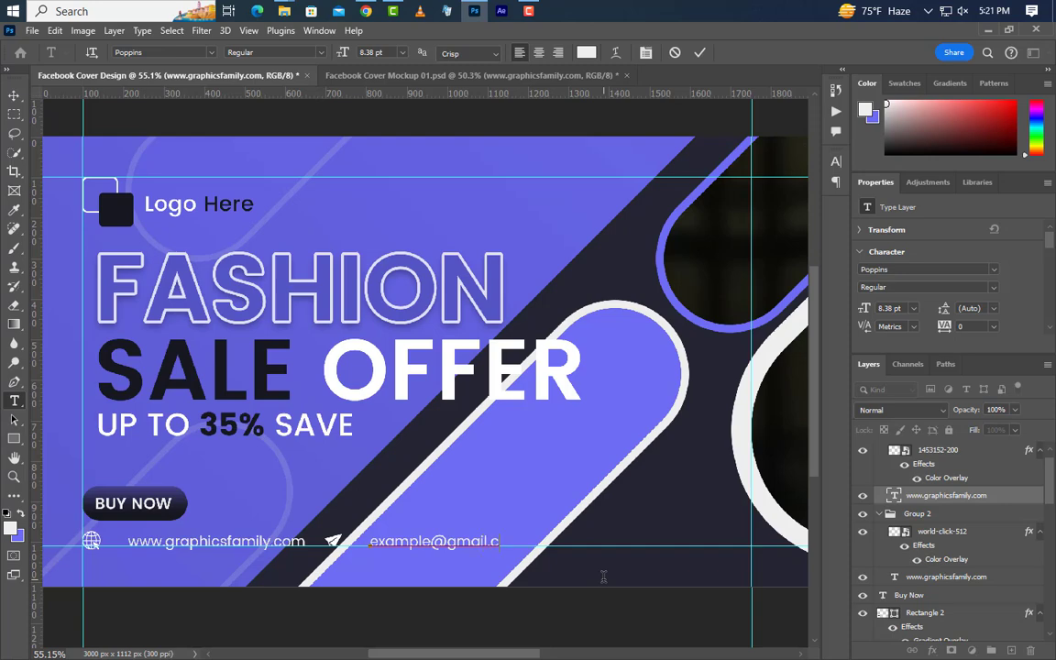
left_click(700, 53)
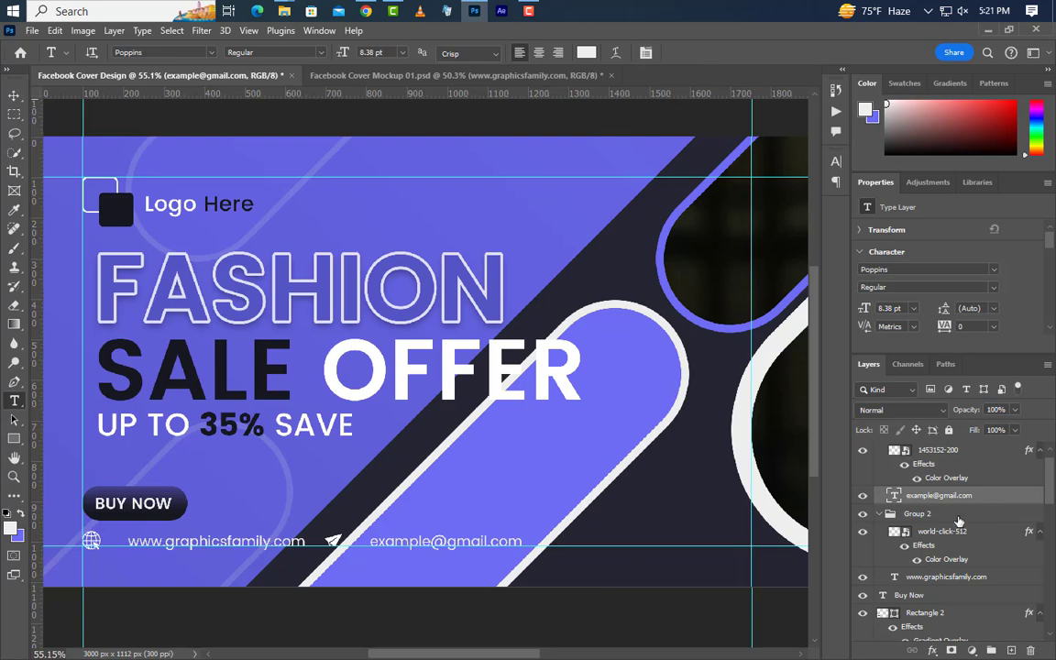
scroll(960, 514, "up", 1)
Step: Duplicate the email item to the footer's right end and retype its text as a phone number
left_click(935, 451)
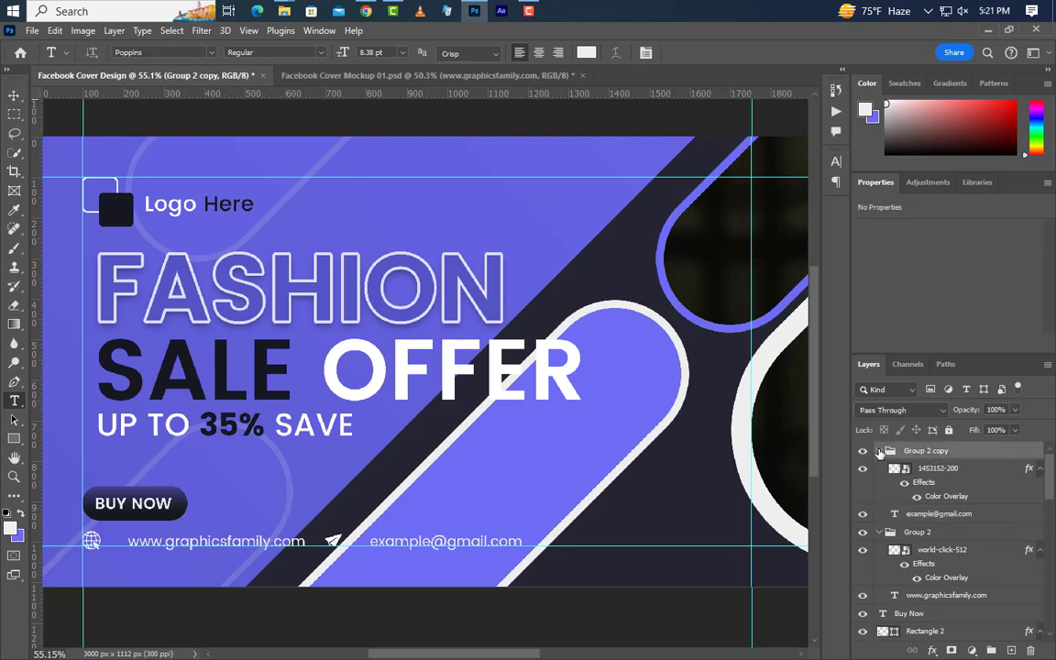
left_click(878, 450)
left_click(14, 95)
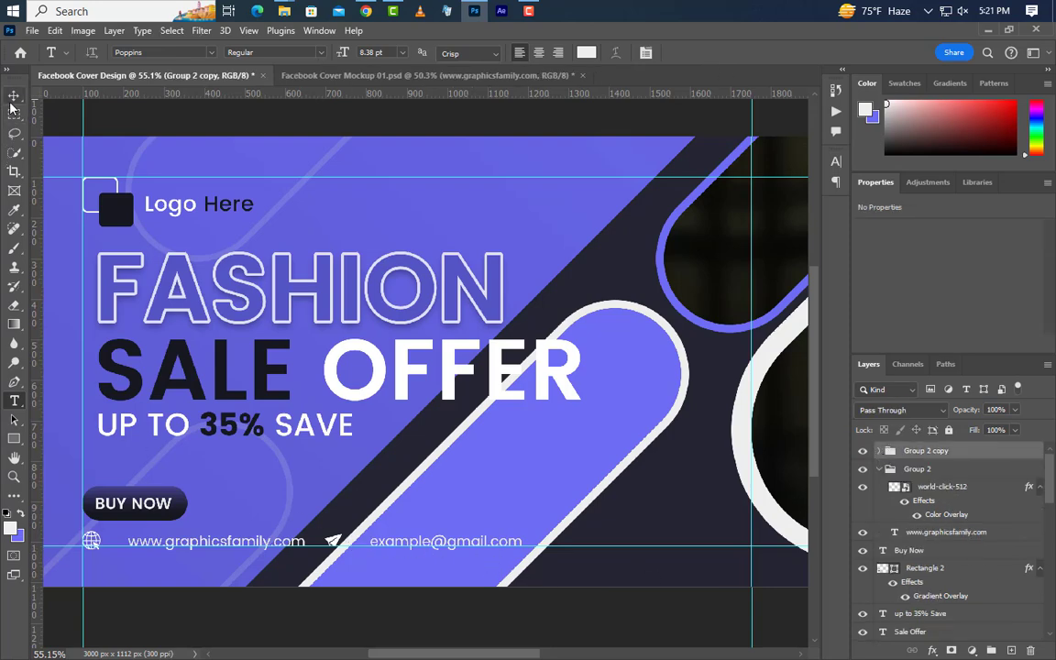
left_click_drag(334, 543, 804, 532)
left_click(14, 403)
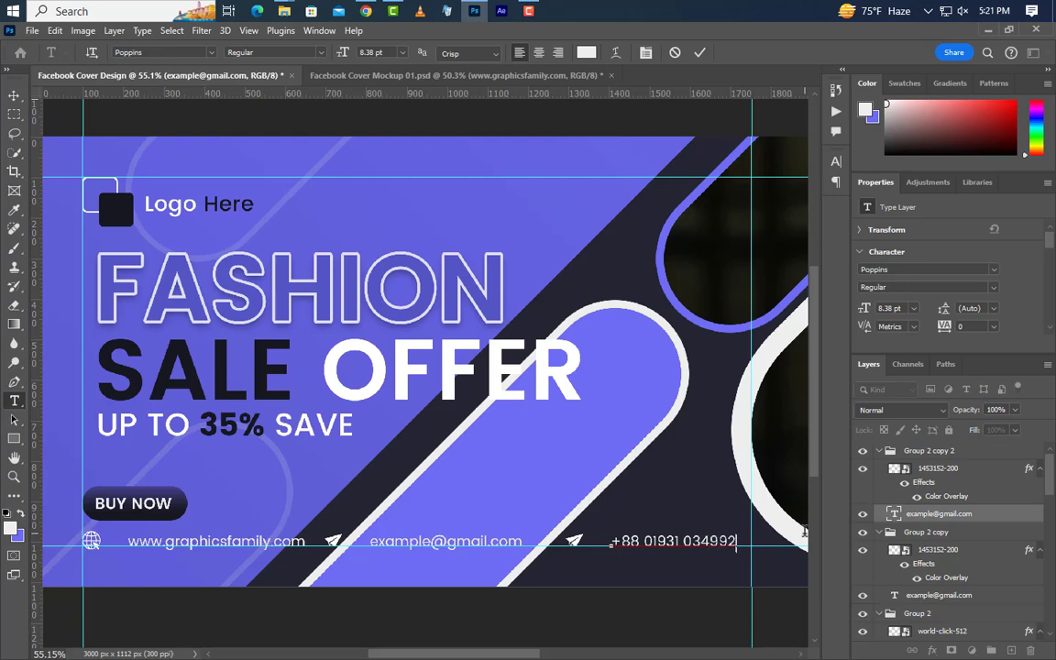
left_click(699, 52)
Step: Drag dial_phone_telephone_call-512.png from the icon folder into the cover
left_click(13, 101)
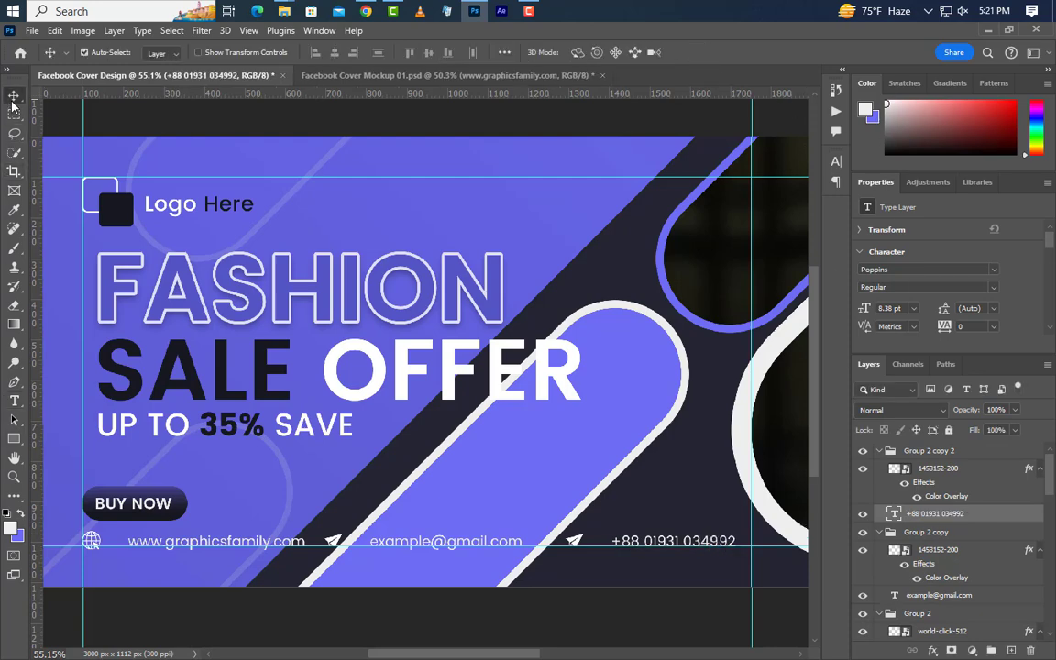
left_click(574, 542)
key("alt+Tab")
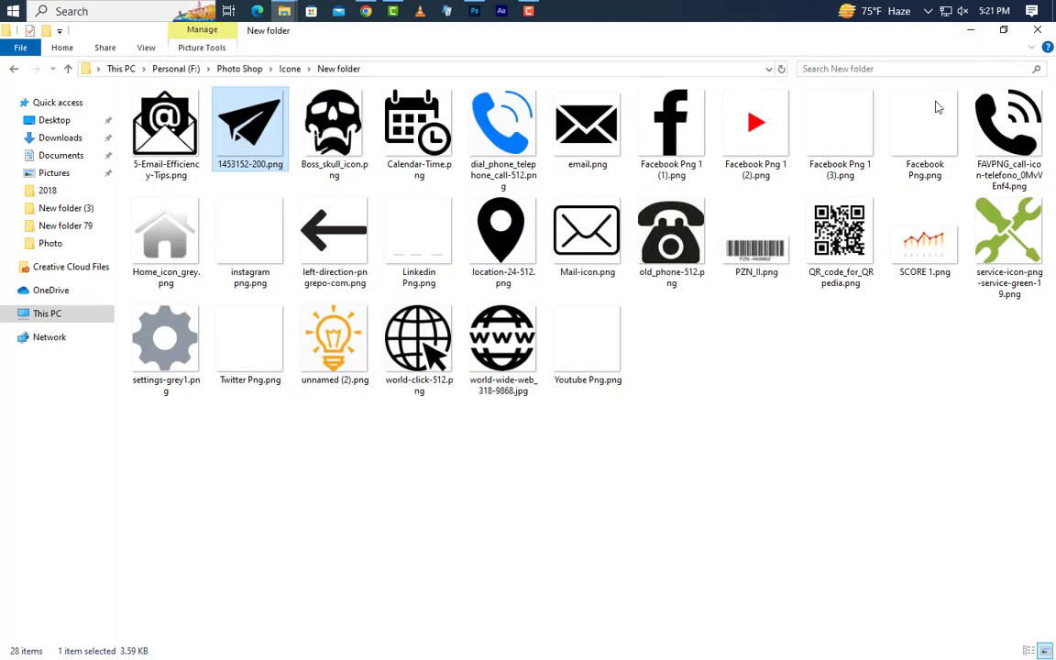
left_click_drag(495, 119, 575, 432)
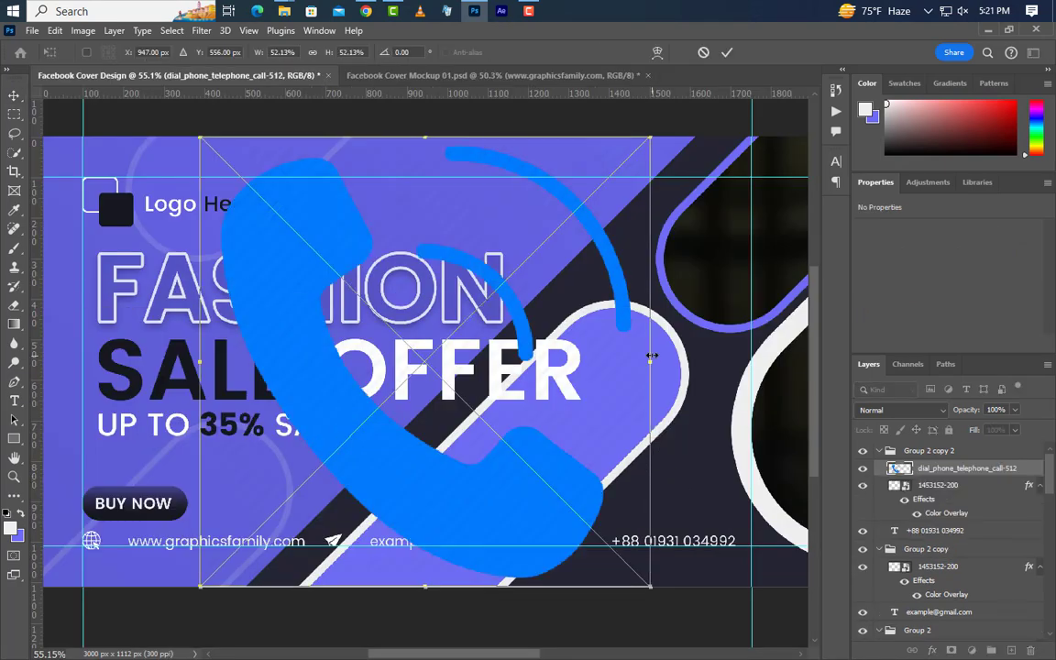
Step: Shrink the telephone icon to footer size, give it a white Color Overlay, and delete the paper-plane icon
left_click_drag(650, 362, 577, 536)
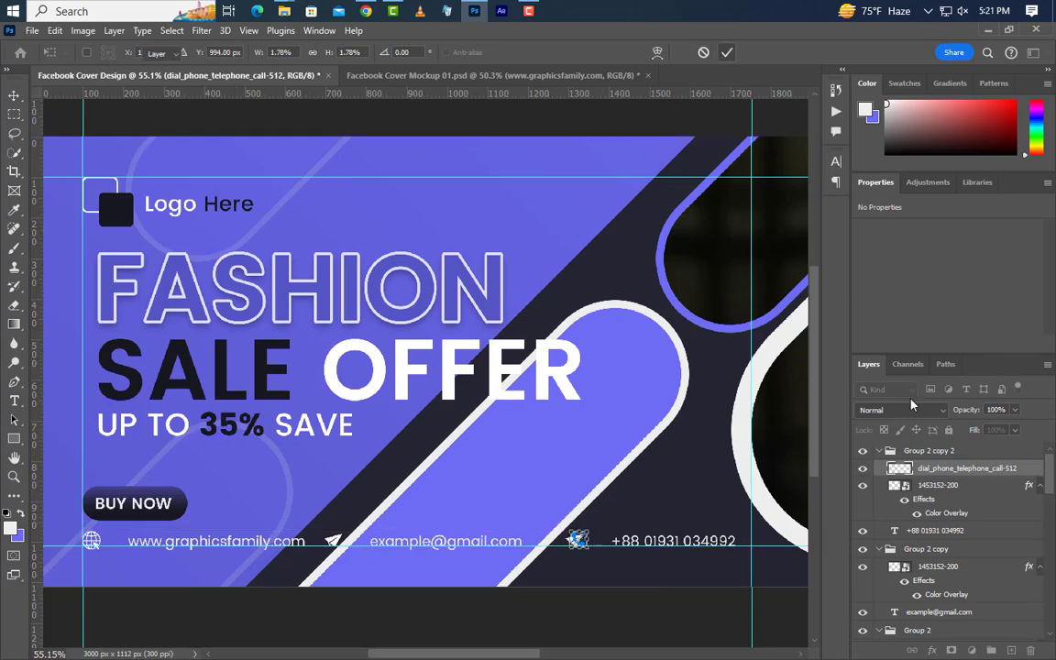
key("Return")
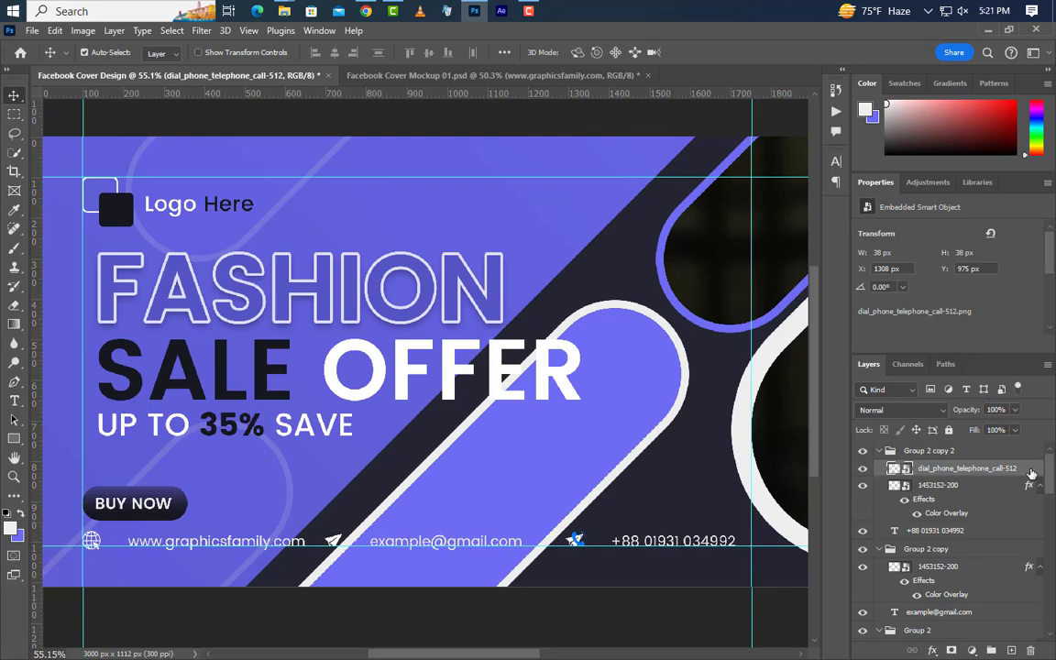
double_click(1031, 473)
left_click(561, 487)
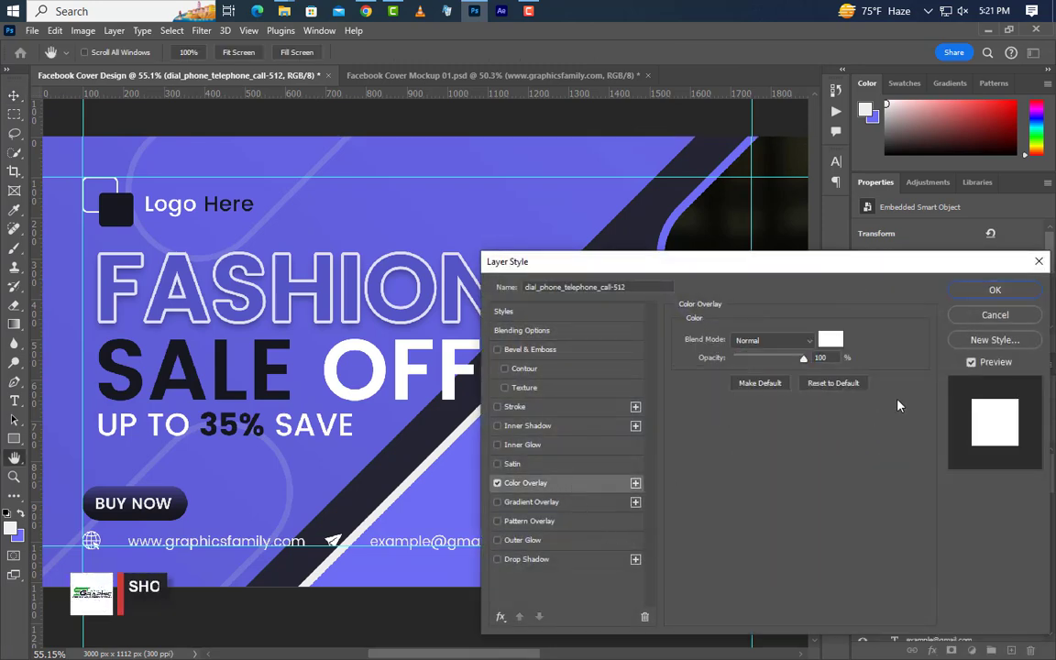
left_click(994, 290)
left_click(964, 531)
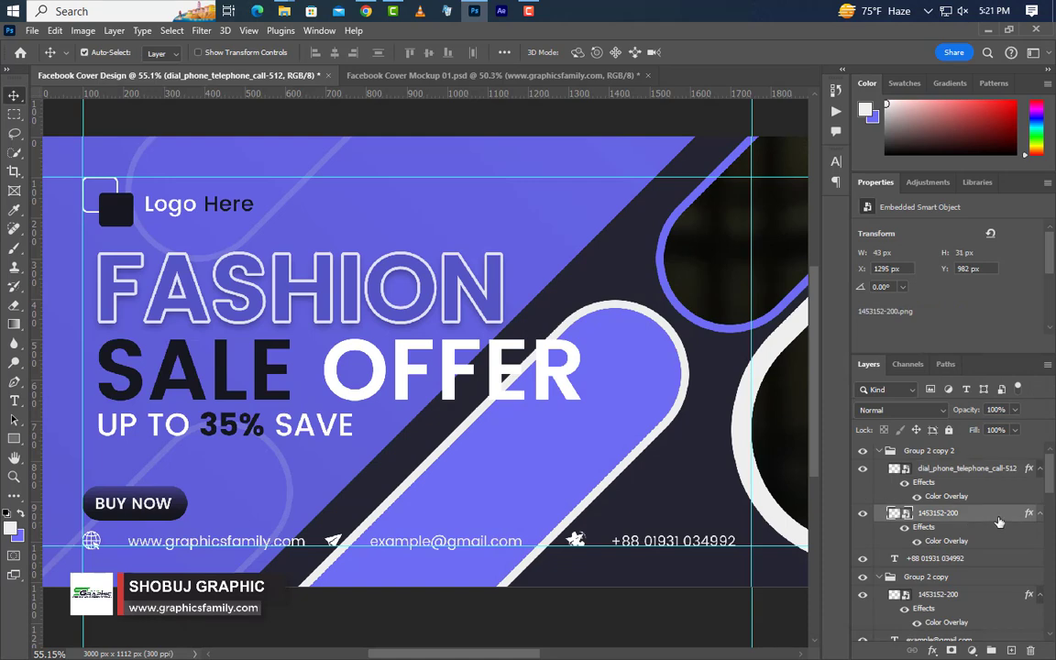
key("Delete")
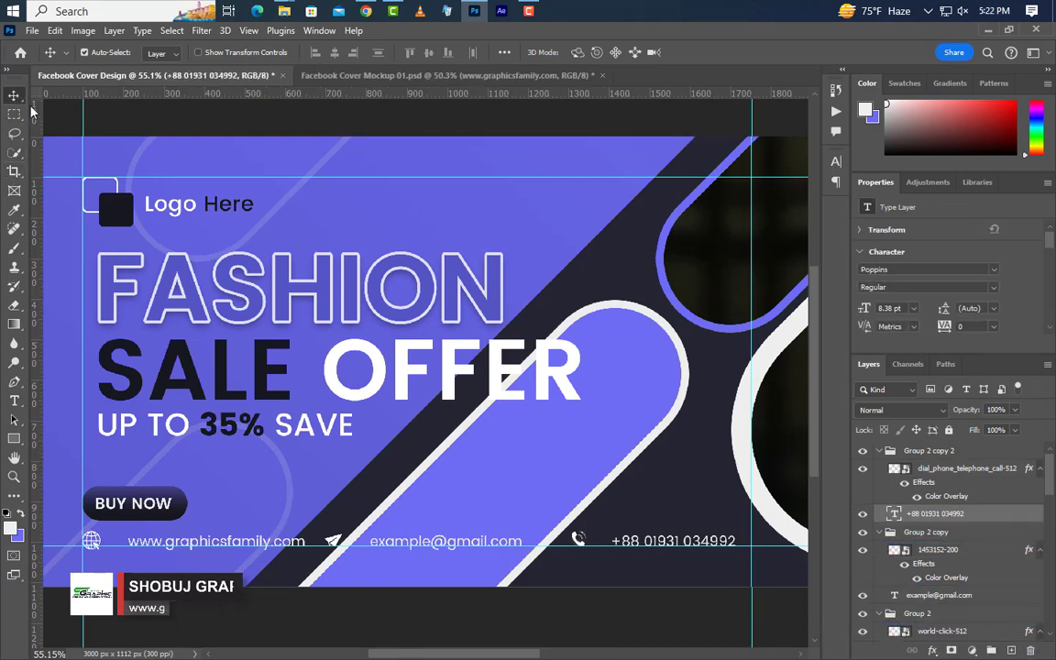
Step: Clear every guide from the cover banner with View > Guides > Clear Guides
scroll(385, 504, "down", 5)
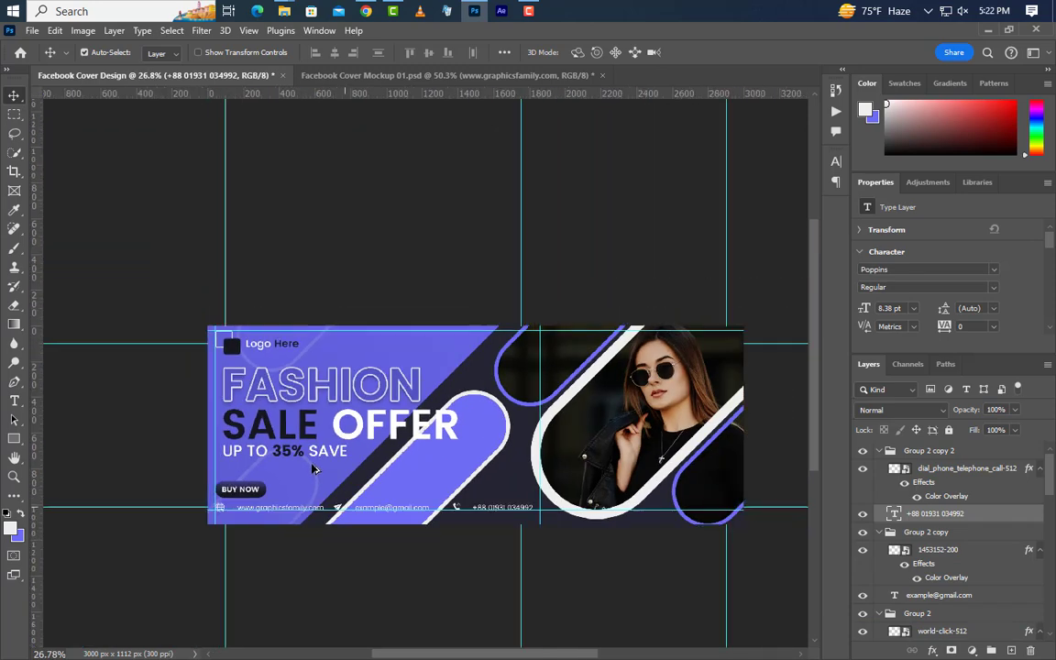
scroll(403, 495, "up", 3)
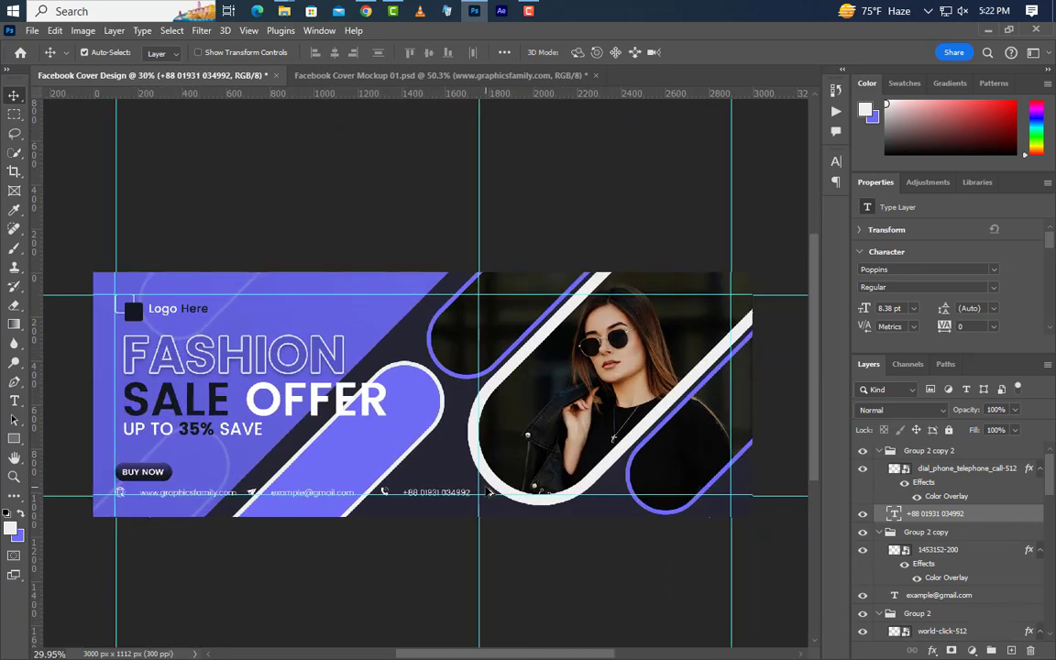
left_click(248, 30)
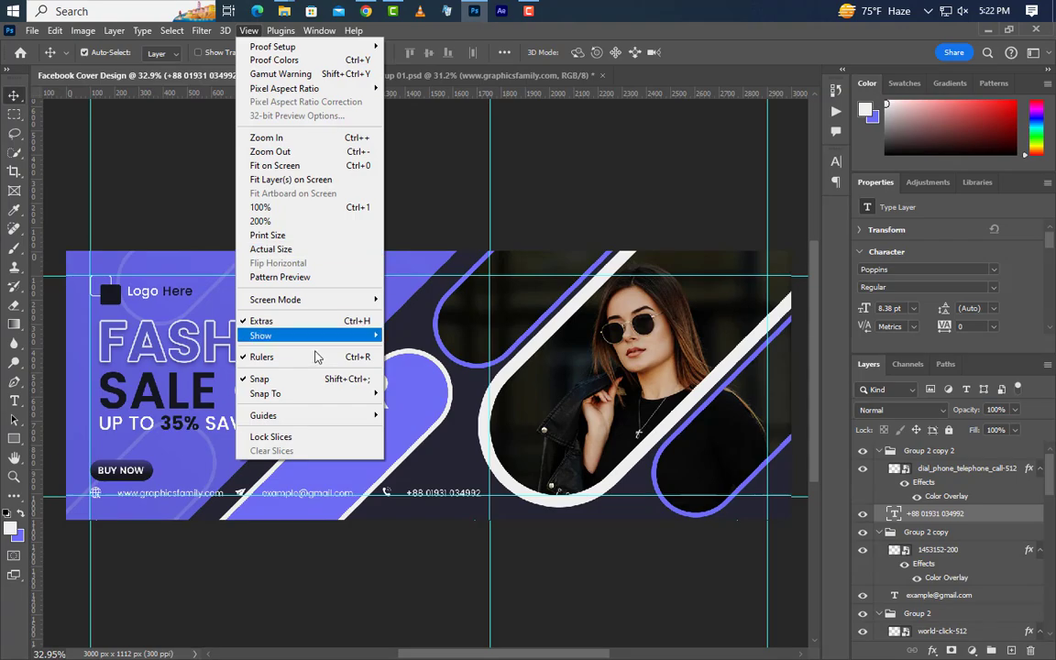
mouse_move(372, 416)
left_click(418, 442)
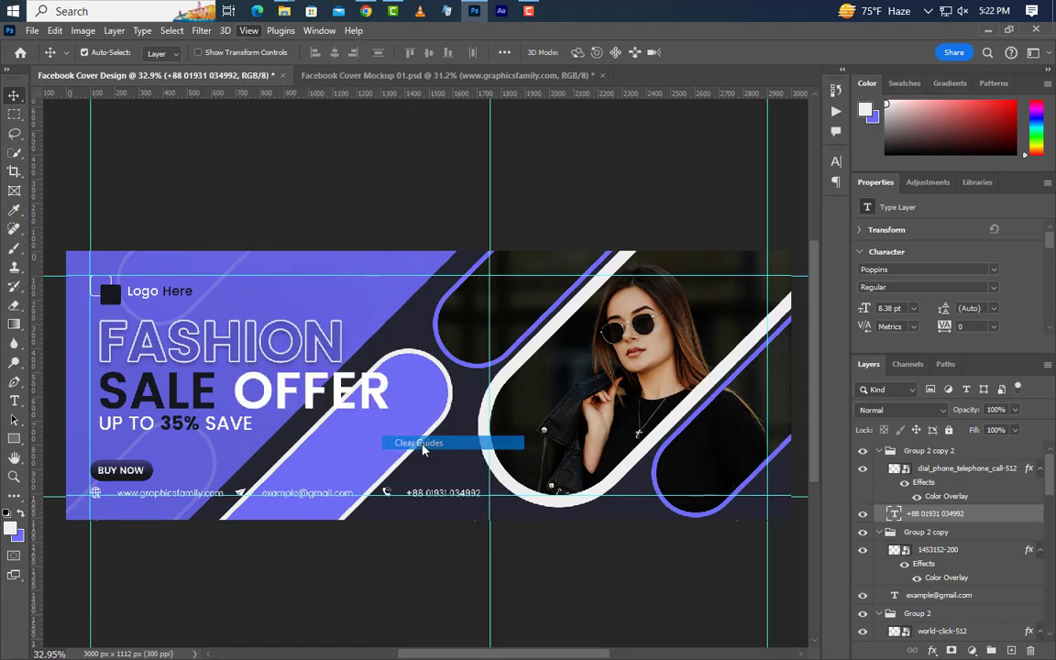